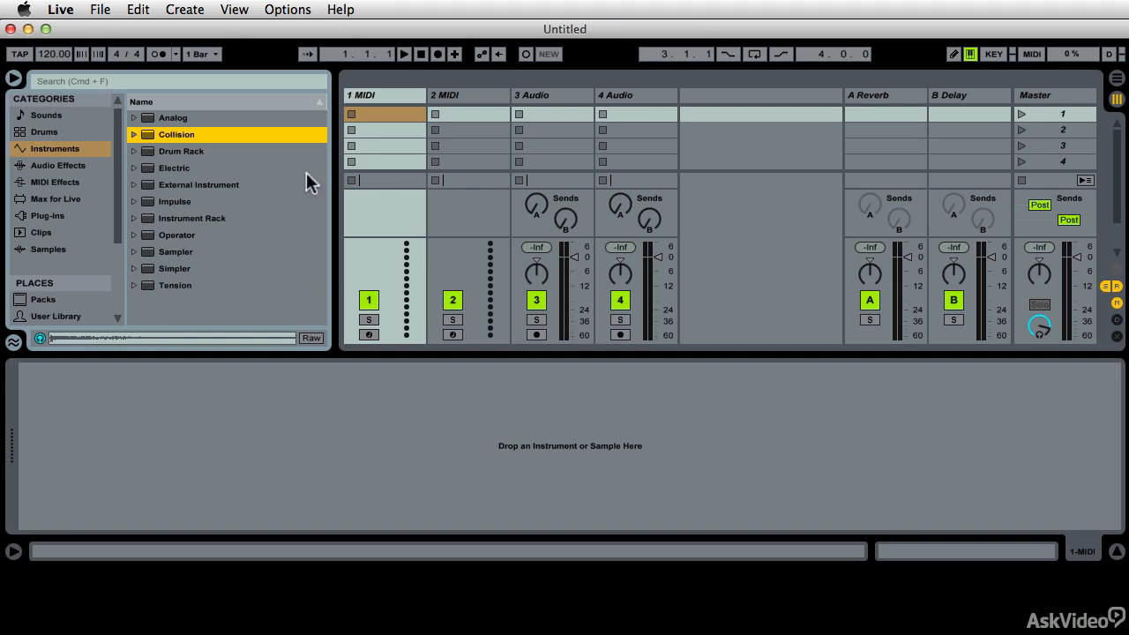
Load the Collision preset All Alone Pad onto the first MIDI track and insert a MIDI clip in its first slot
left_click(134, 135)
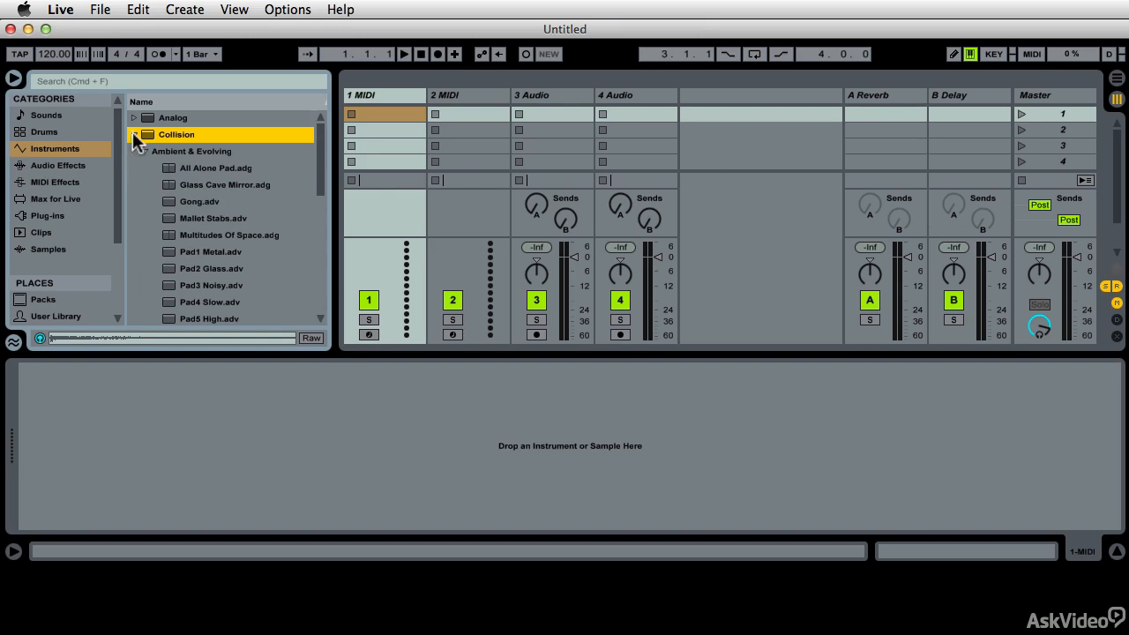
left_click(171, 166)
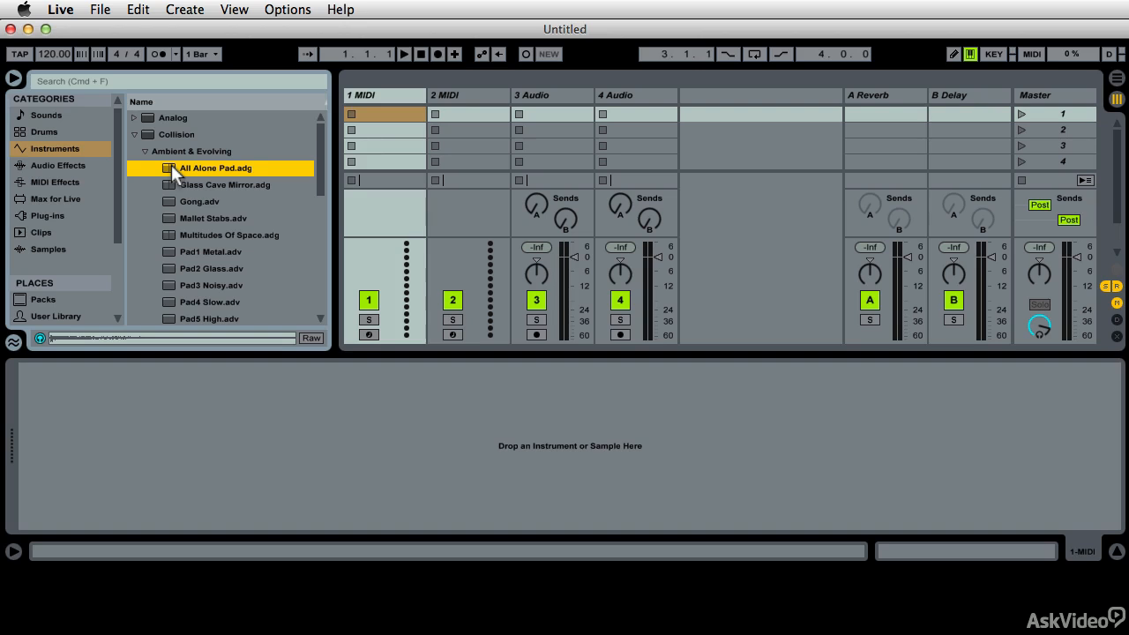
left_click_drag(173, 167, 352, 122)
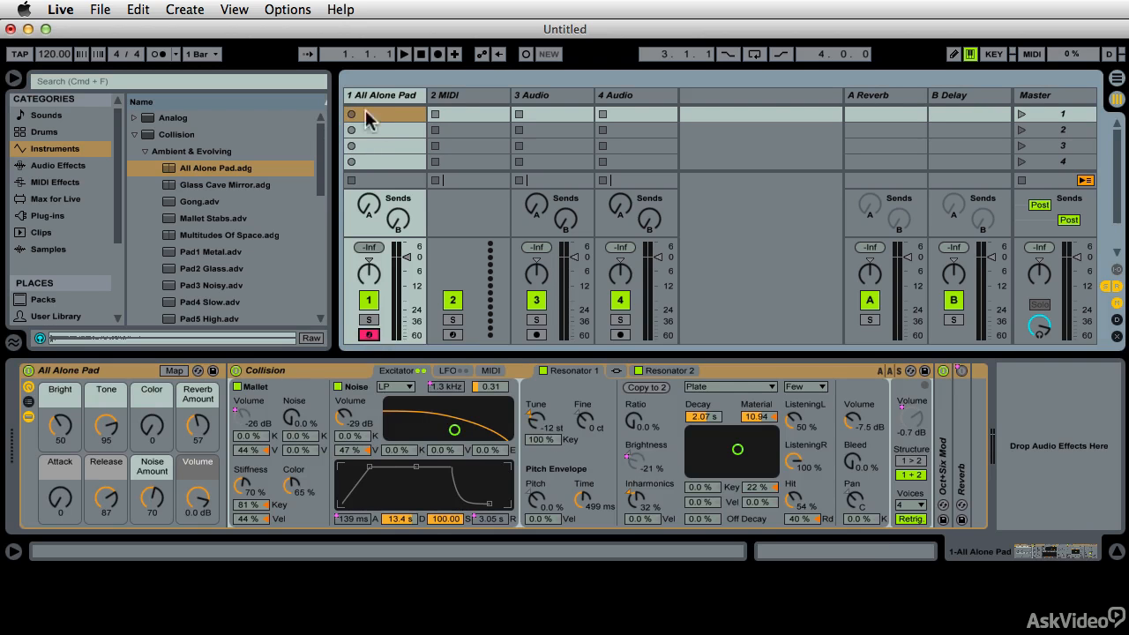
right_click(366, 113)
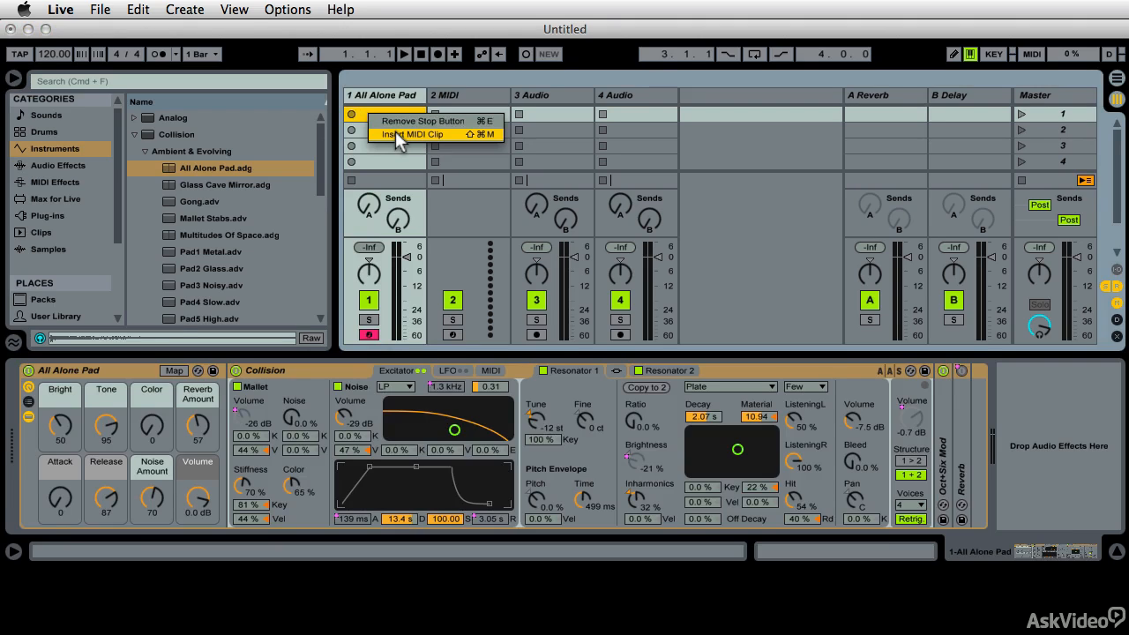
left_click(396, 135)
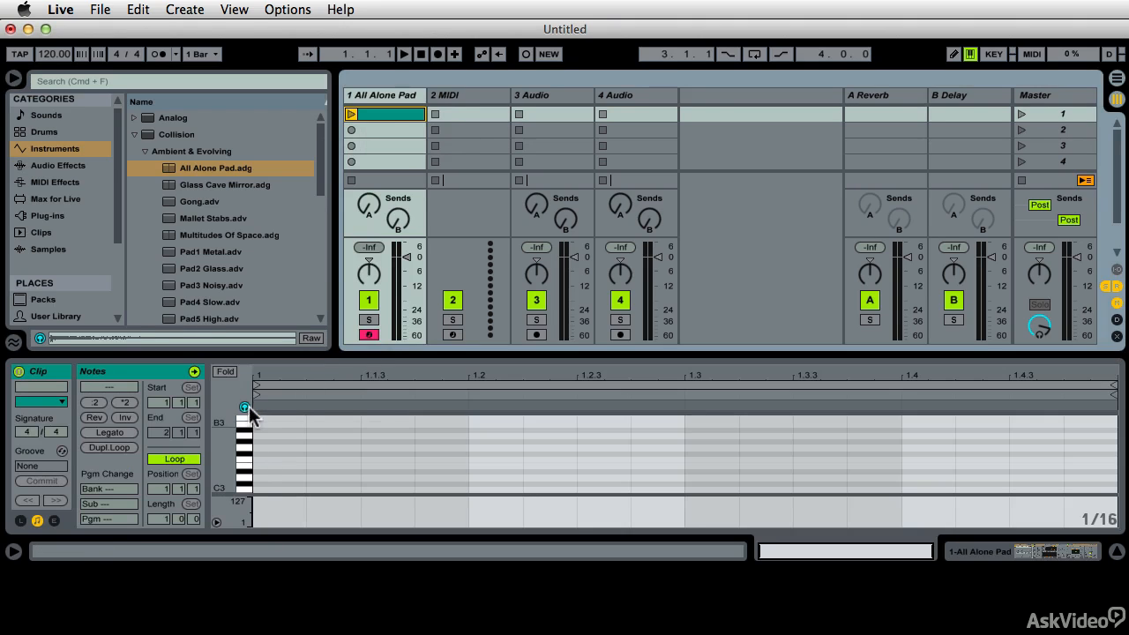
Audition pitches in the clip's piano roll and add a G#1 note at the start of bar 1
left_click(247, 475)
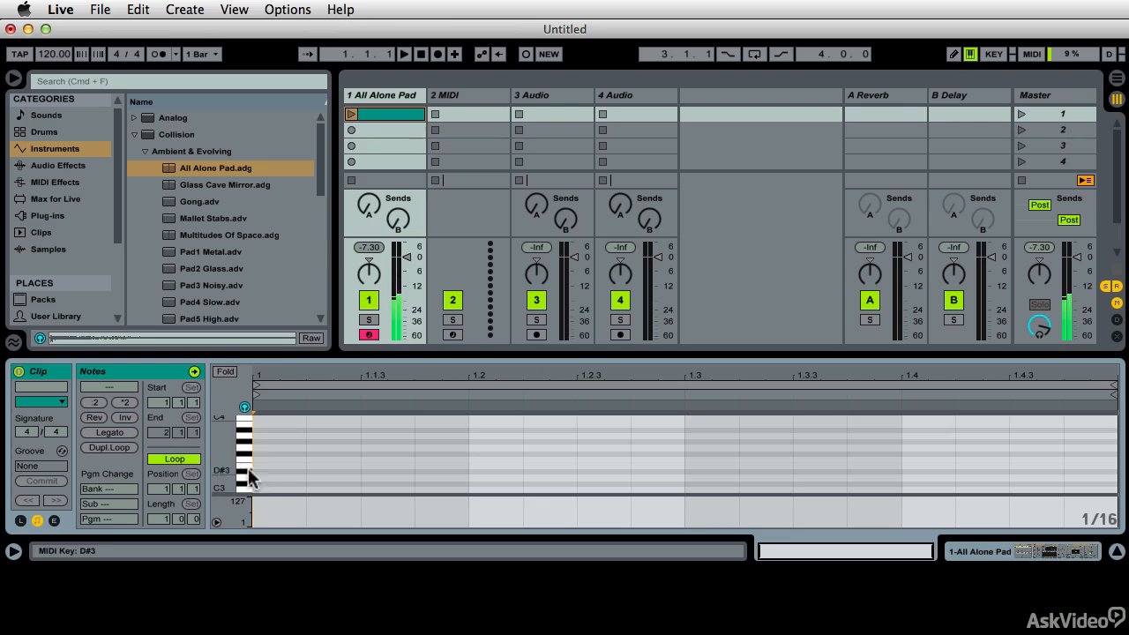
scroll(248, 477, "down", 5)
scroll(248, 473, "down", 5)
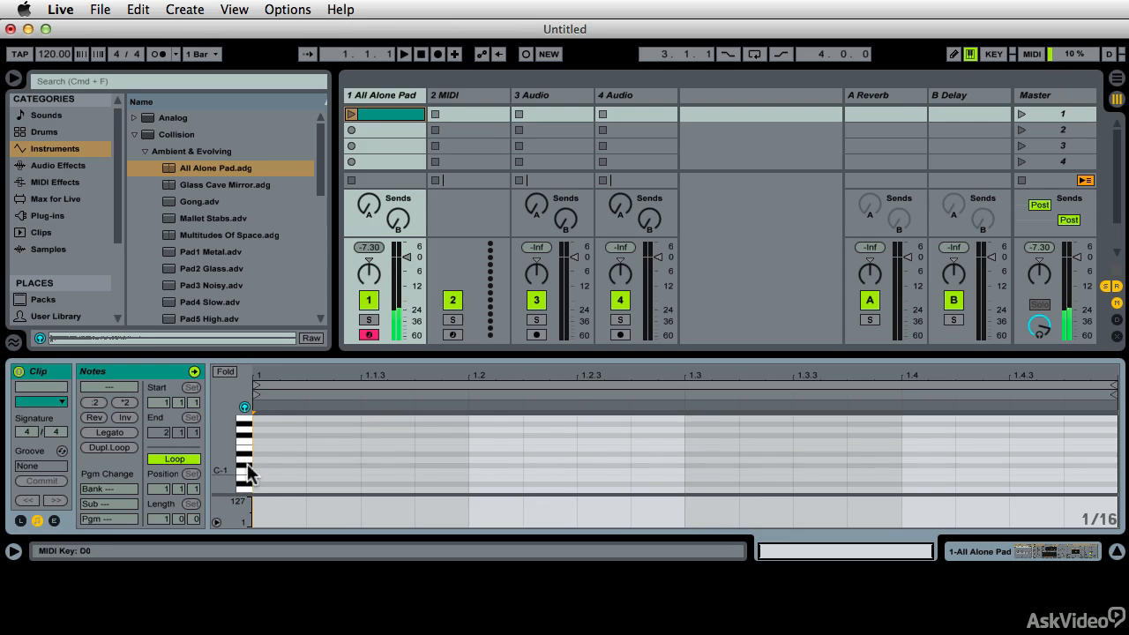
left_click(244, 482)
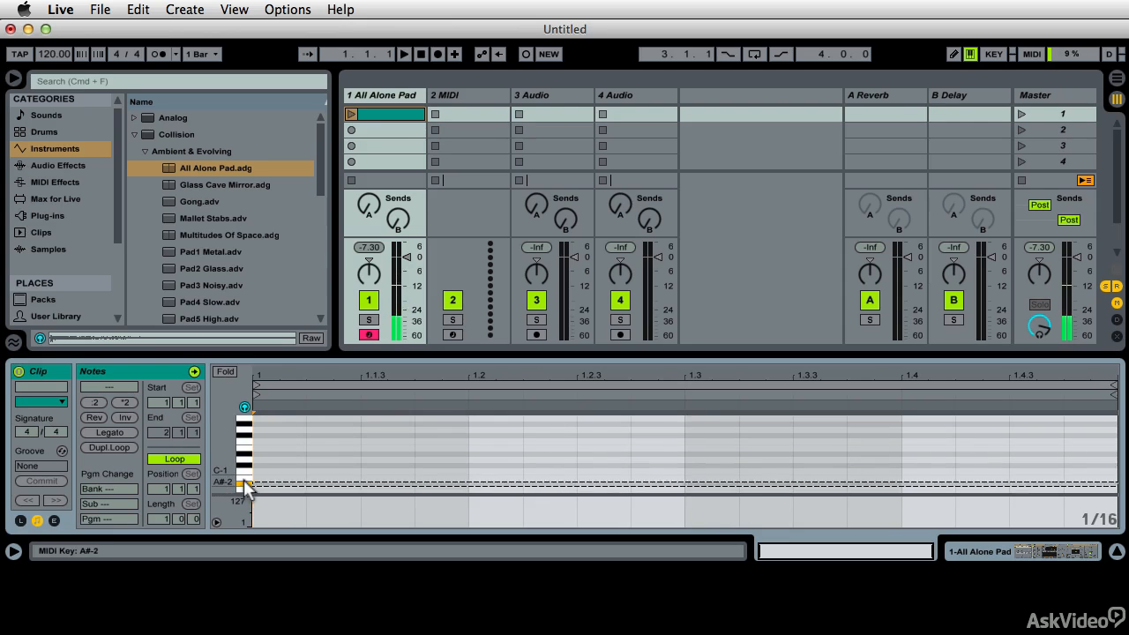
scroll(248, 485, "up", 5)
left_click(248, 436)
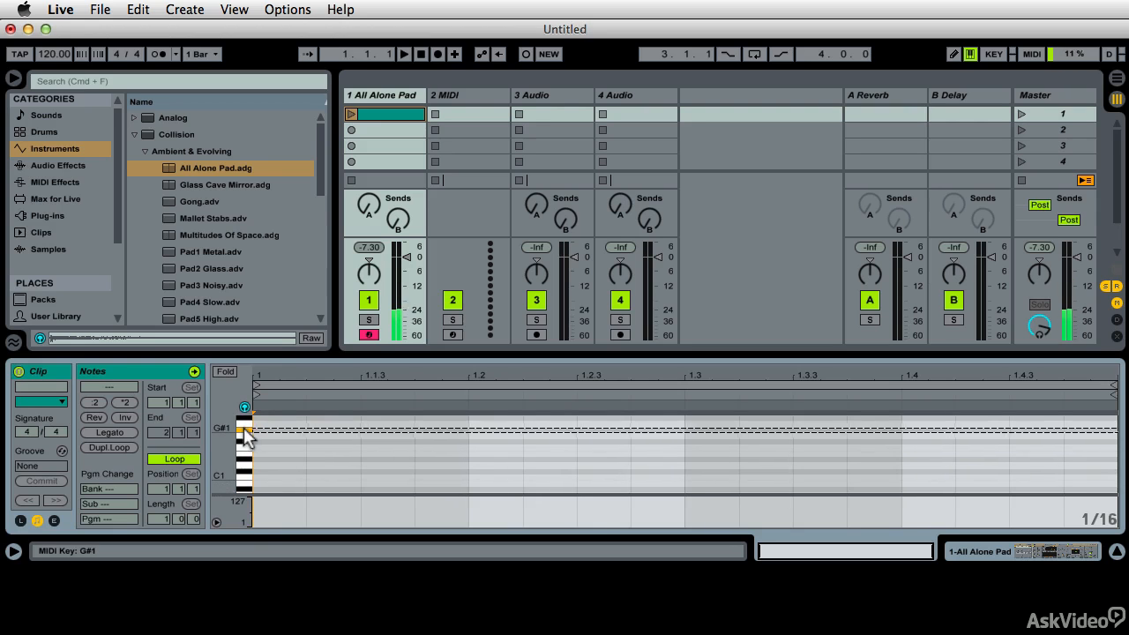
left_click(258, 429)
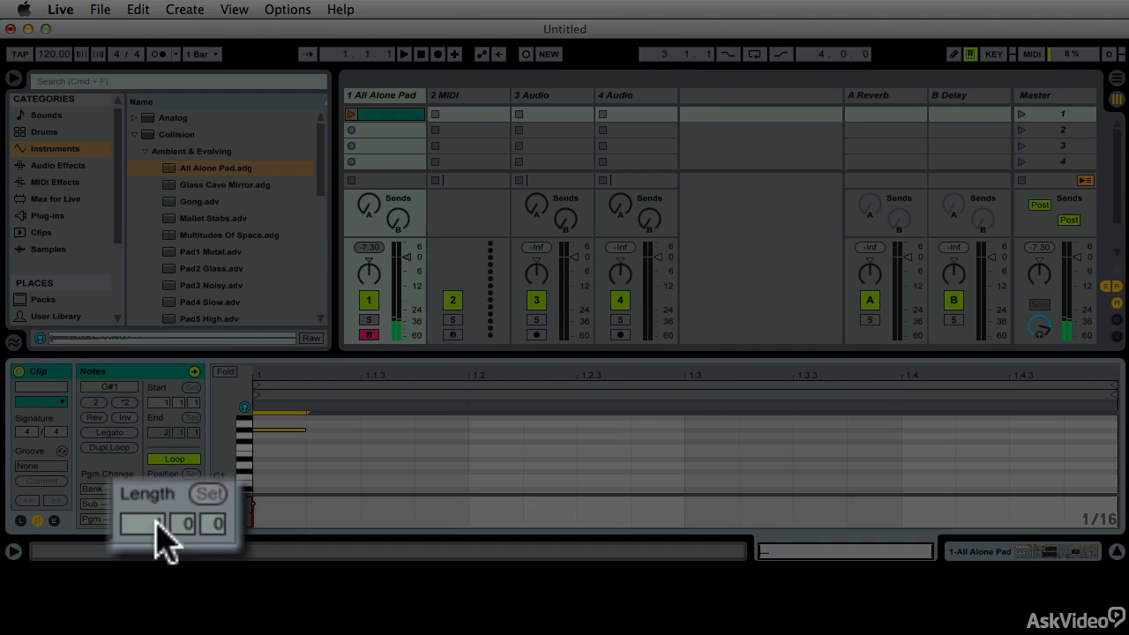
Set the clip's loop length to 5 bars, extend the G#1 note to 4 bars, and play the clip
left_click_drag(163, 518, 163, 494)
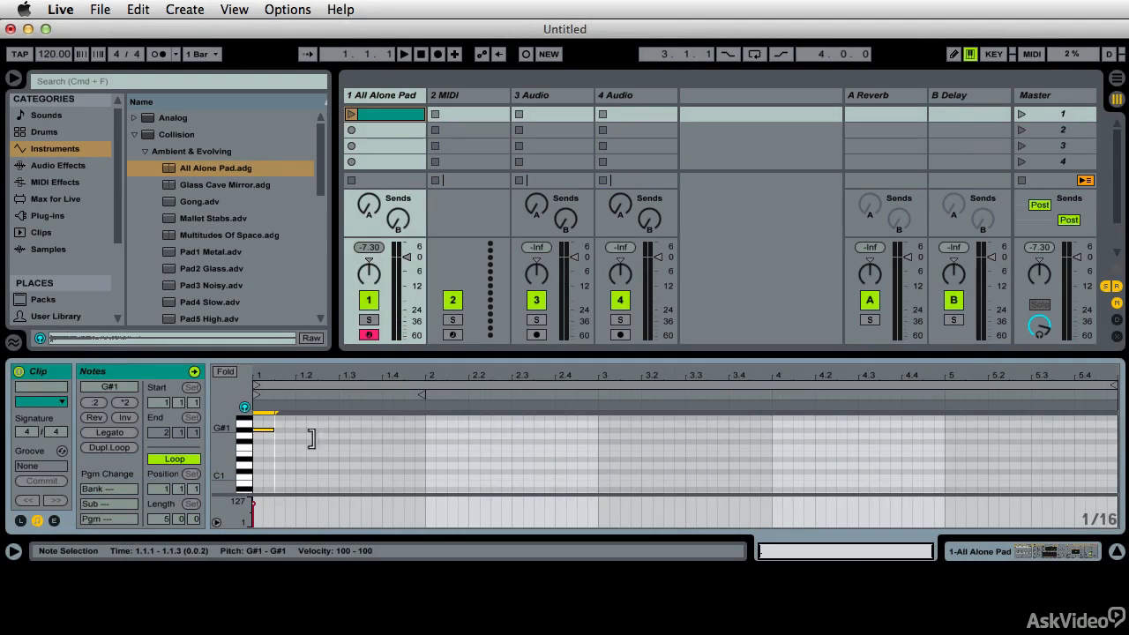
left_click_drag(310, 438, 945, 520)
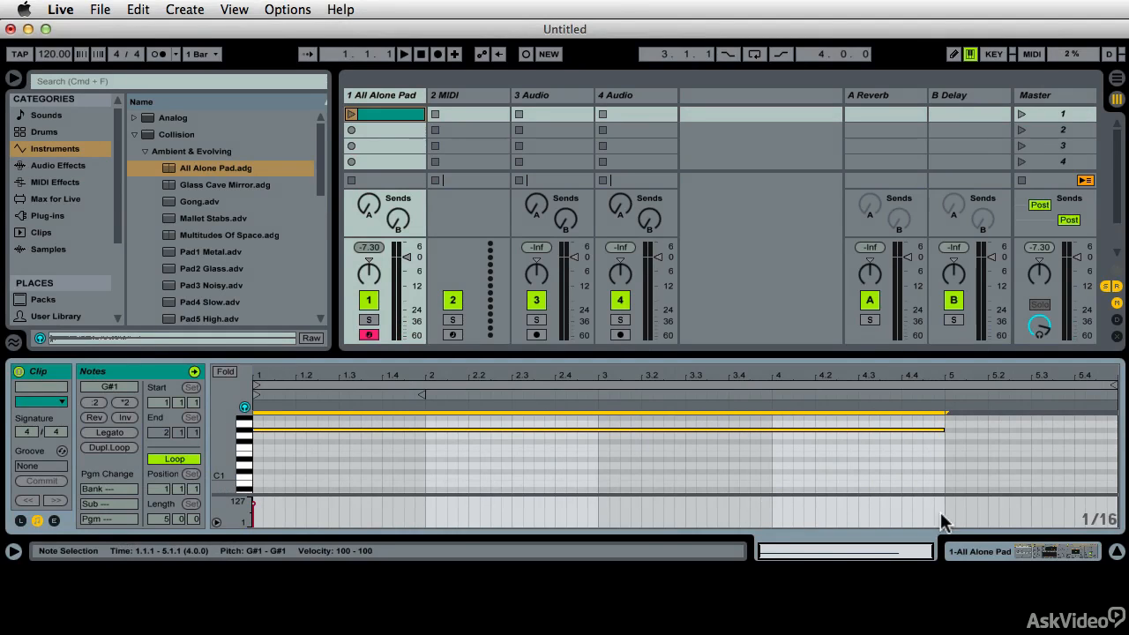
left_click(351, 115)
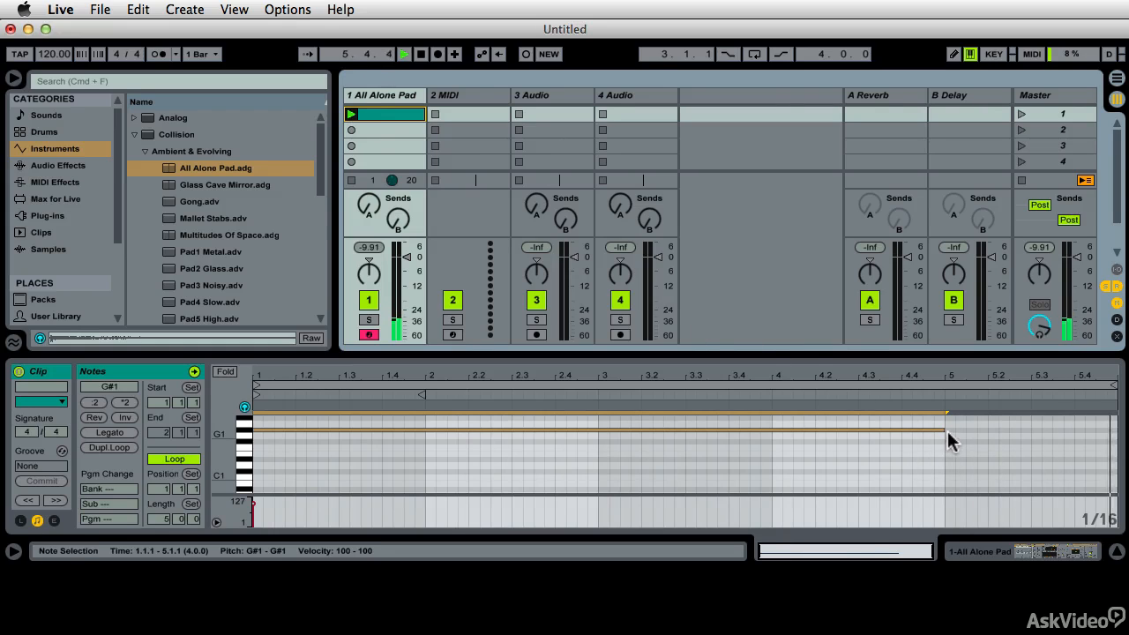
Shorten the G#1 note to one bar, audition the clip, and shorten the loop length to 3.3.3
left_click_drag(945, 431, 793, 431)
left_click_drag(711, 444, 423, 491)
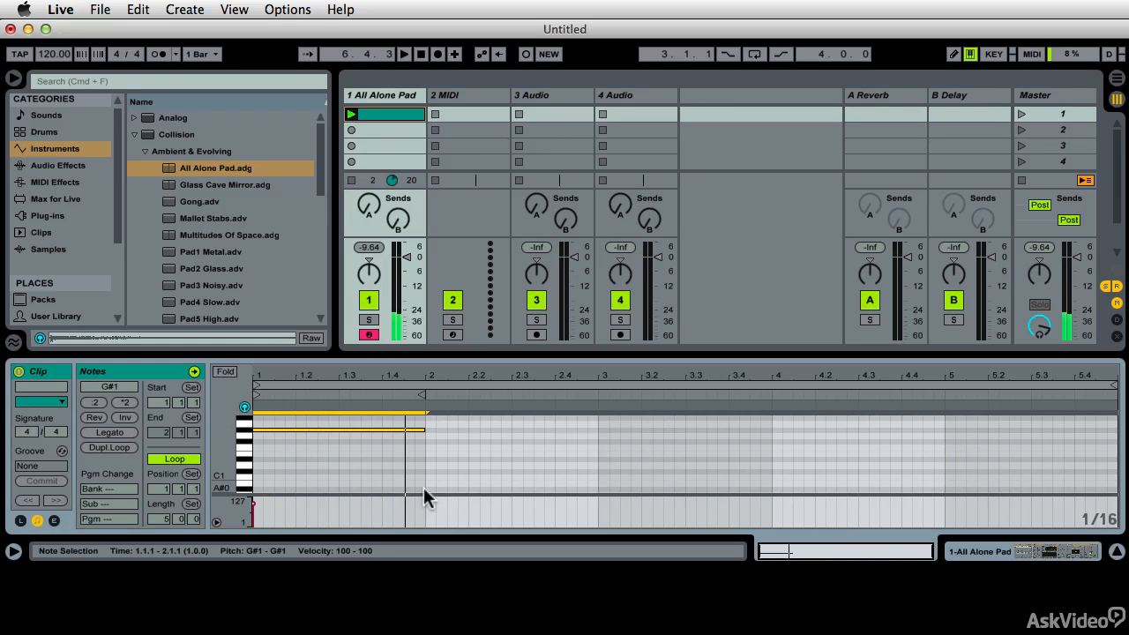
left_click(346, 468)
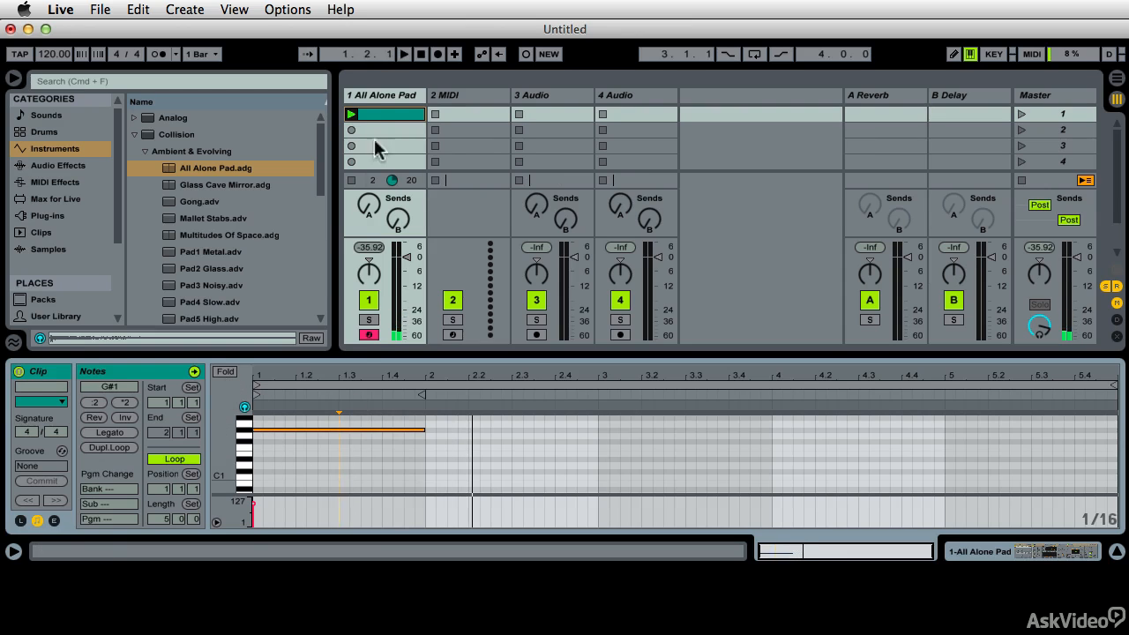
left_click(351, 116)
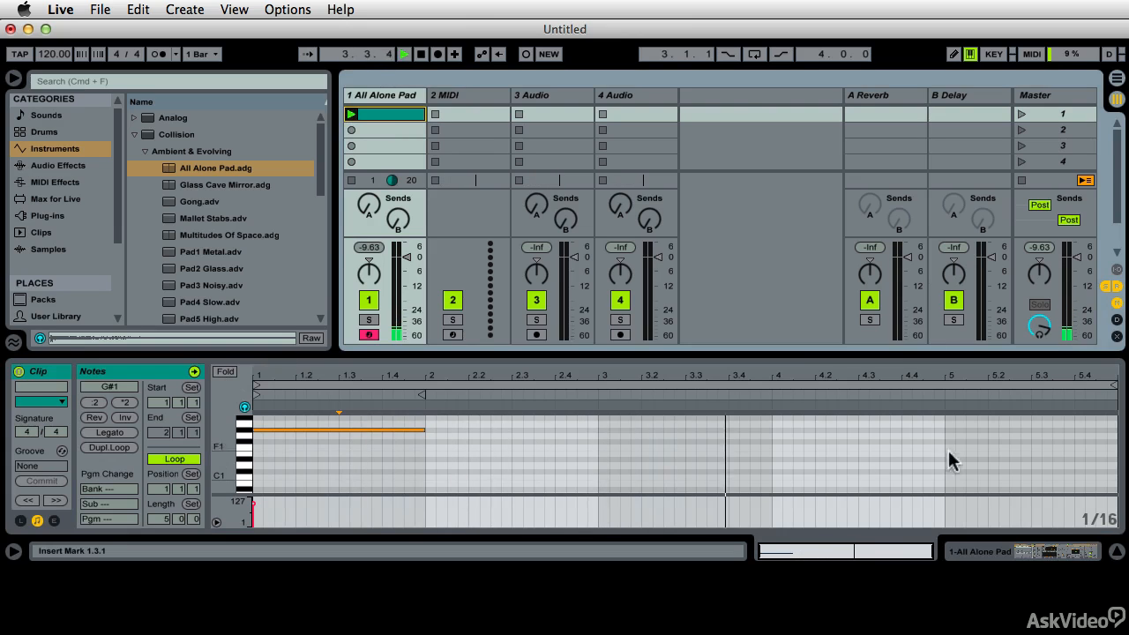
left_click_drag(1119, 386, 931, 386)
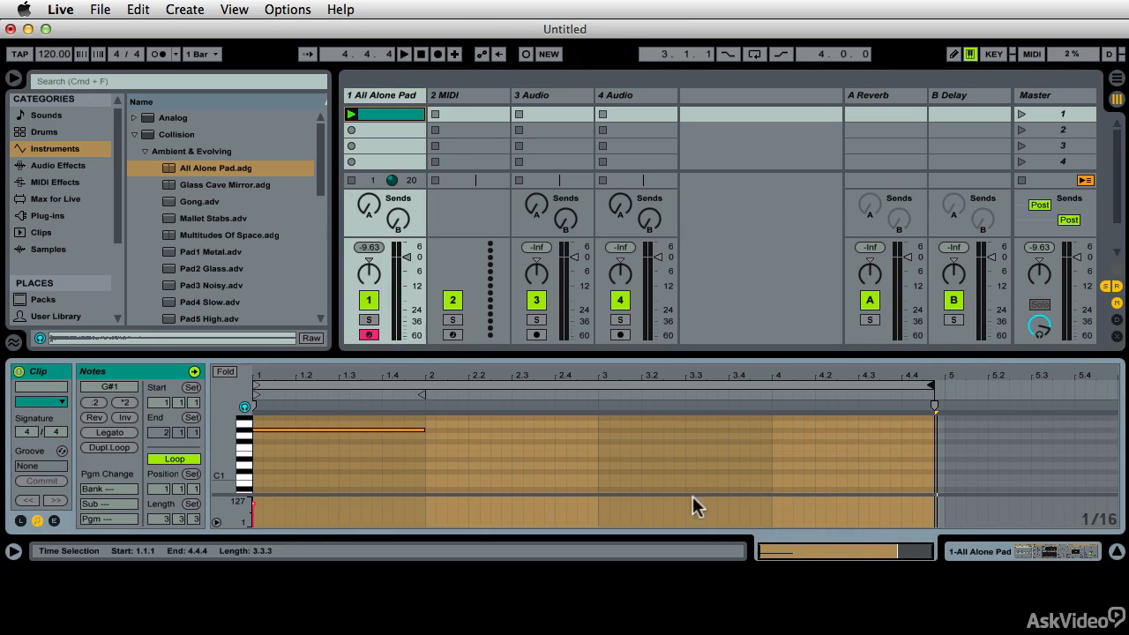
Set the All Alone Pad macros to Volume 4.426 dB, Bright 95, Tone 117 and Color 101 while auditioning the sound
left_click(978, 549)
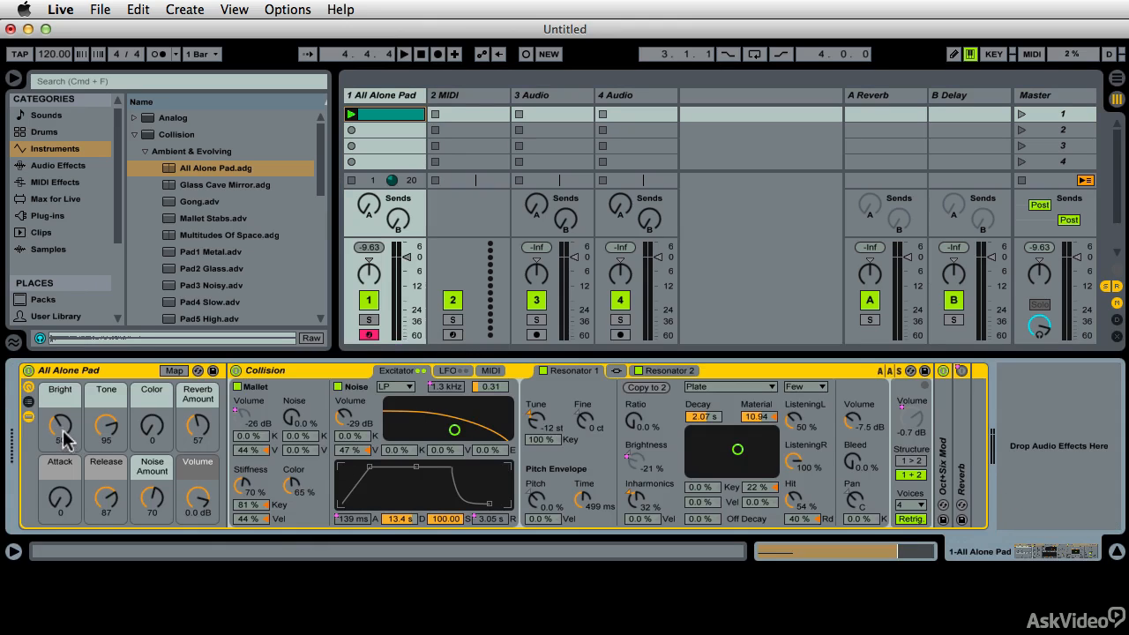
left_click_drag(196, 502, 196, 485)
left_click_drag(63, 429, 83, 406)
key("space")
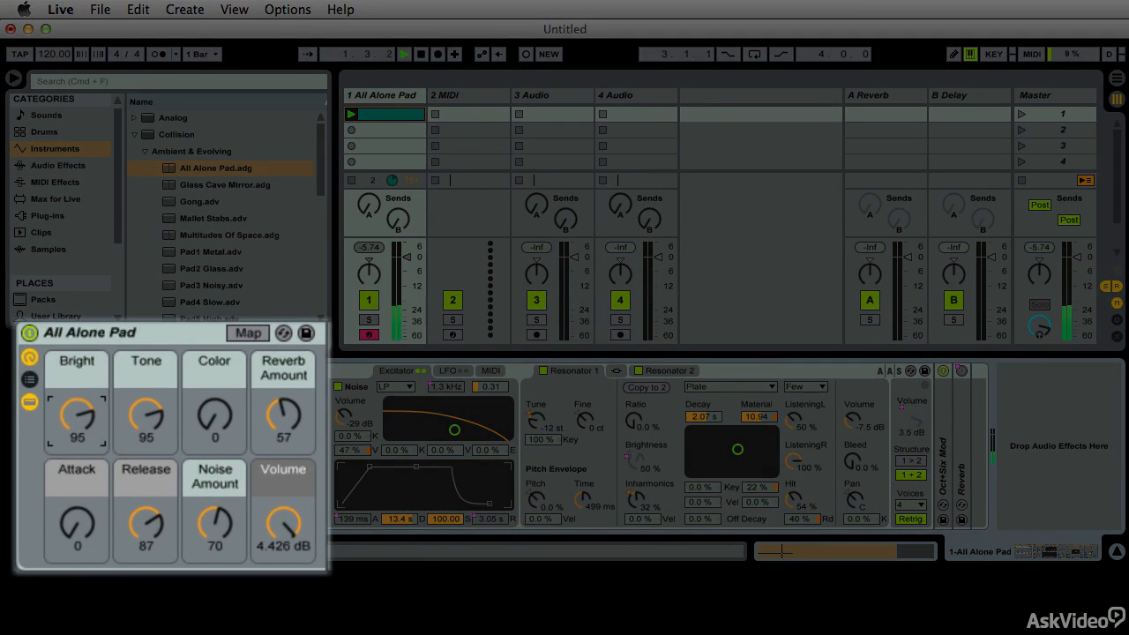
left_click_drag(166, 428, 167, 415)
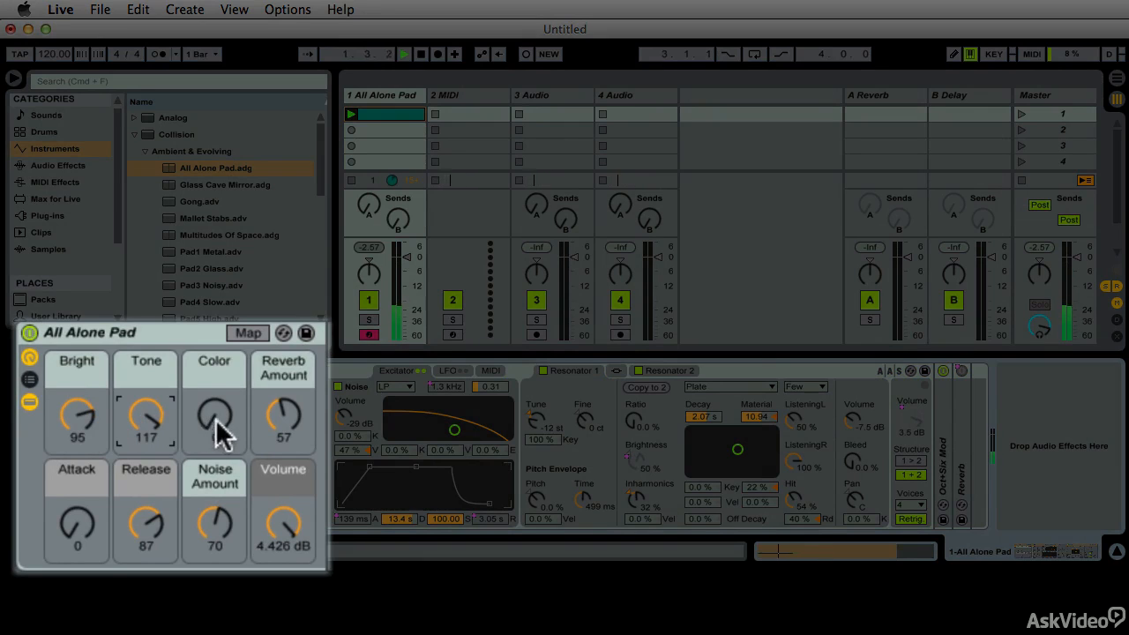
left_click_drag(216, 420, 216, 358)
key("space")
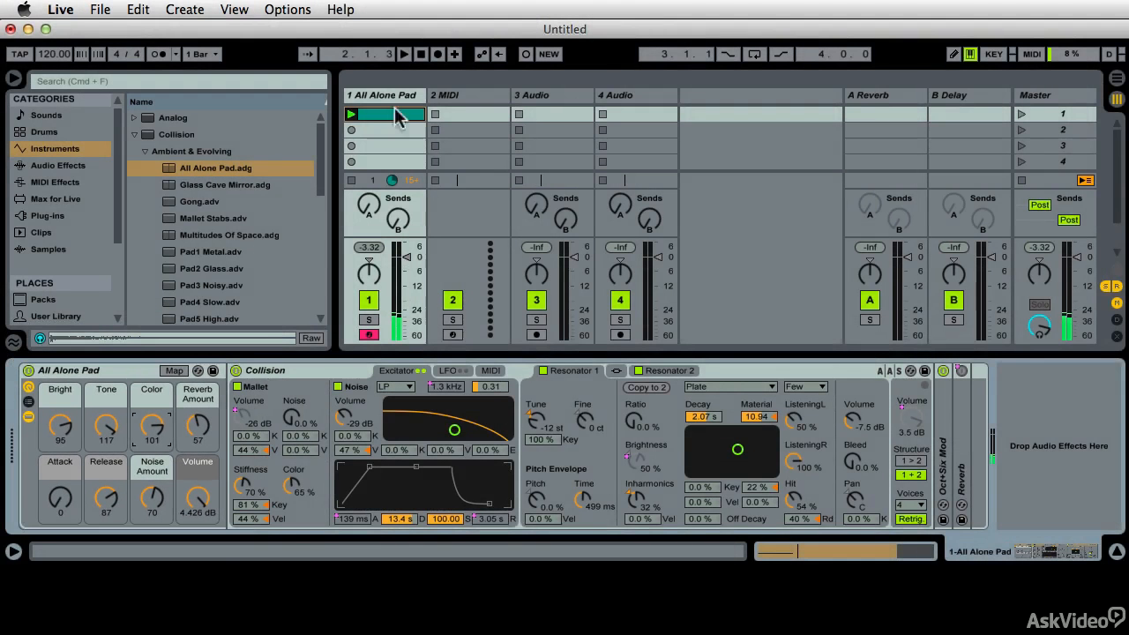
Reopen the pad's MIDI clip and extend its loop length to exactly 4 bars
left_click(395, 111)
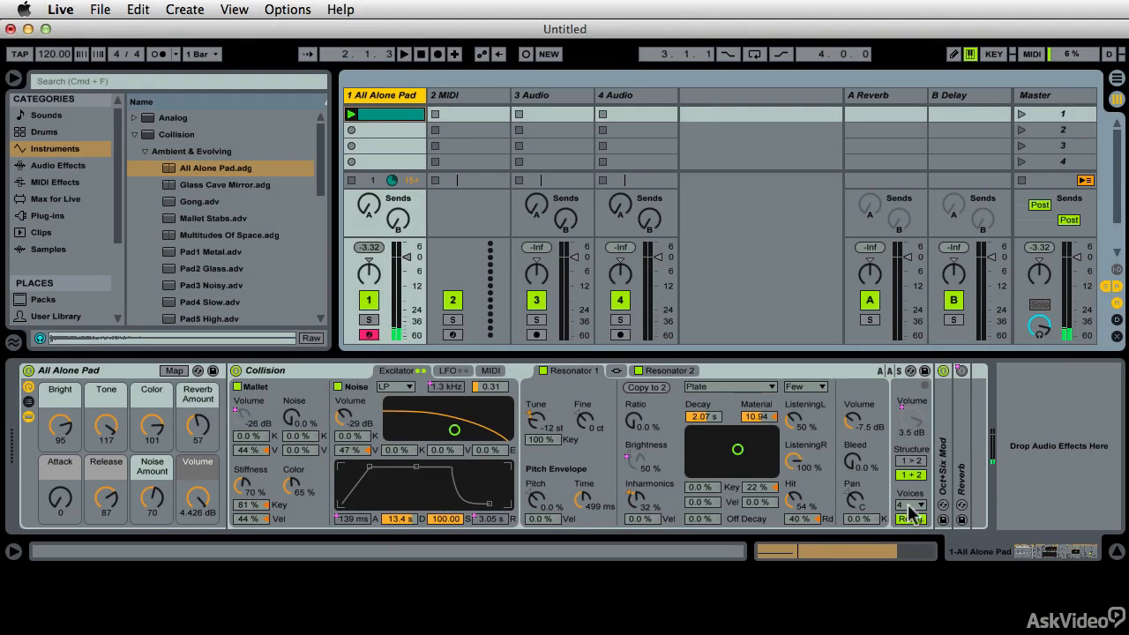
double_click(368, 114)
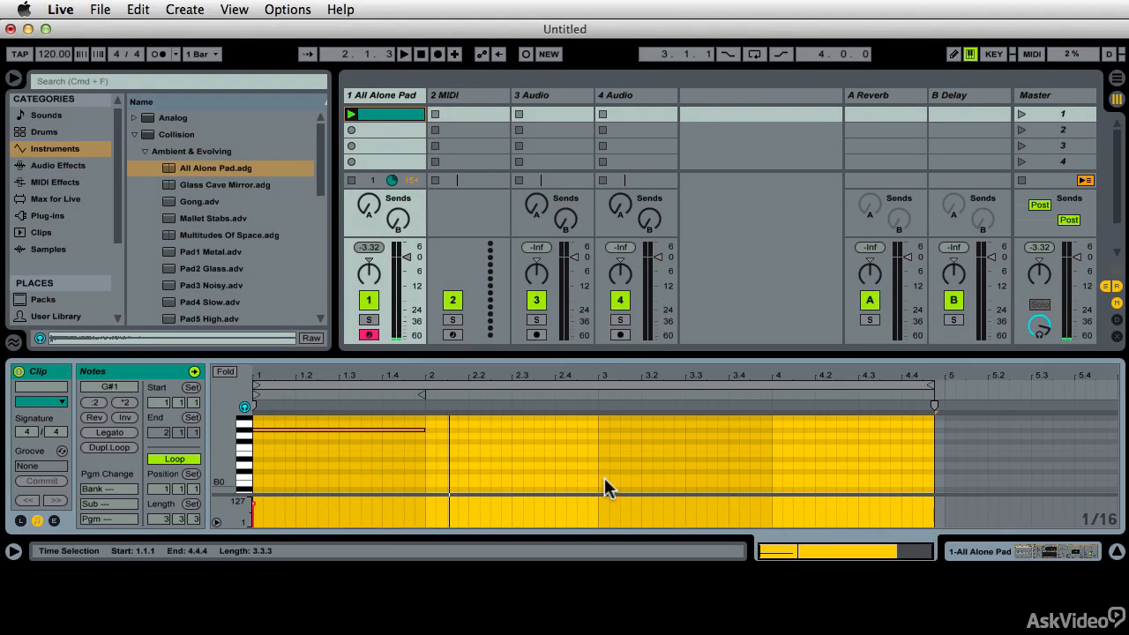
left_click_drag(934, 385, 942, 387)
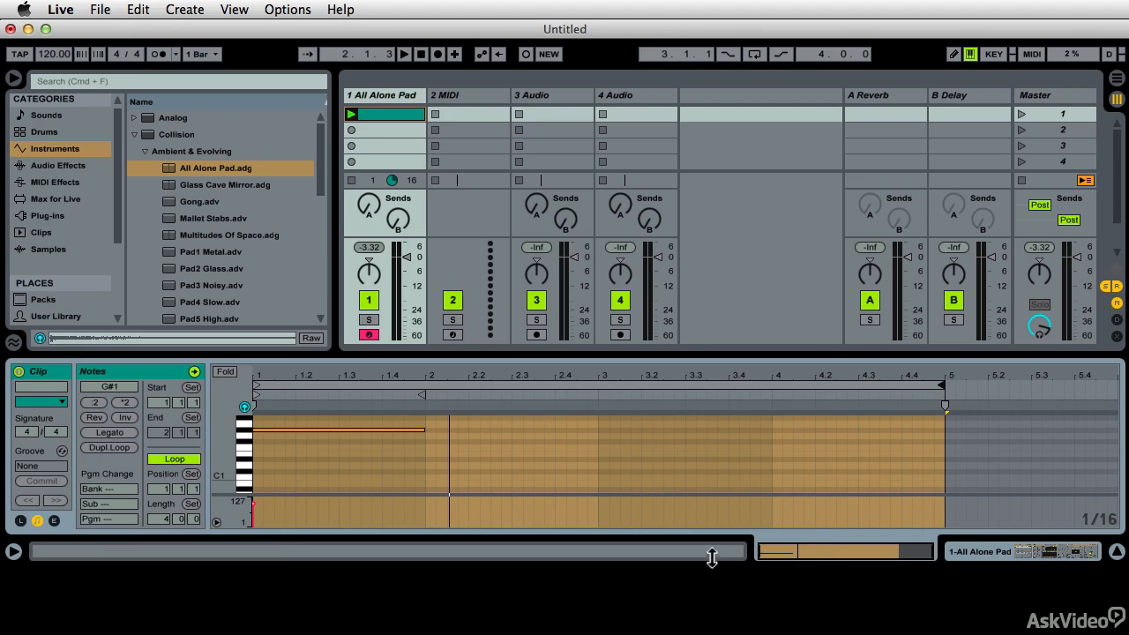
Freeze the All Alone Pad track and flatten it to audio
right_click(375, 107)
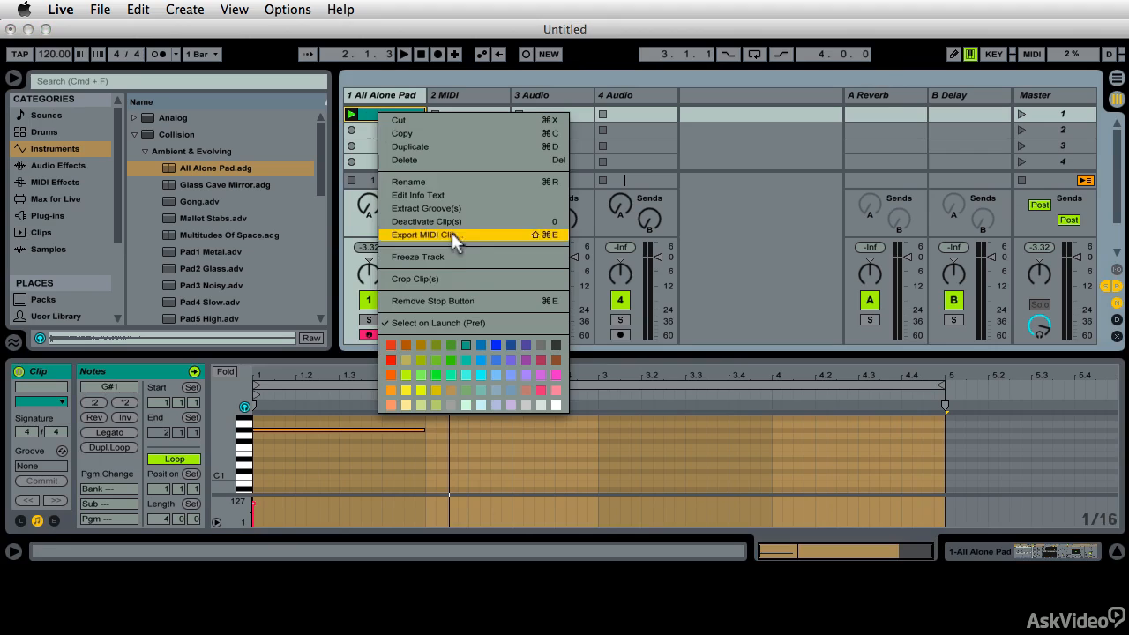
left_click(451, 258)
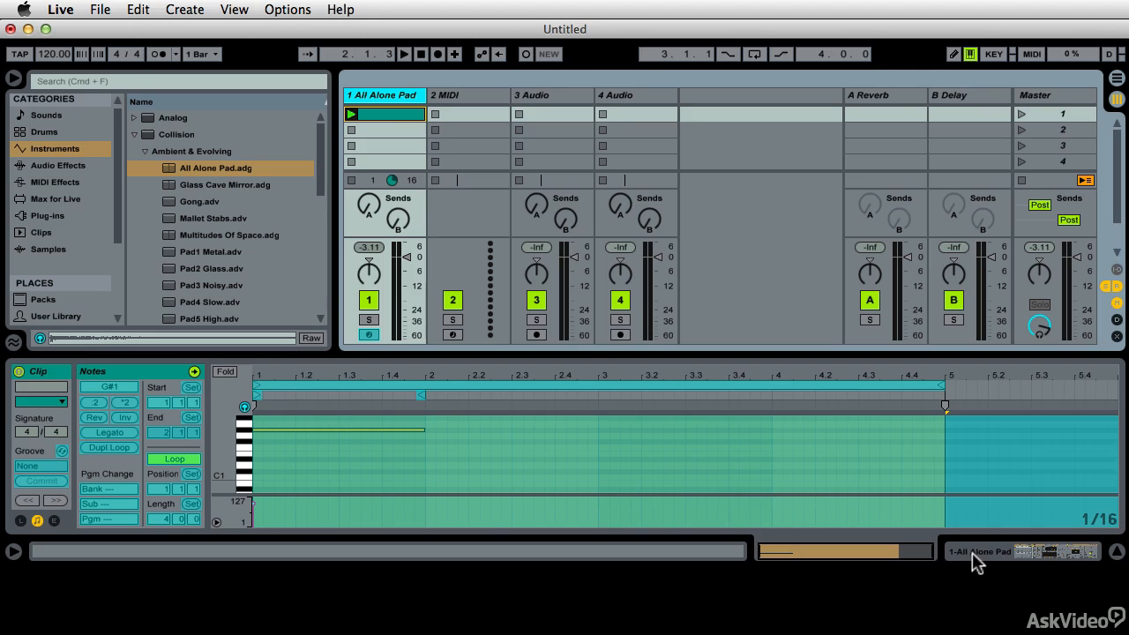
right_click(365, 108)
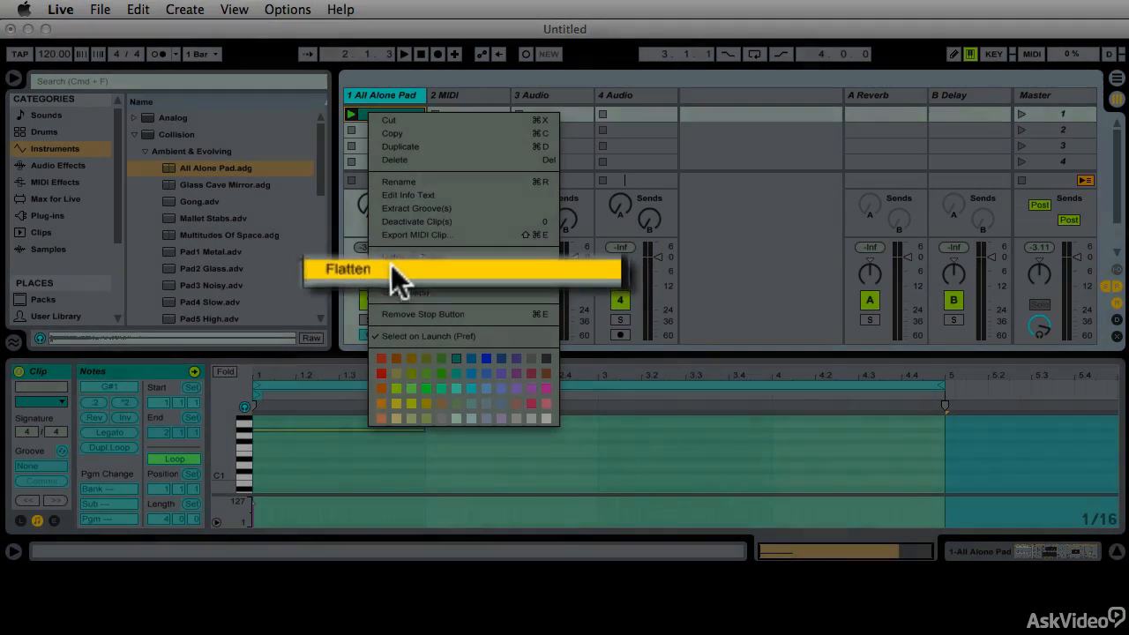
left_click(391, 268)
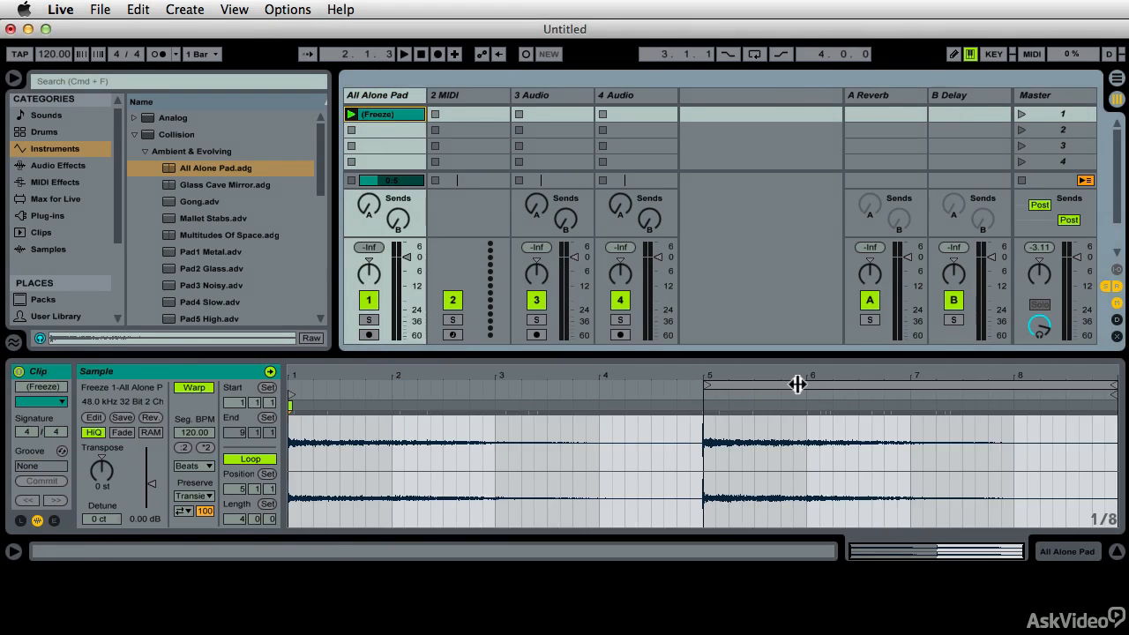
Move the flattened clip's 4-bar loop to position 1.1.1 and play it briefly
left_click_drag(796, 384, 371, 397)
key("space")
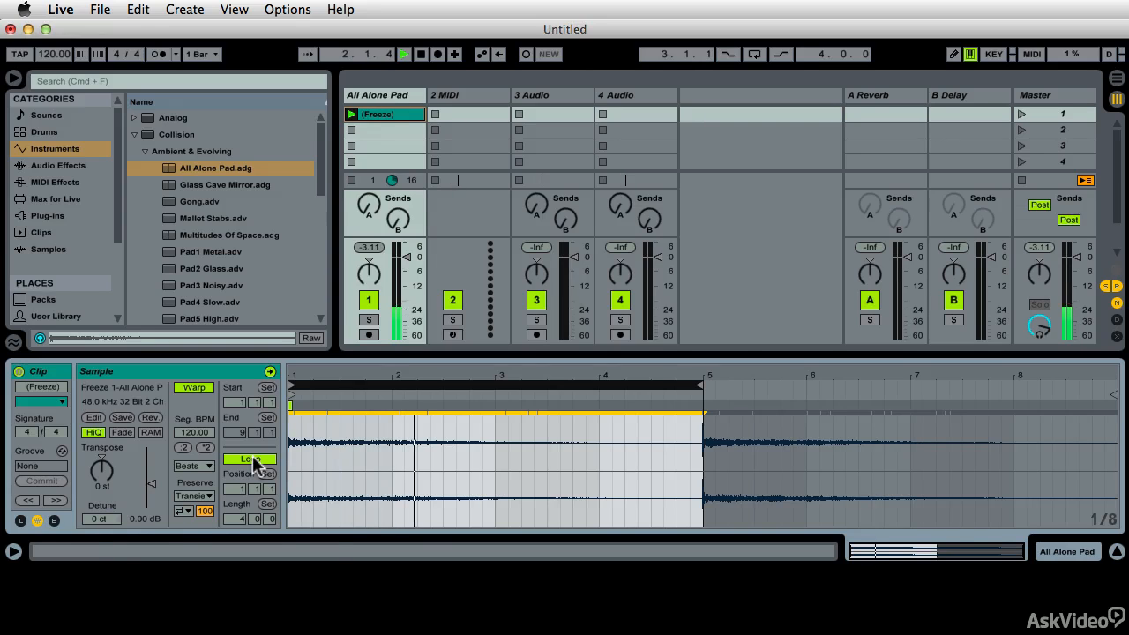
key("space")
Crop the frozen audio sample to its 4-bar loop
mouse_move(712, 466)
left_mouse_down()
mouse_move(620, 354)
mouse_move(609, 103)
left_mouse_up()
right_click(606, 309)
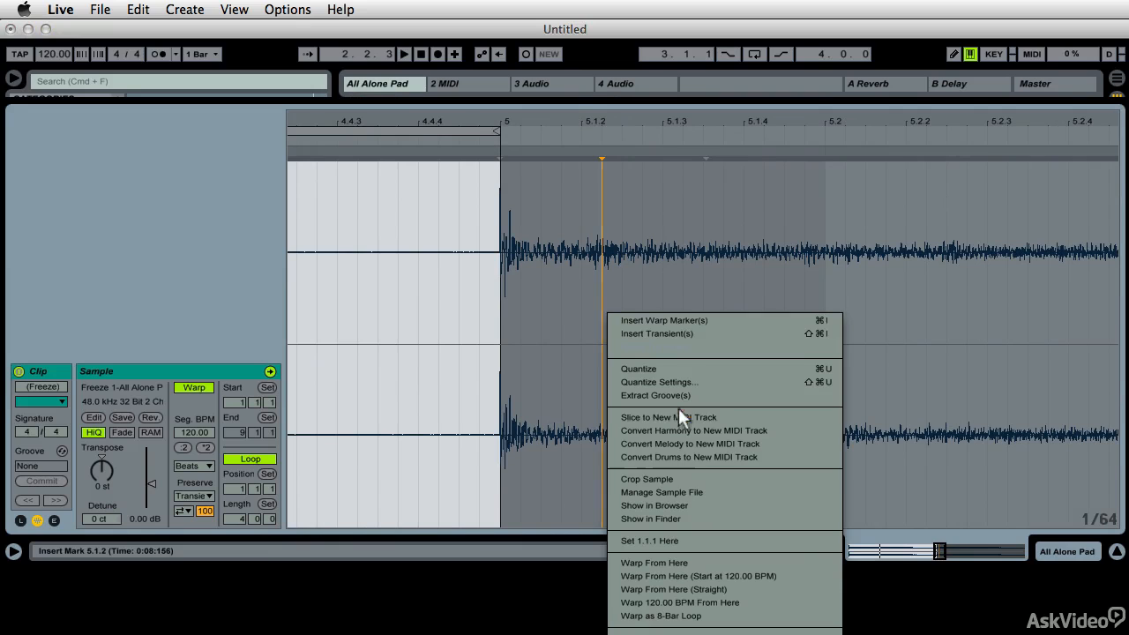
left_click(686, 479)
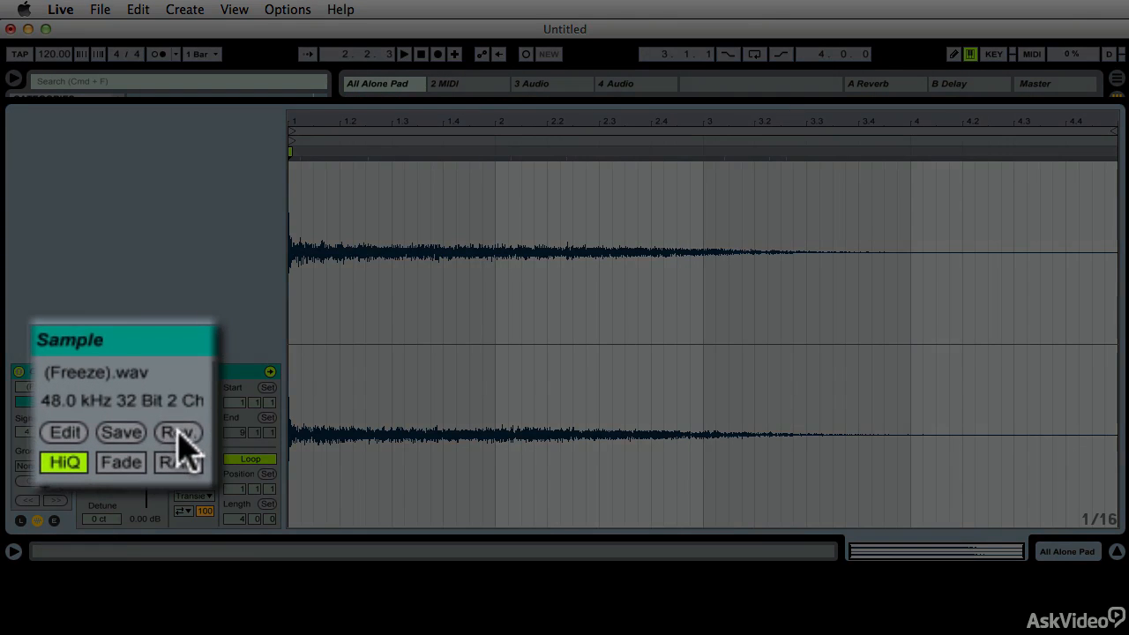
Reverse the cropped pad sample and play back the result
left_click(150, 417)
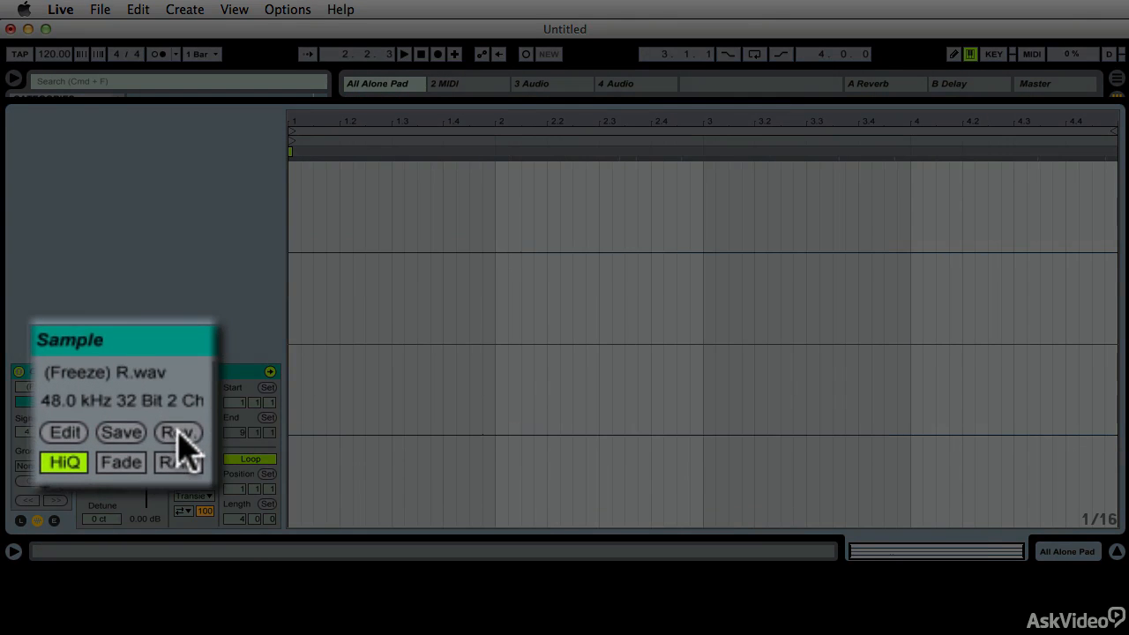
key("space")
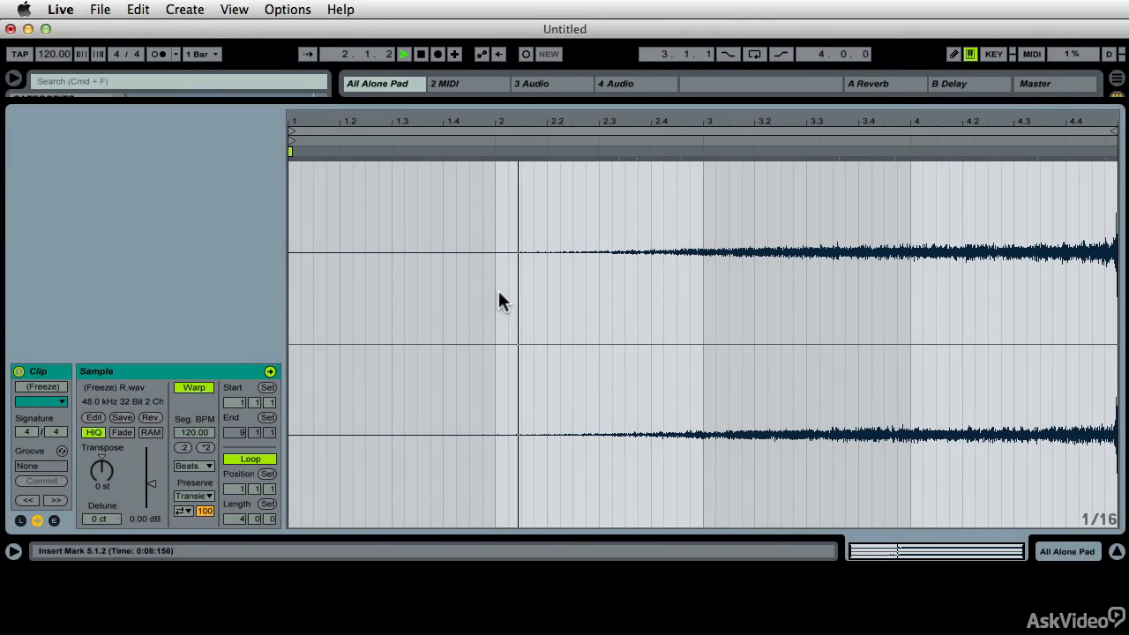
left_click(530, 130)
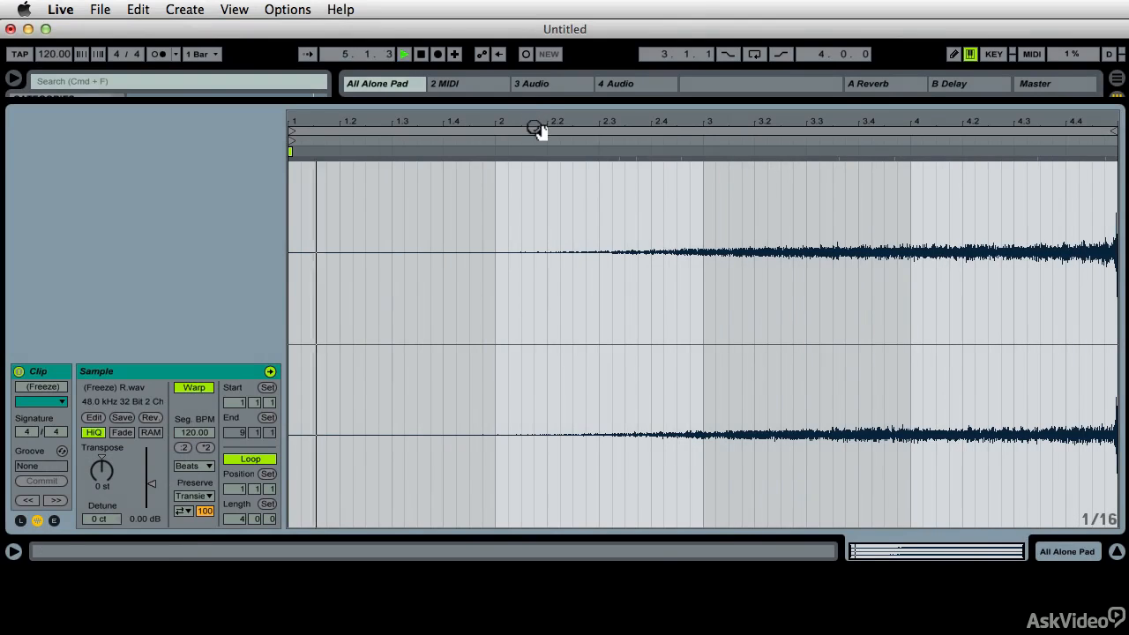
key("space")
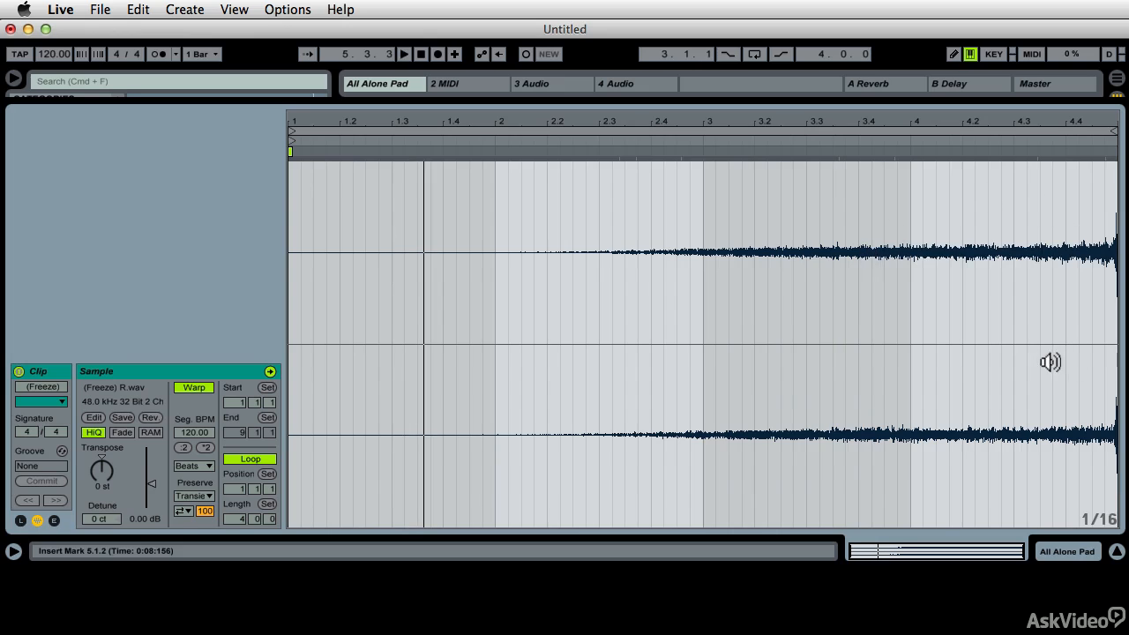
Draw a clip volume envelope curving upward from about half level at bar 1 to full level near the clip's end, and play it
left_click(55, 521)
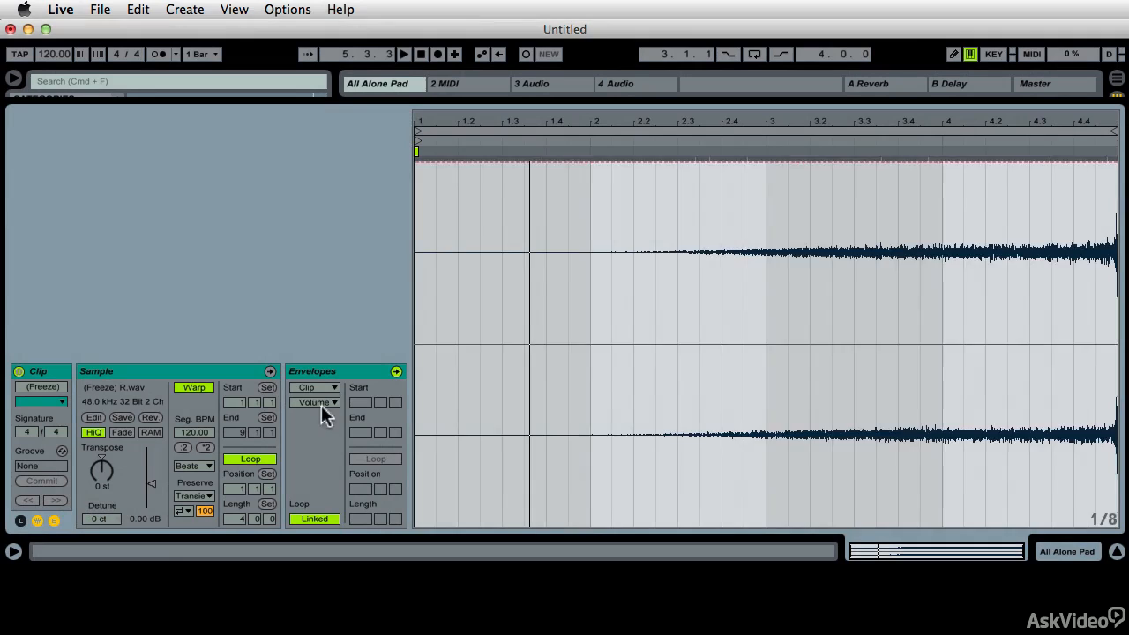
left_click(321, 405)
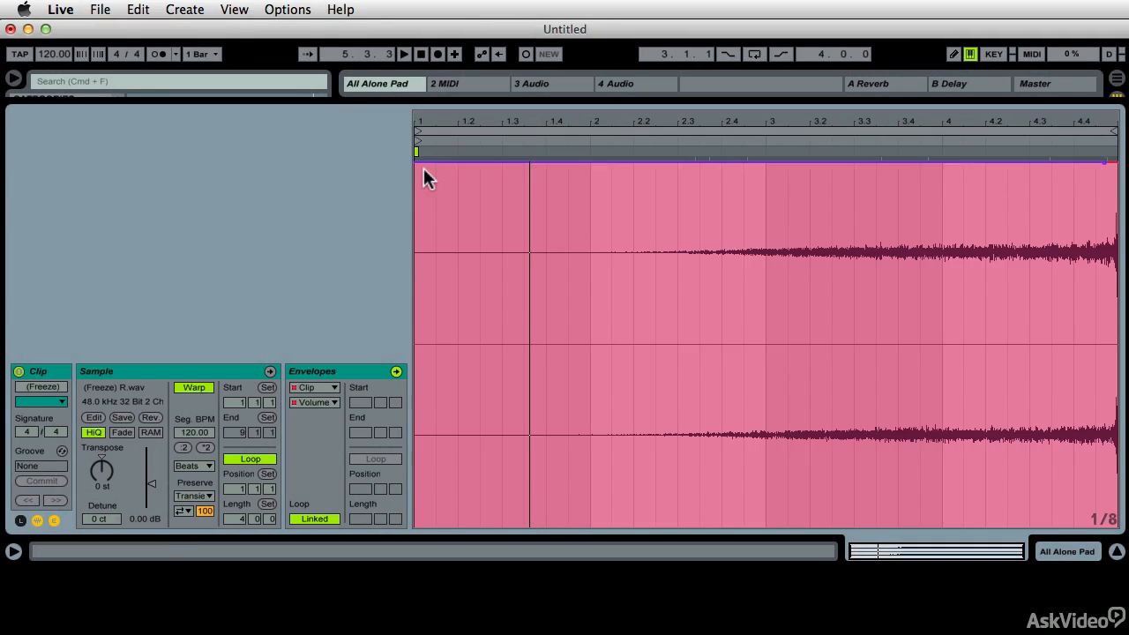
left_click_drag(418, 162, 418, 348)
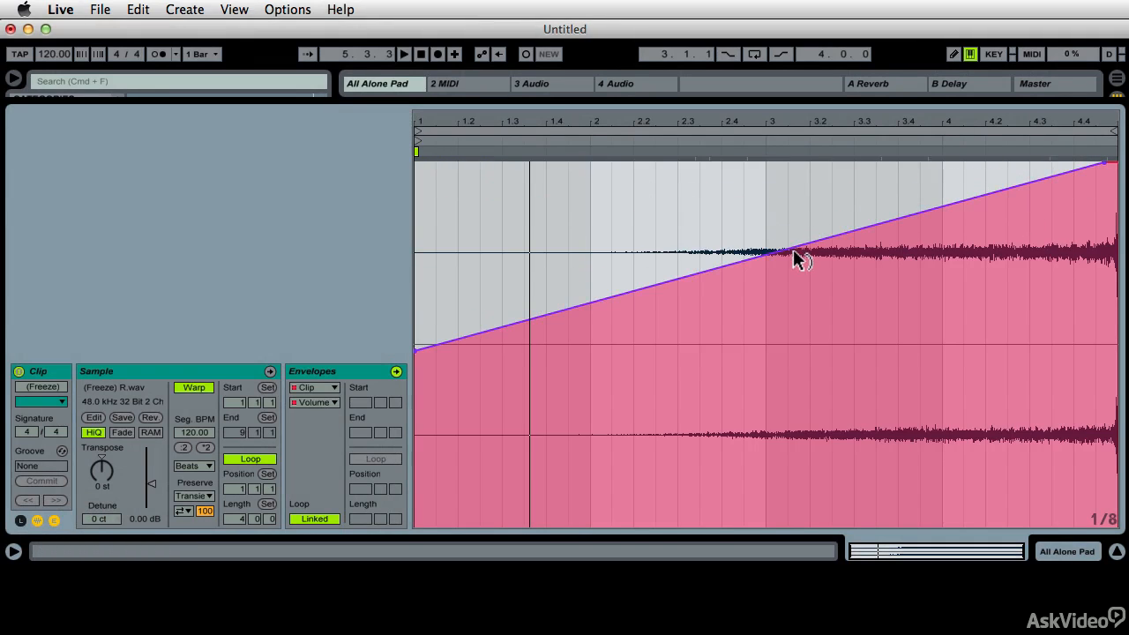
left_click_drag(797, 254, 797, 328)
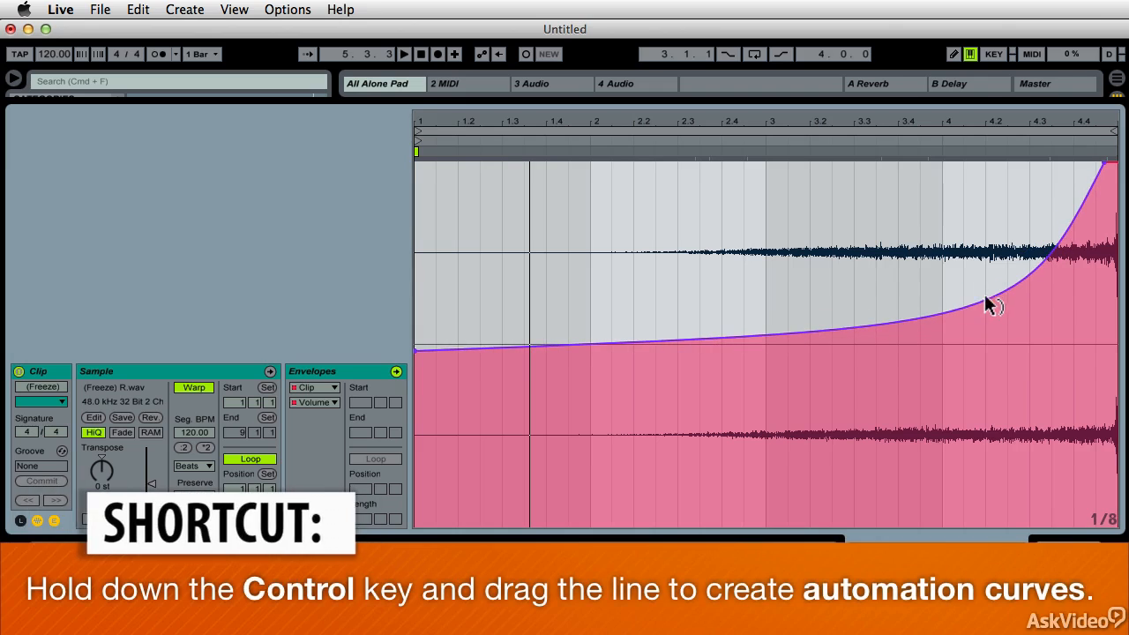
left_click(532, 146)
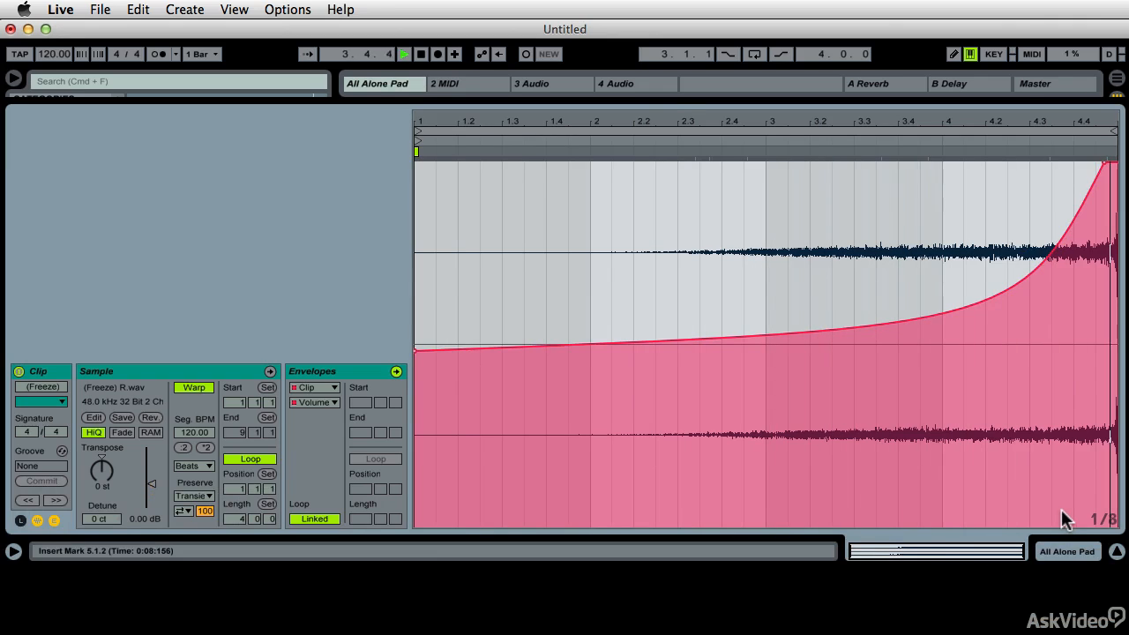
key("space")
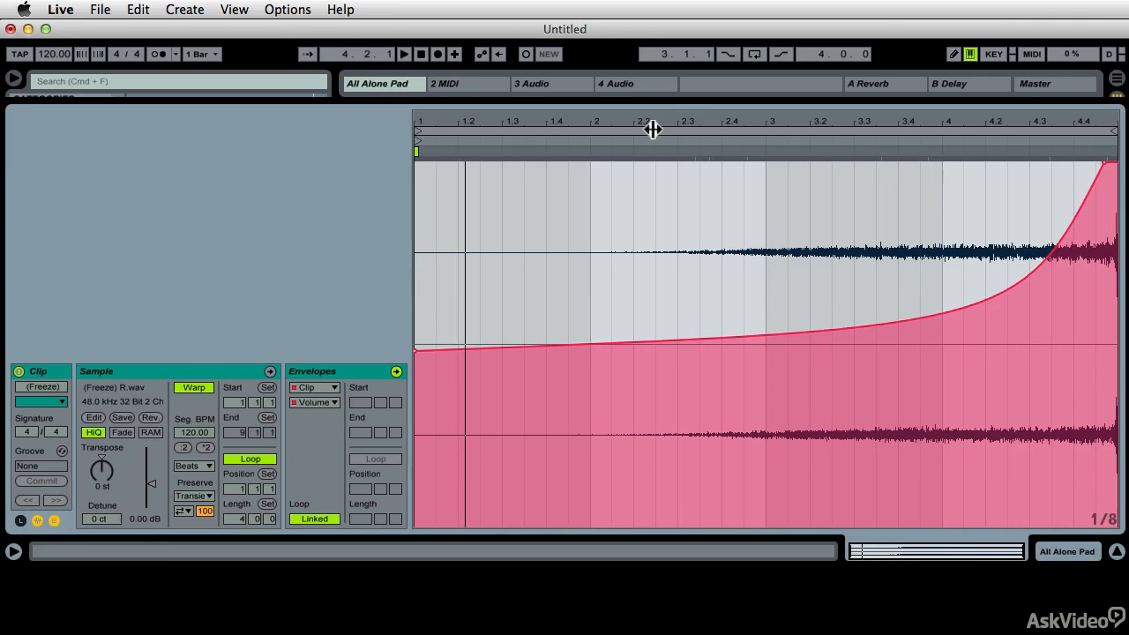
Set the clip's loop length to 5 bars and play back the transition past bar 5
left_click(655, 121)
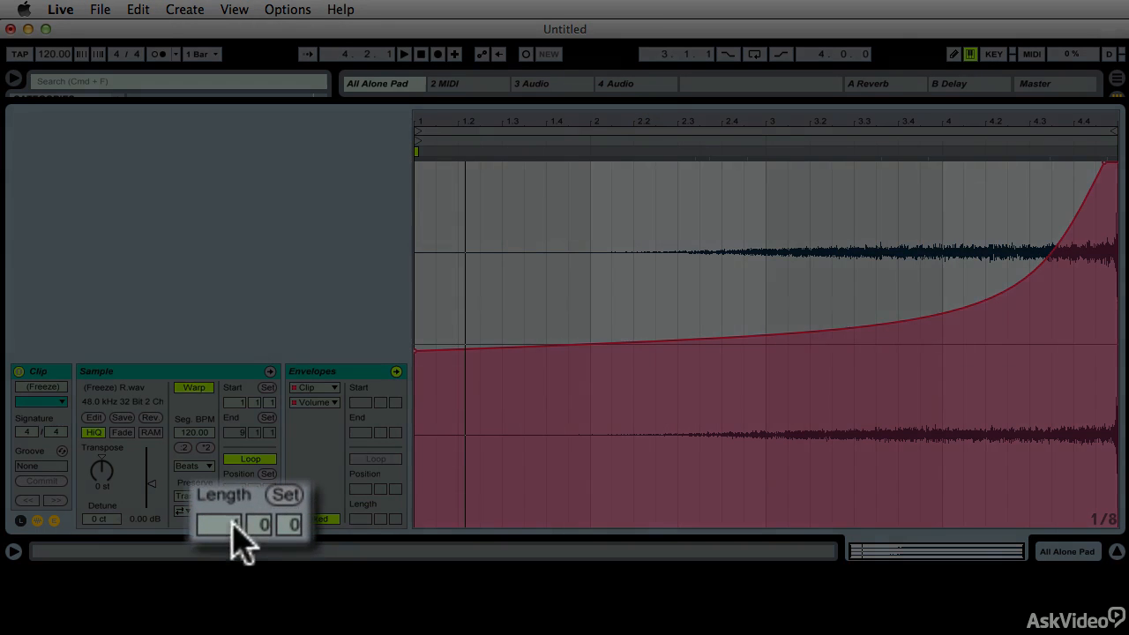
left_click_drag(240, 518, 241, 507)
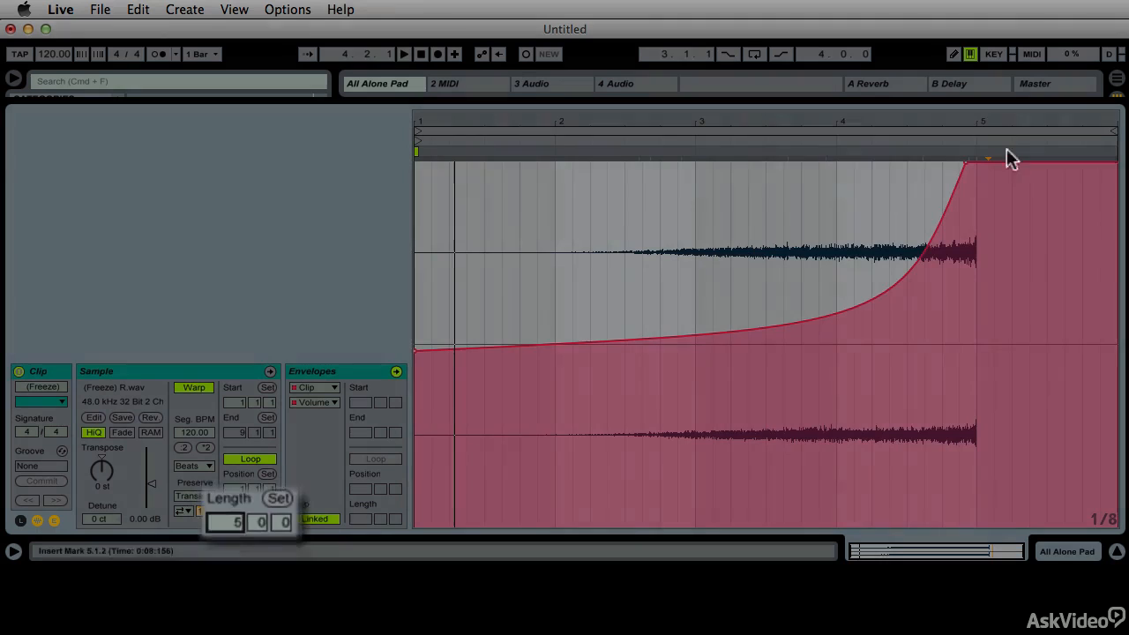
left_click(843, 142)
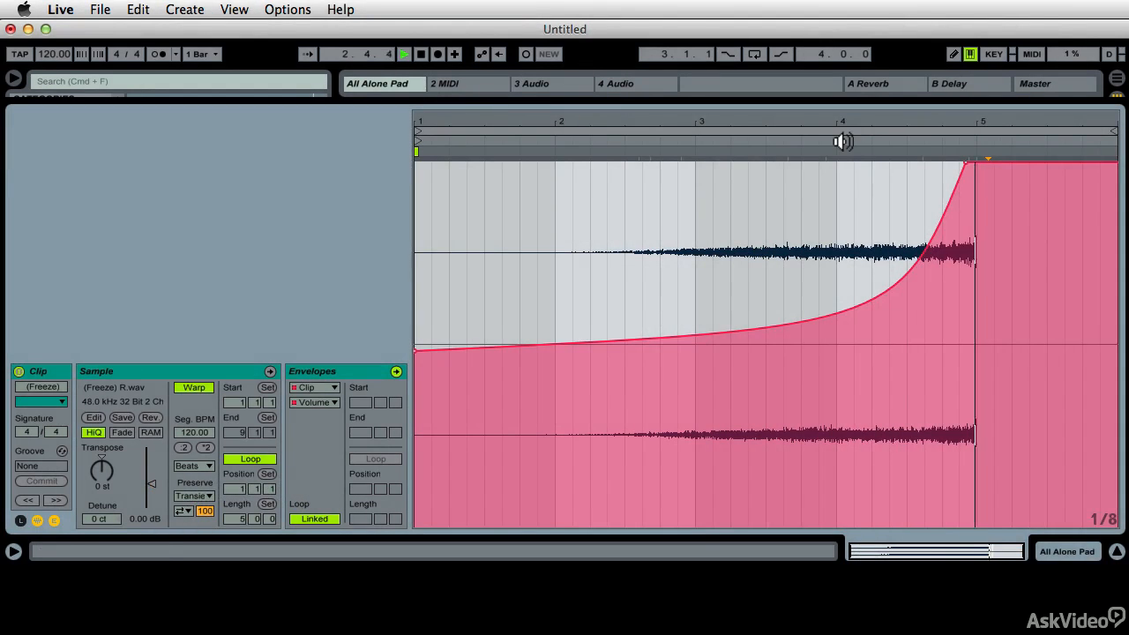
key("space")
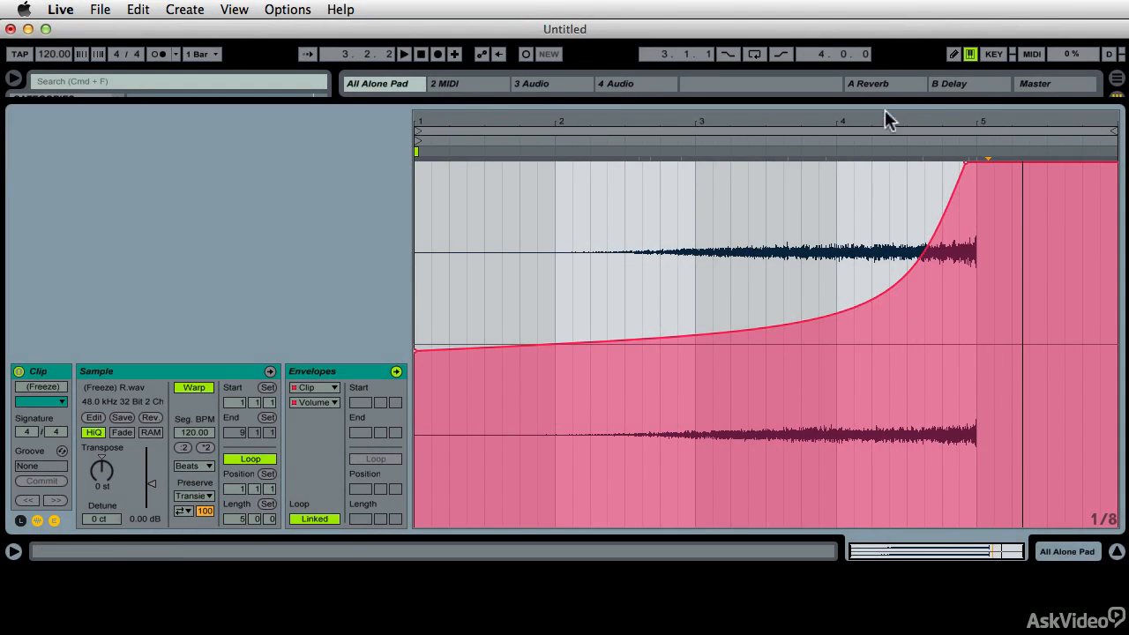
Shrink the clip view to reveal the session slots, turn off looping for the frozen clip, and launch it briefly
left_click_drag(885, 114, 886, 120)
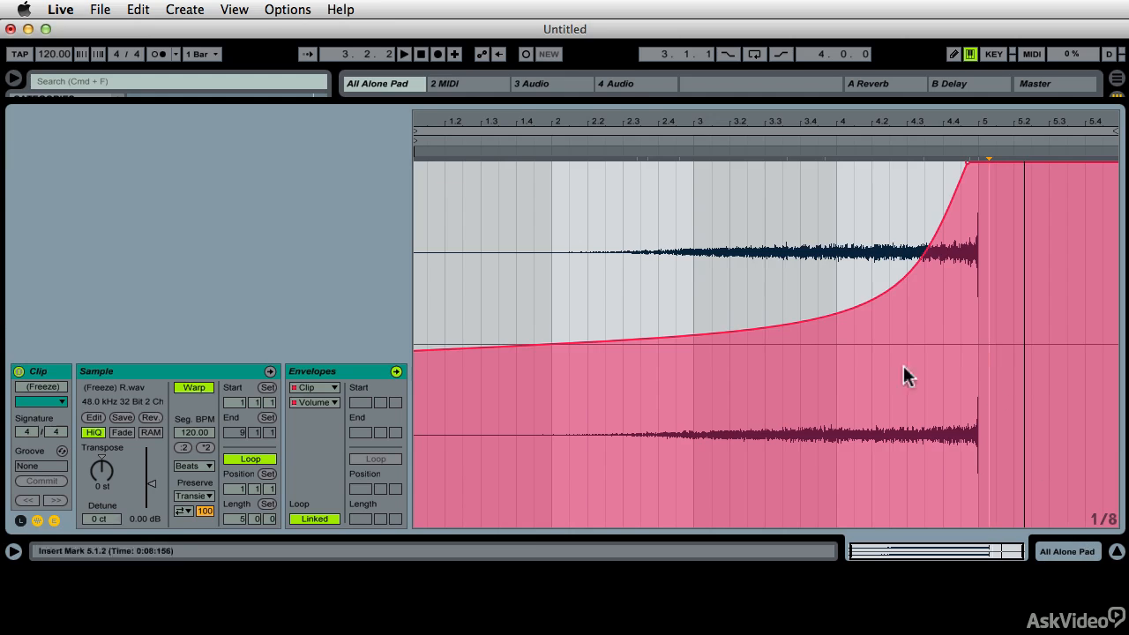
left_click_drag(515, 104, 523, 353)
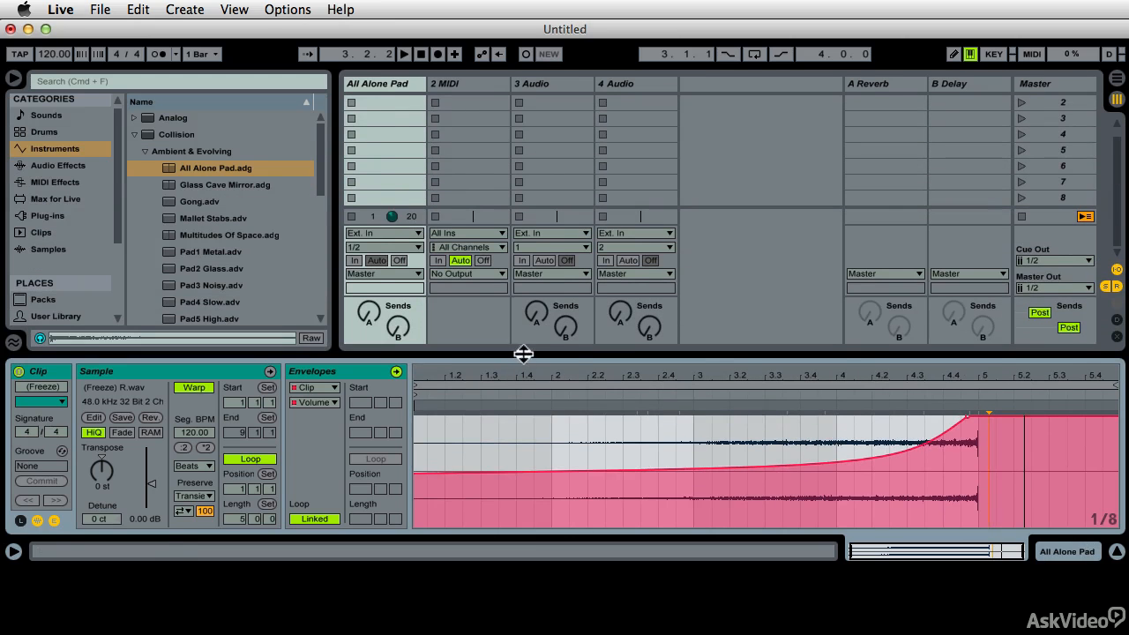
left_click(471, 307)
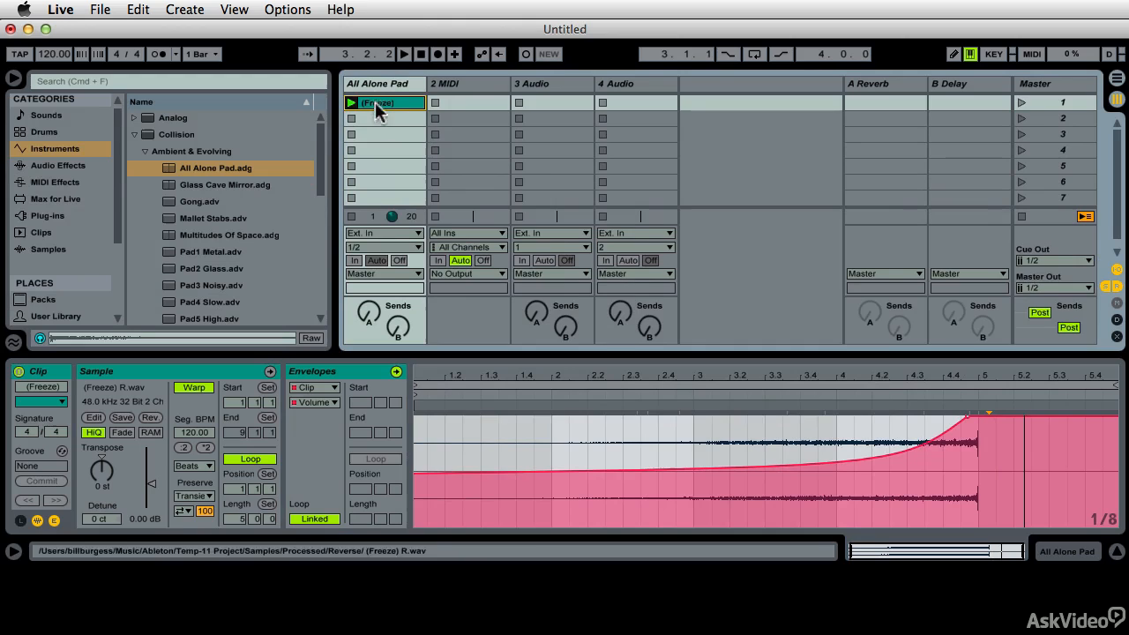
left_click(252, 458)
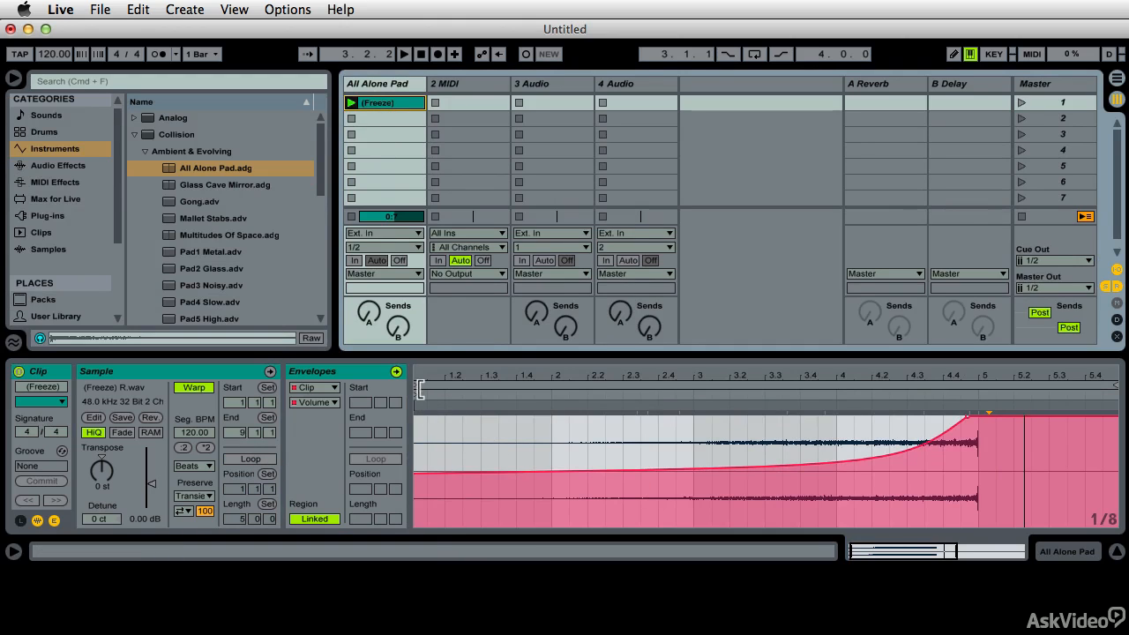
left_click(351, 103)
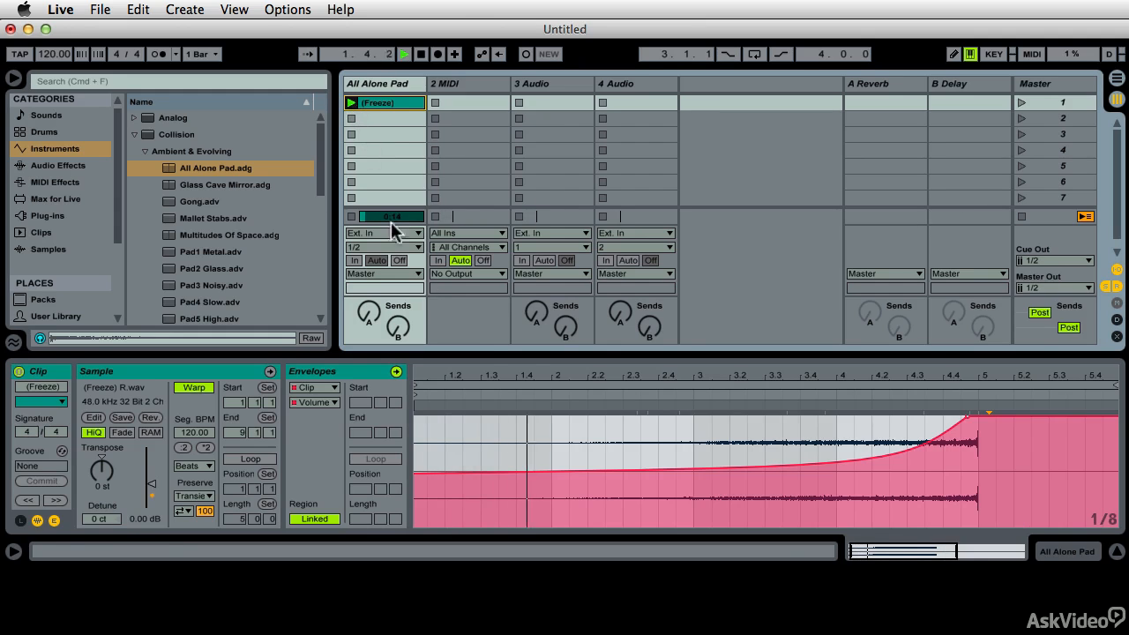
key("space")
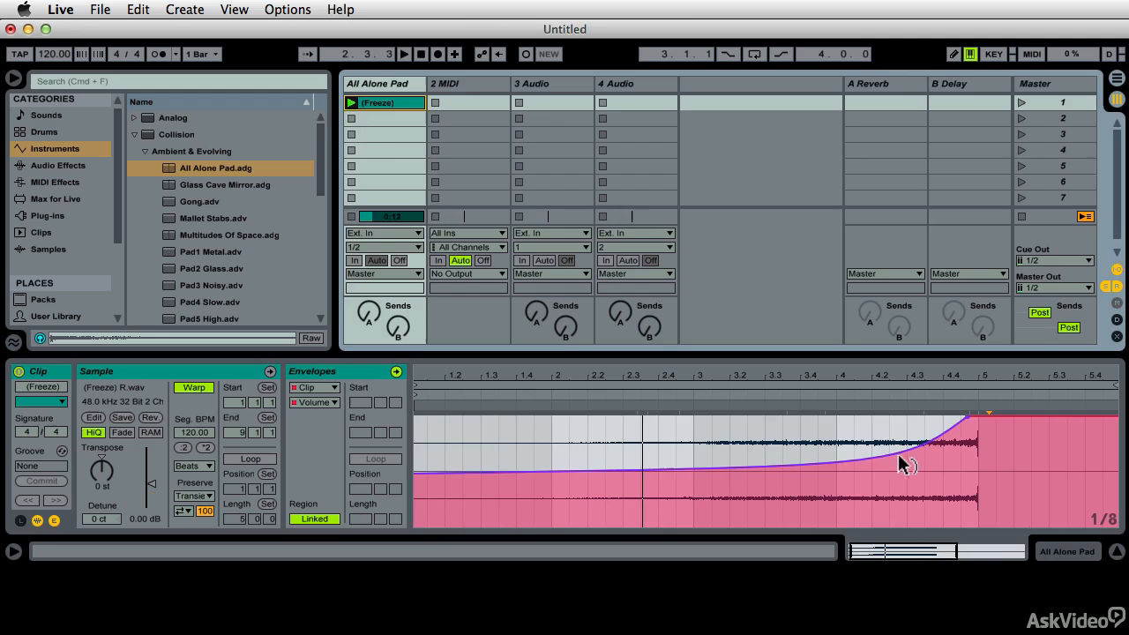
Bend the volume envelope the opposite way so it rises quickly at the start and levels off, and play the clip
left_click_drag(898, 456, 898, 416)
key("space")
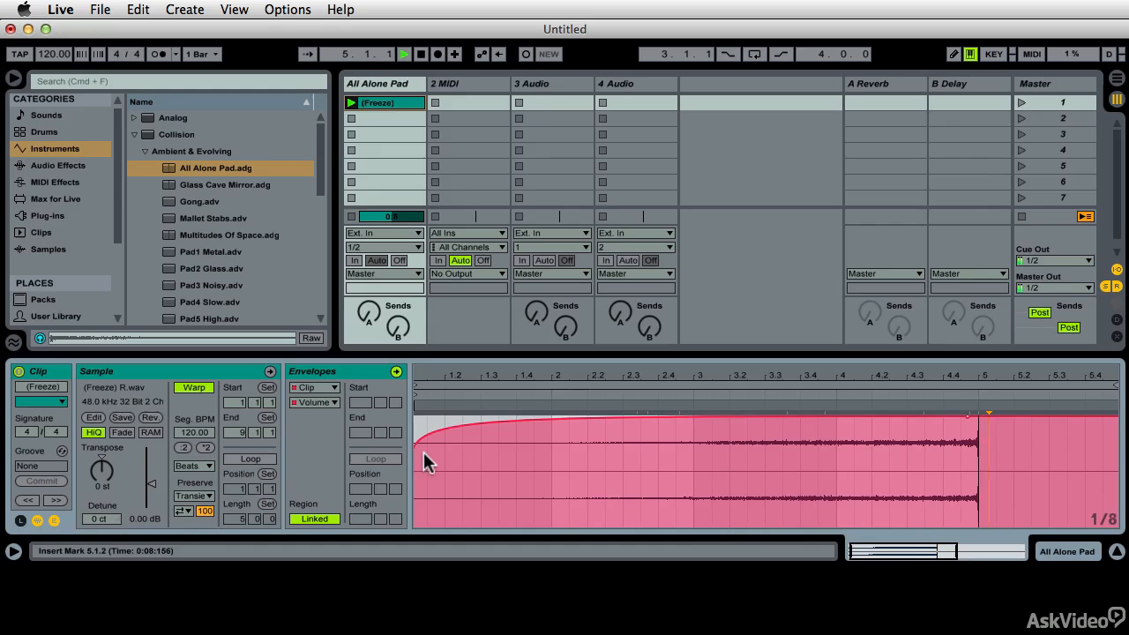
key("space")
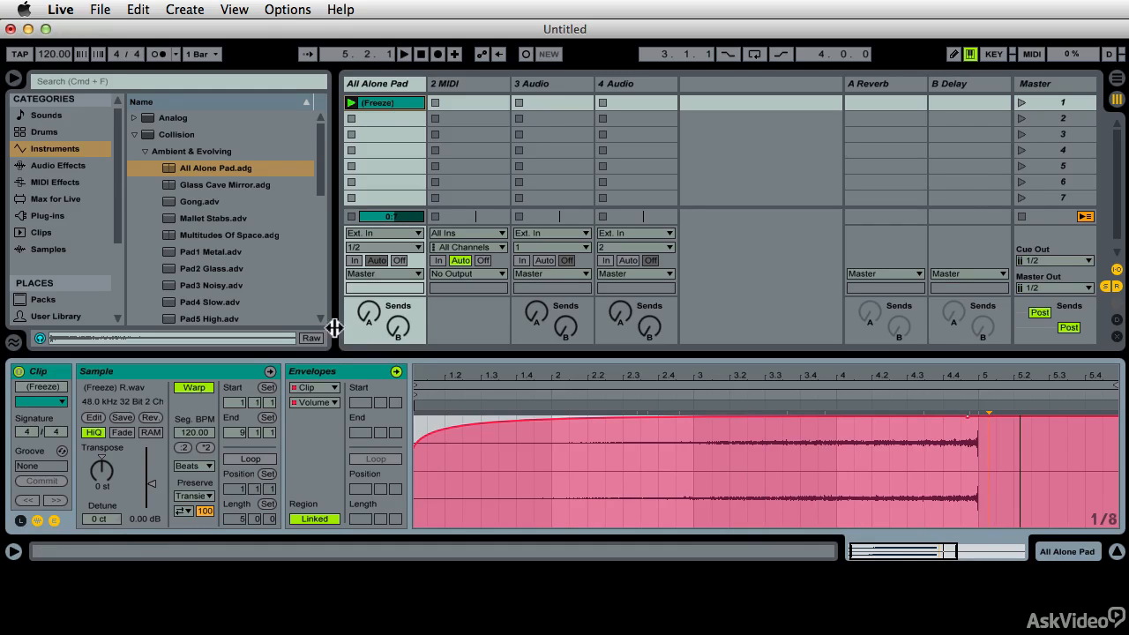
Rename the frozen clip on the All Alone Pad track as "BB Freeze Whoosh"
left_click(380, 102)
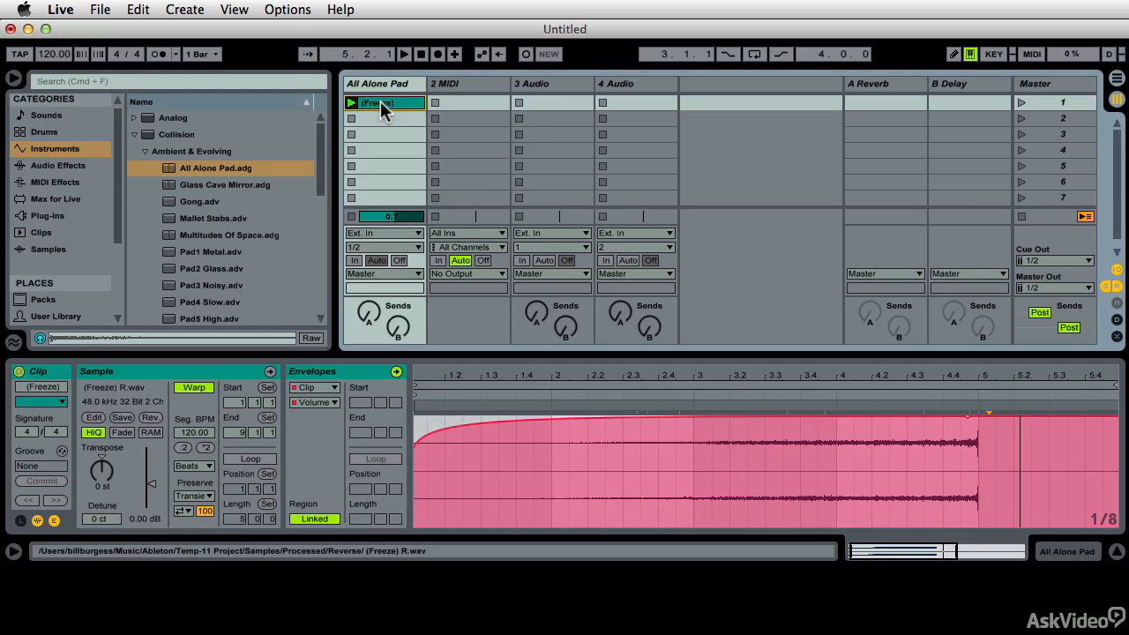
key("super+r")
type("BB")
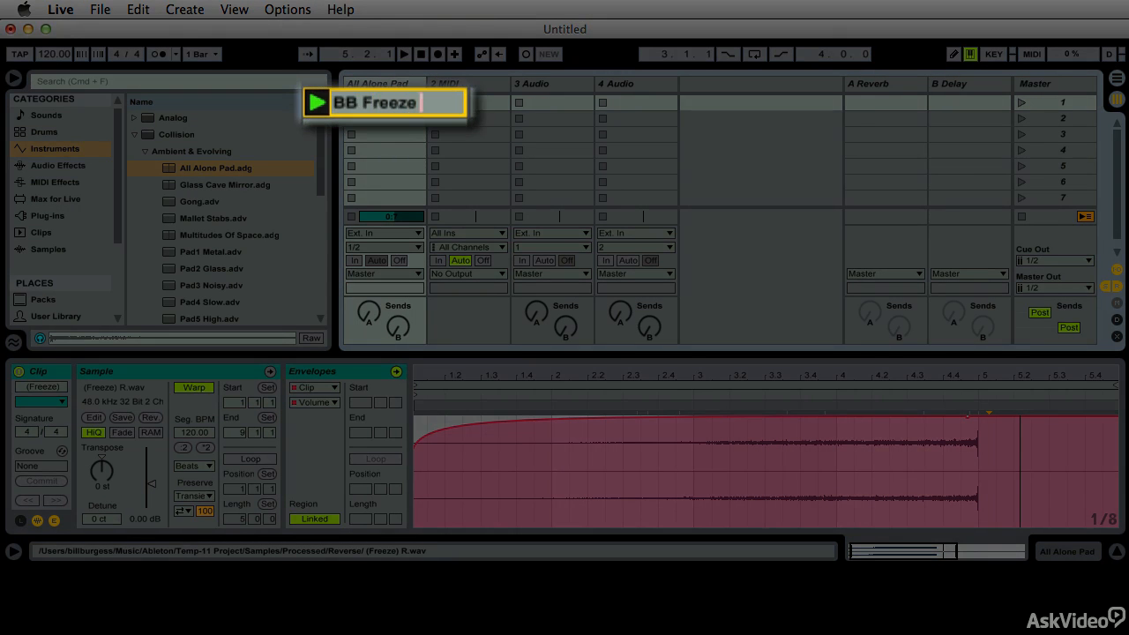
type(" Freeze Whoosh")
key("Return")
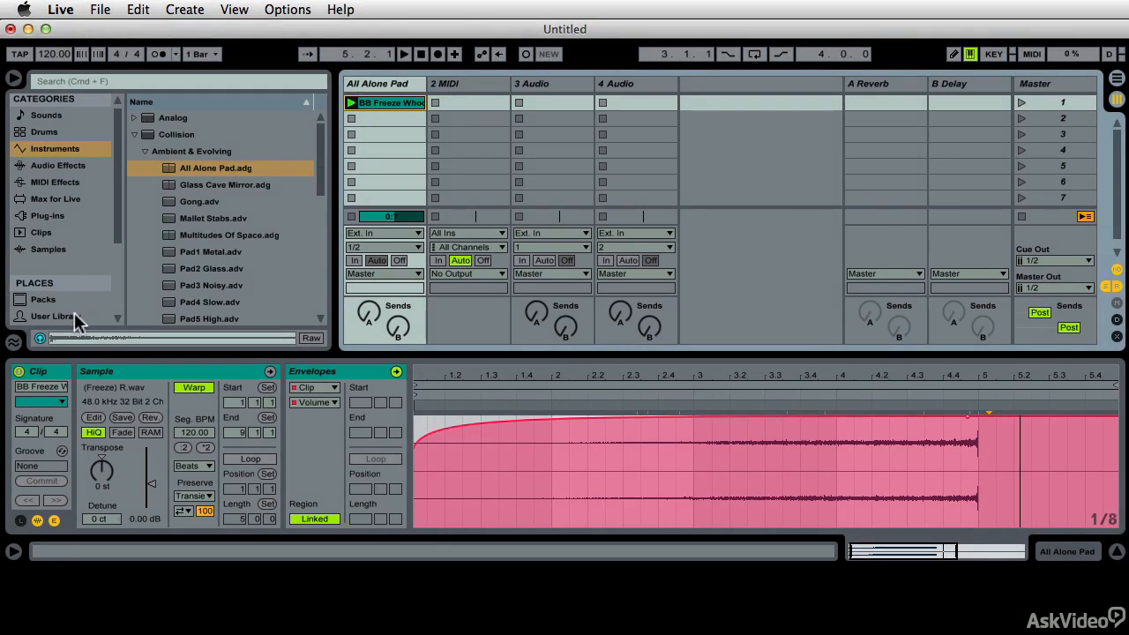
Browse the User Library's Clips folder and expand its ONE SHOTS BB subfolder
left_click(55, 316)
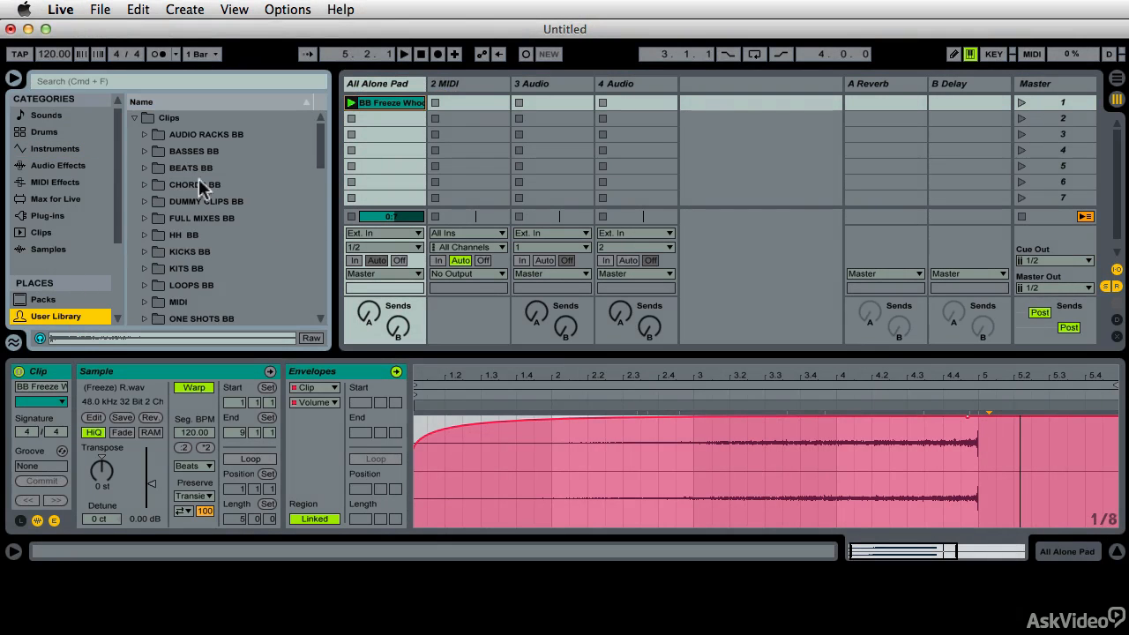
left_click(135, 118)
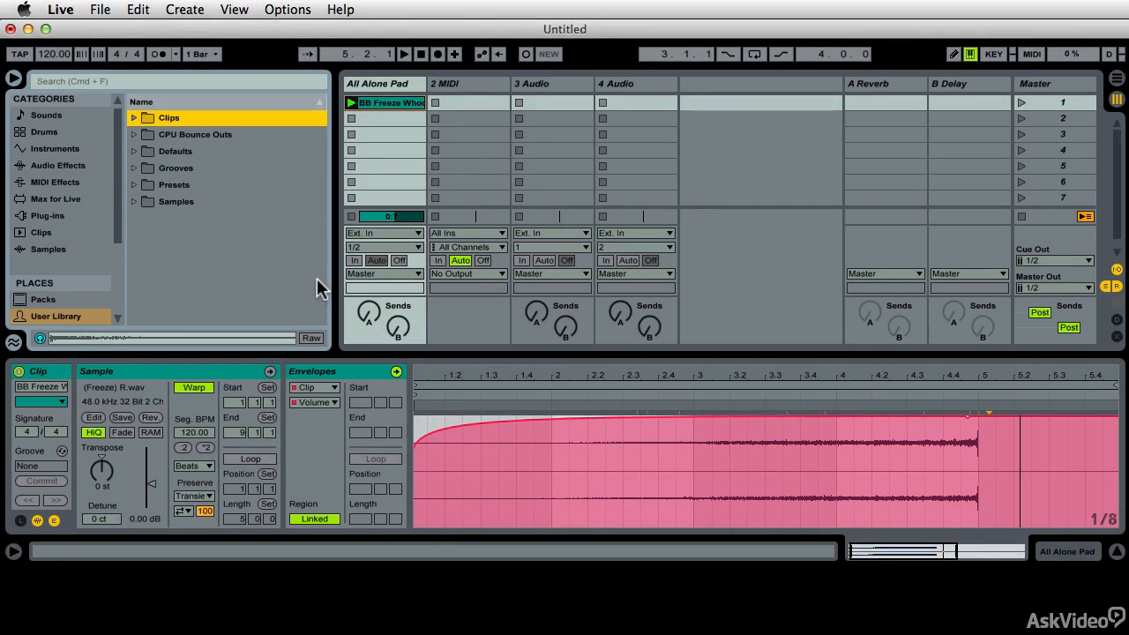
left_click(135, 118)
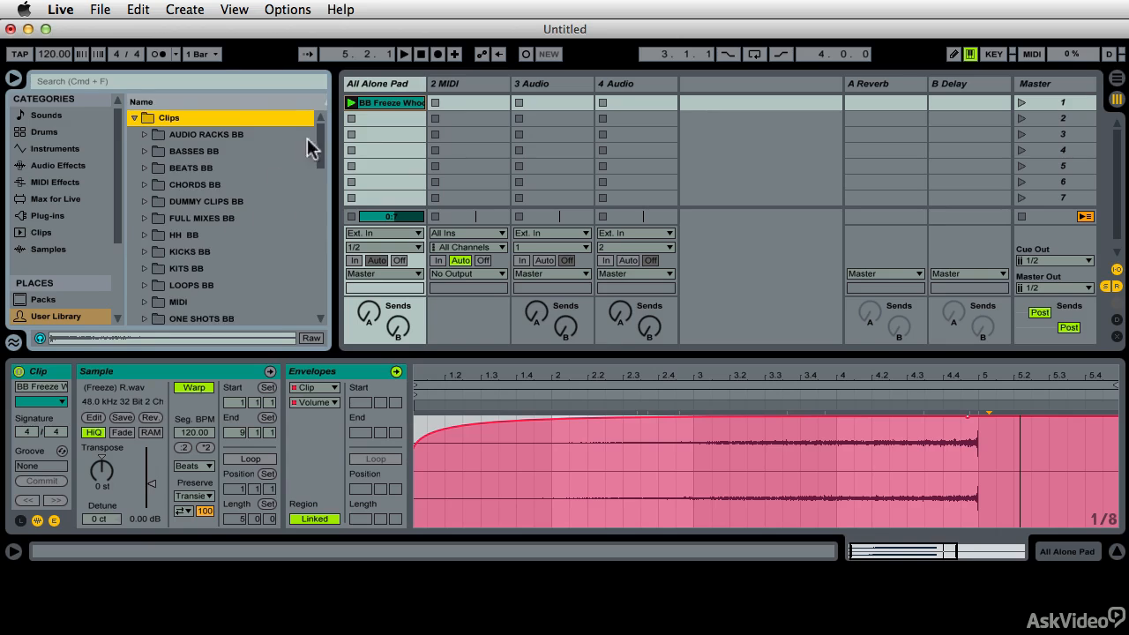
scroll(324, 148, "down", 5)
left_click(173, 272)
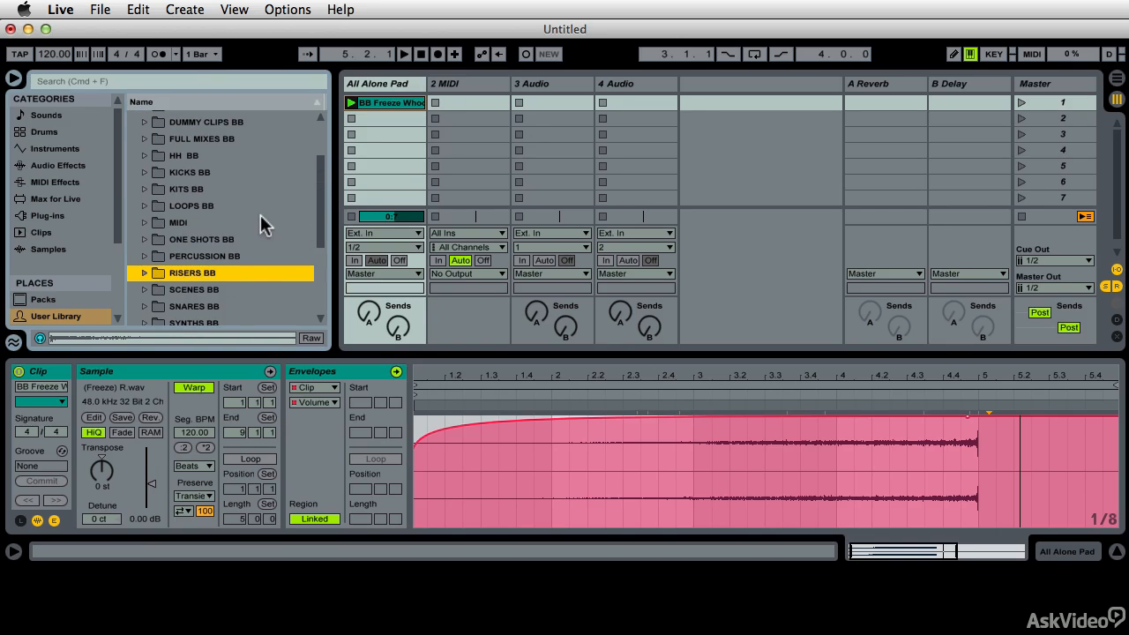
scroll(260, 215, "down", 9)
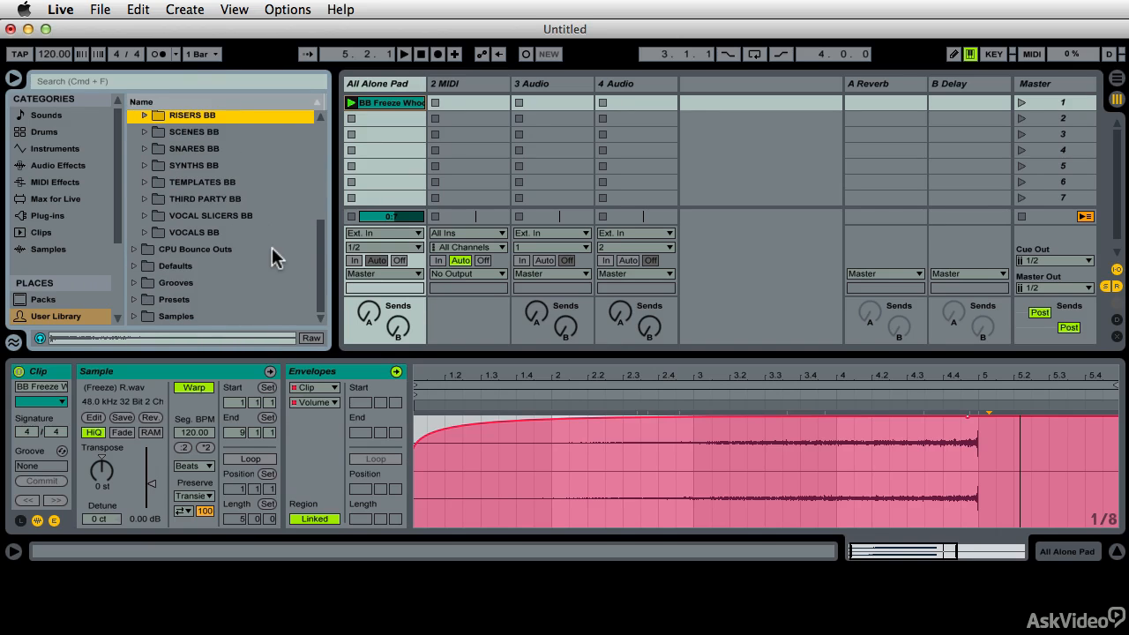
scroll(271, 249, "up", 10)
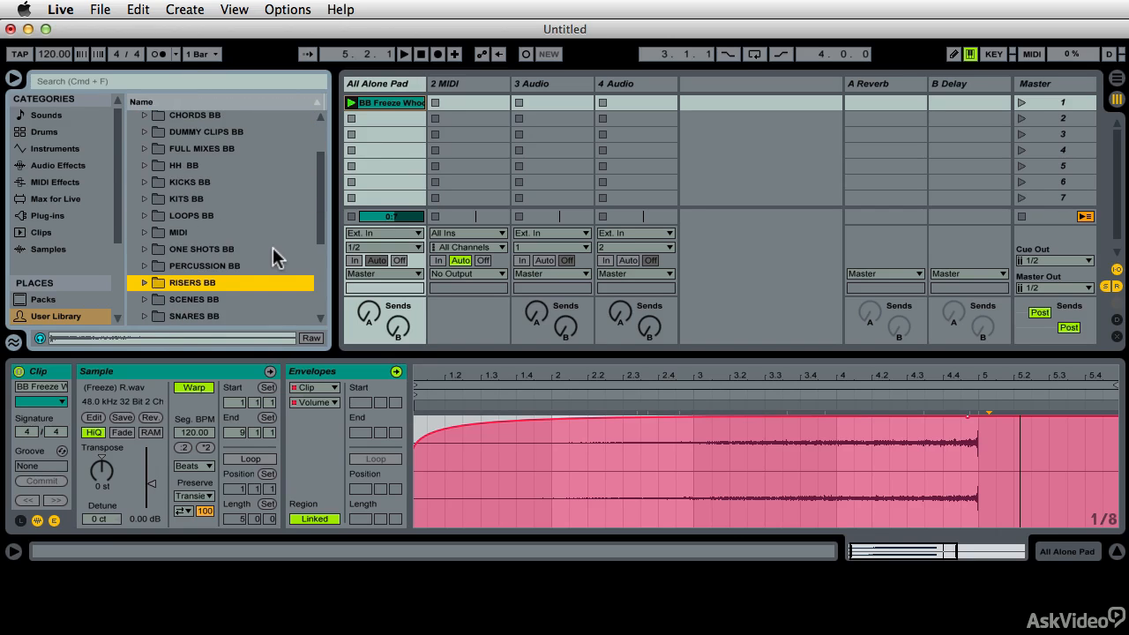
left_click(144, 250)
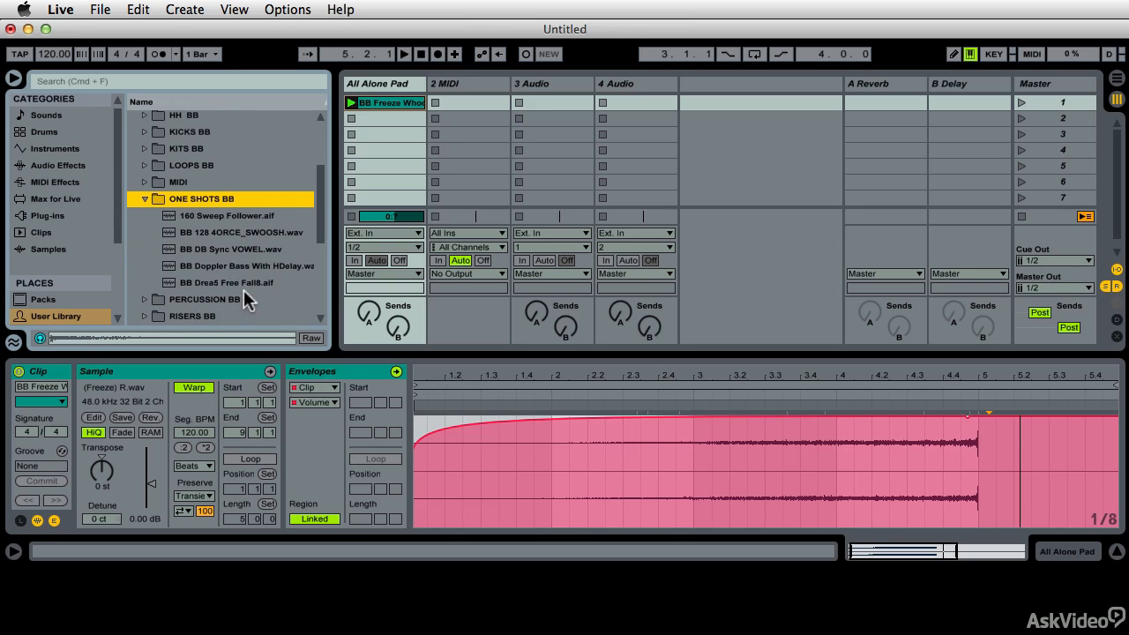
Save the BB Freeze Whoosh clip into the ONE SHOTS BB folder, keeping its name
left_click(374, 102)
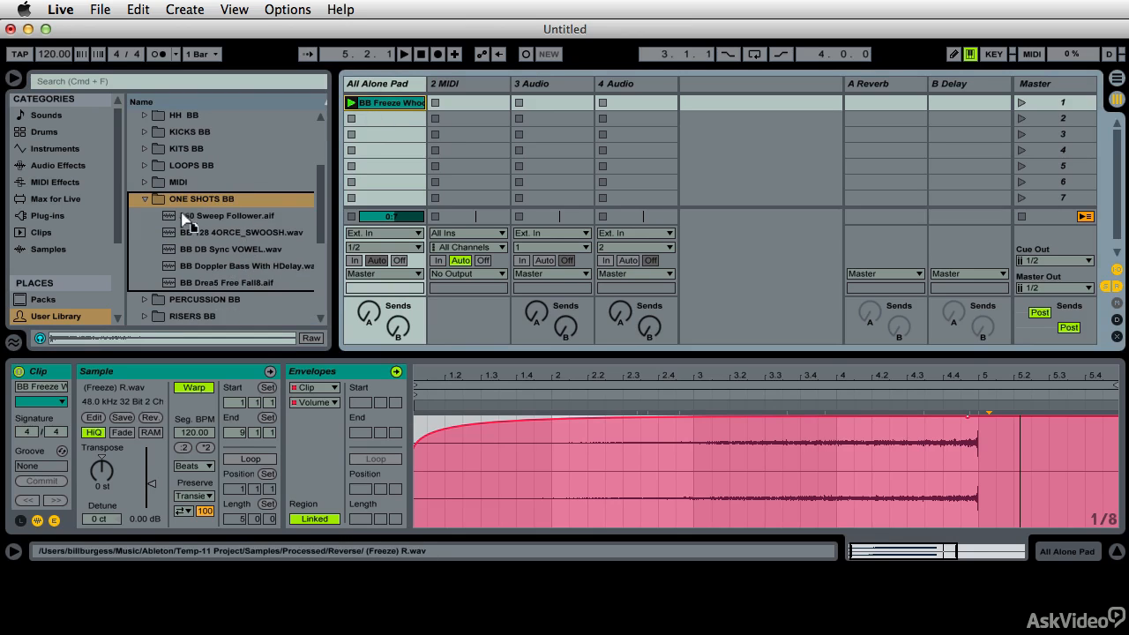
left_click_drag(186, 201, 185, 201)
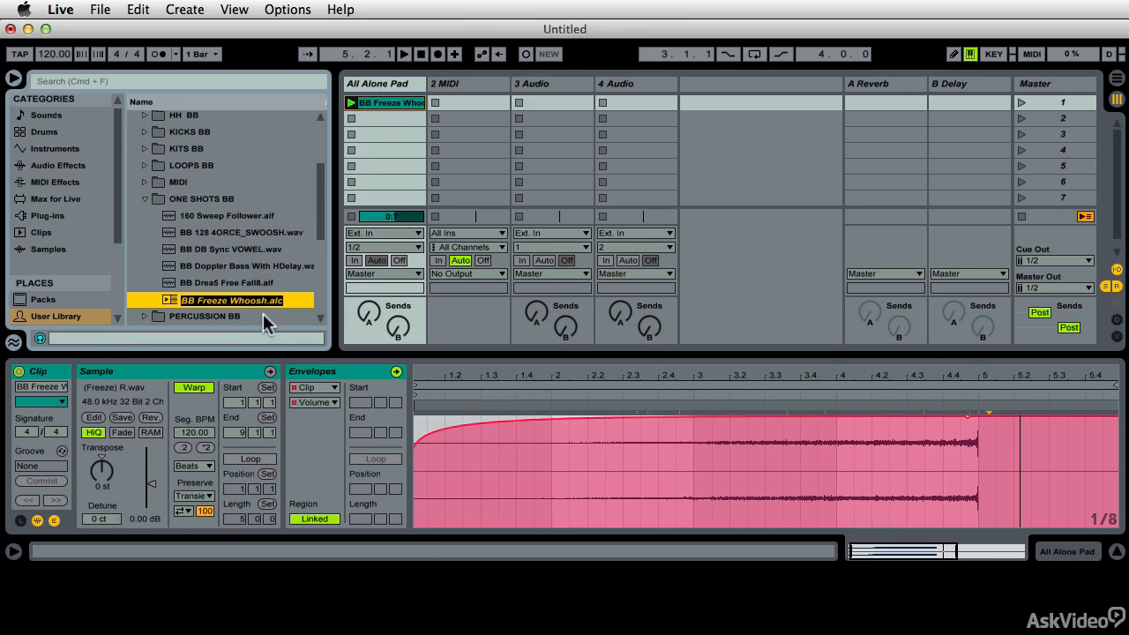
left_click(405, 113)
left_click(144, 254)
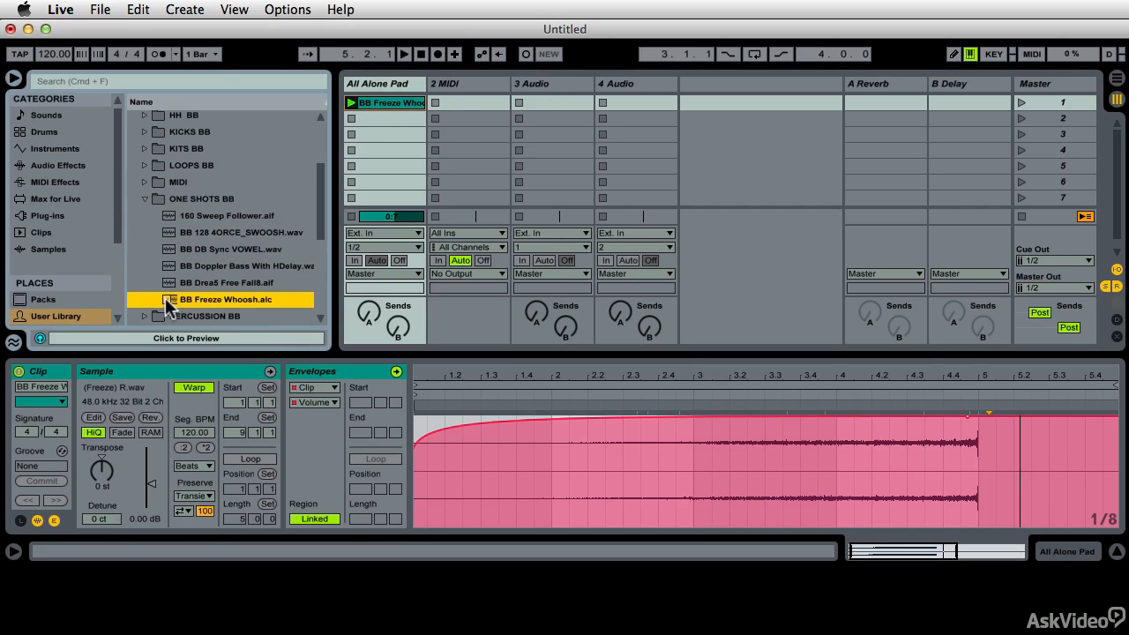
Load the saved BB Freeze Whoosh clip into the second slot of the 3 Audio track and play it
left_click_drag(170, 305, 519, 116)
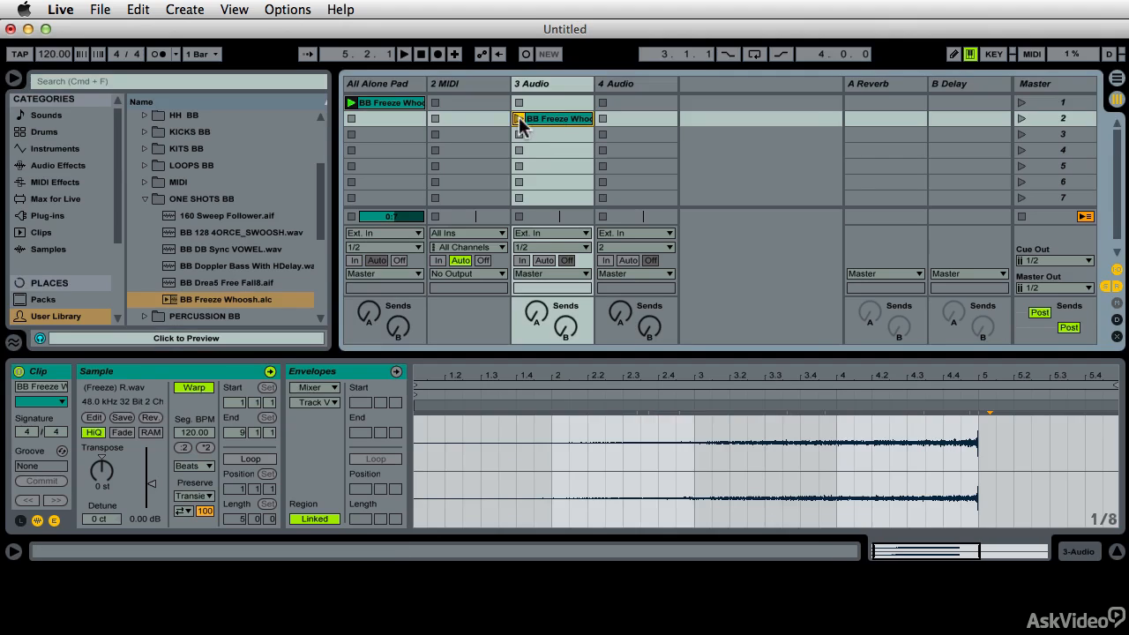
left_click(519, 118)
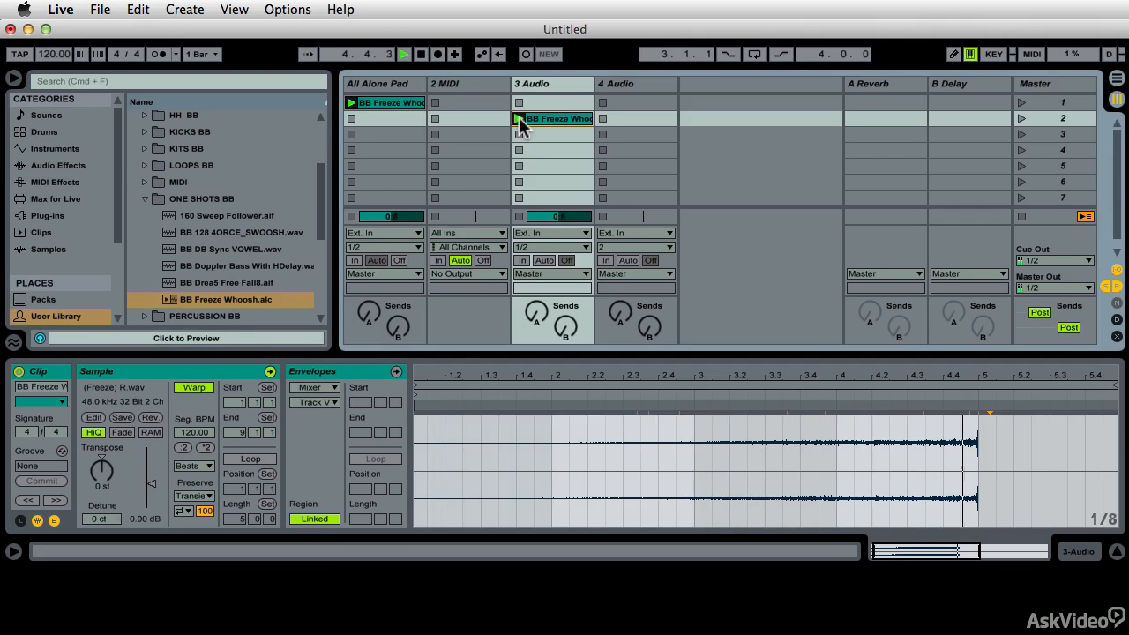
key("space")
Collapse the ONE SHOTS BB folder and search the User Library for "snare"
left_click(147, 196)
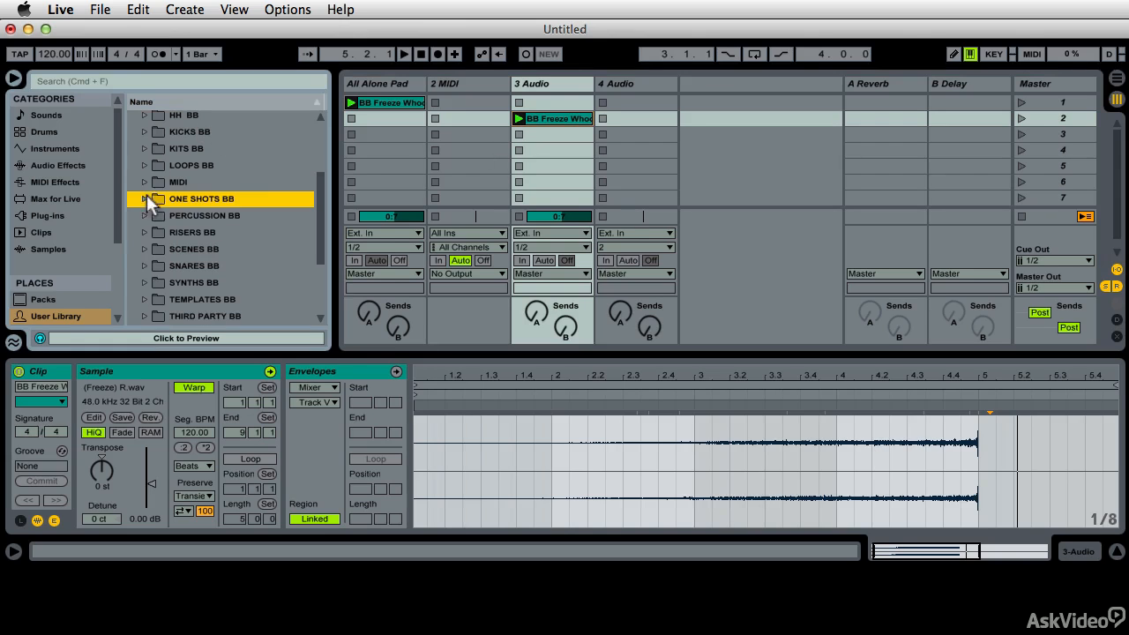
left_click(78, 80)
type("snare")
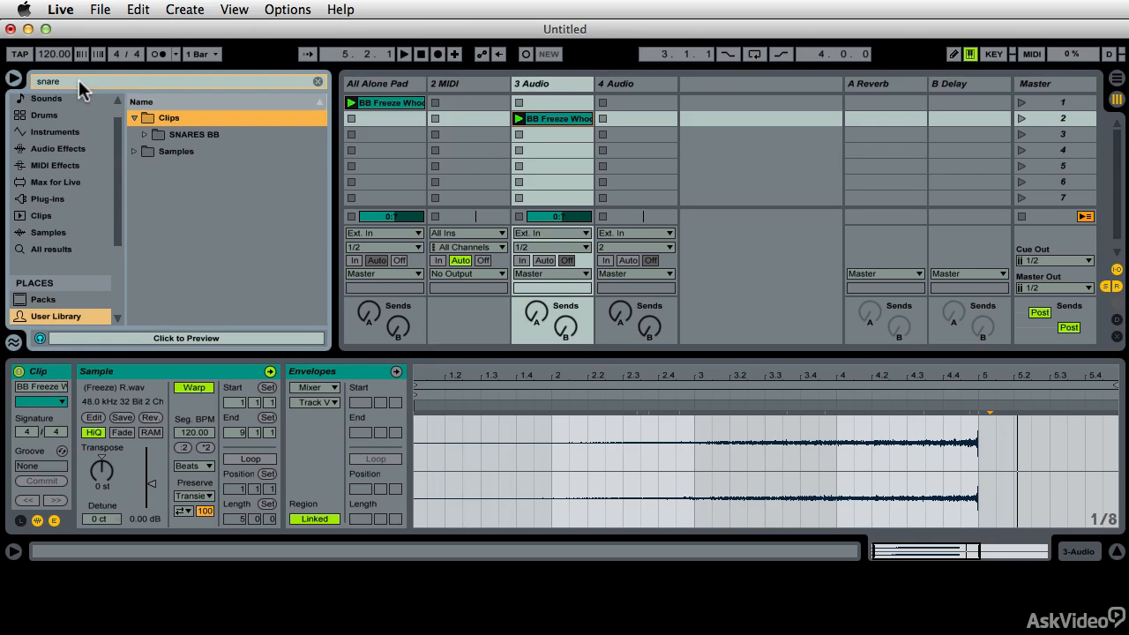
Browse the "snare" search results in the Drums, Sounds and Clips categories and audition several snare clips
left_click(50, 111)
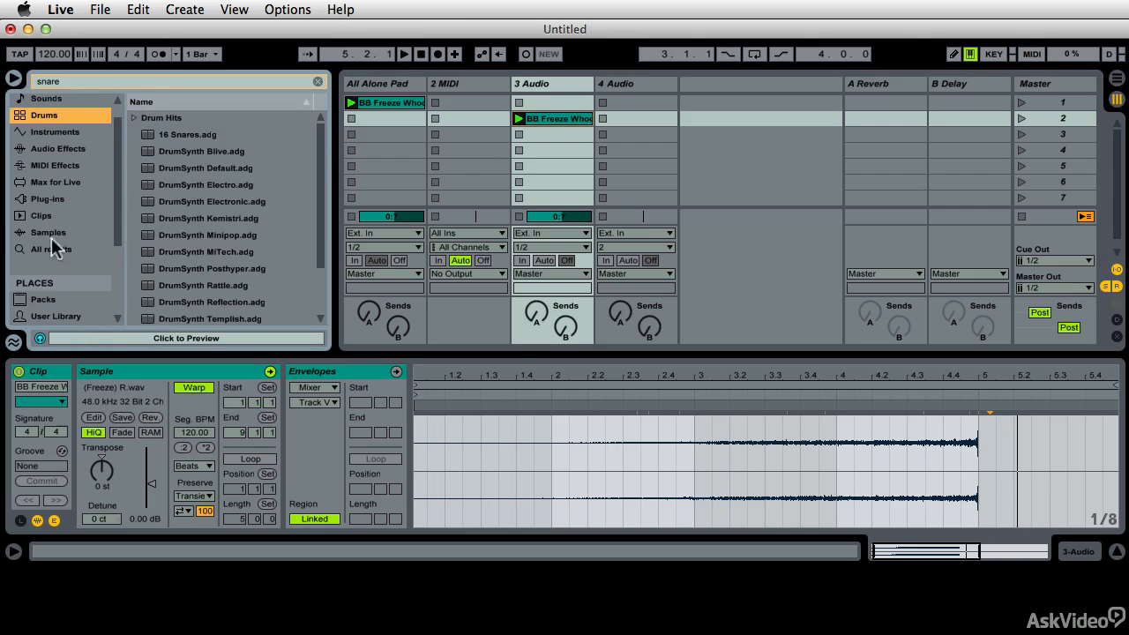
left_click(53, 100)
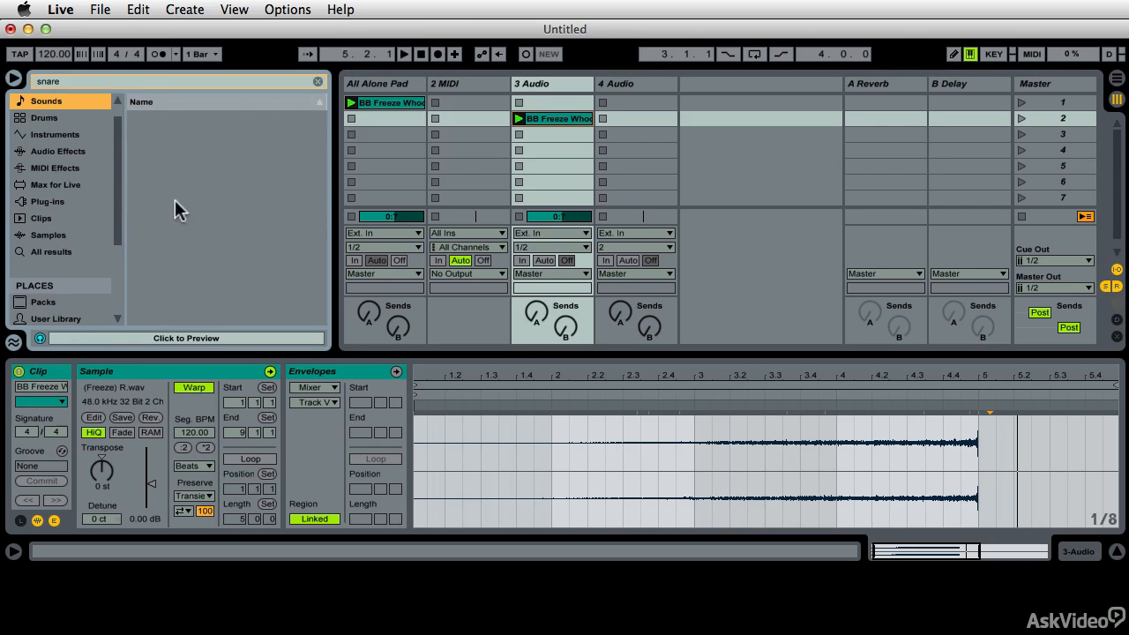
left_click(59, 213)
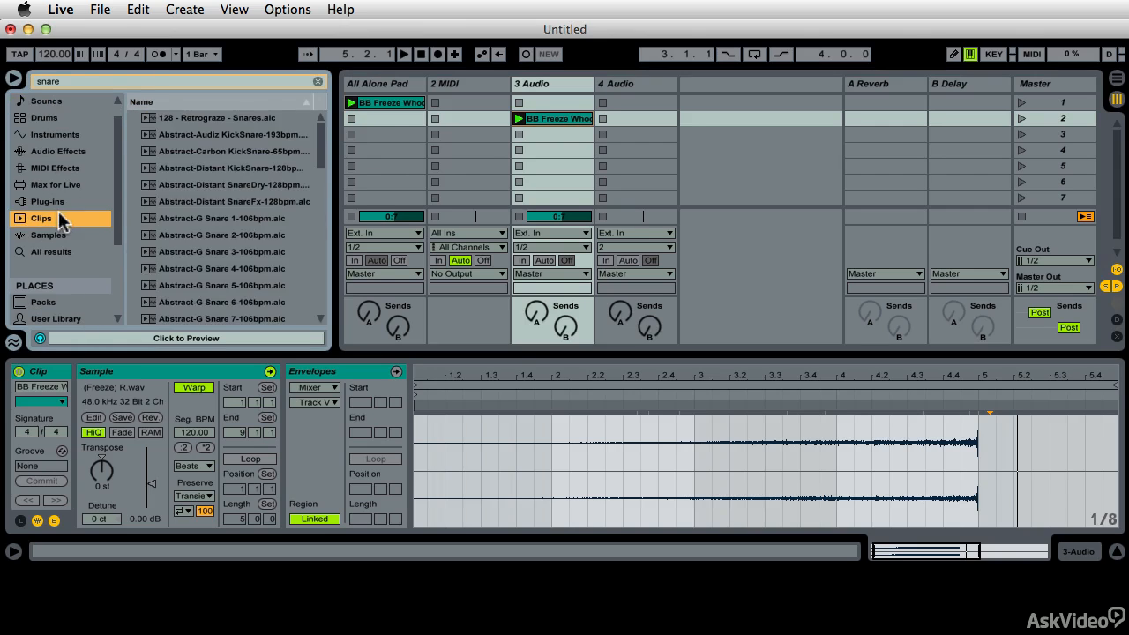
scroll(199, 238, "down", 10)
left_click(208, 221)
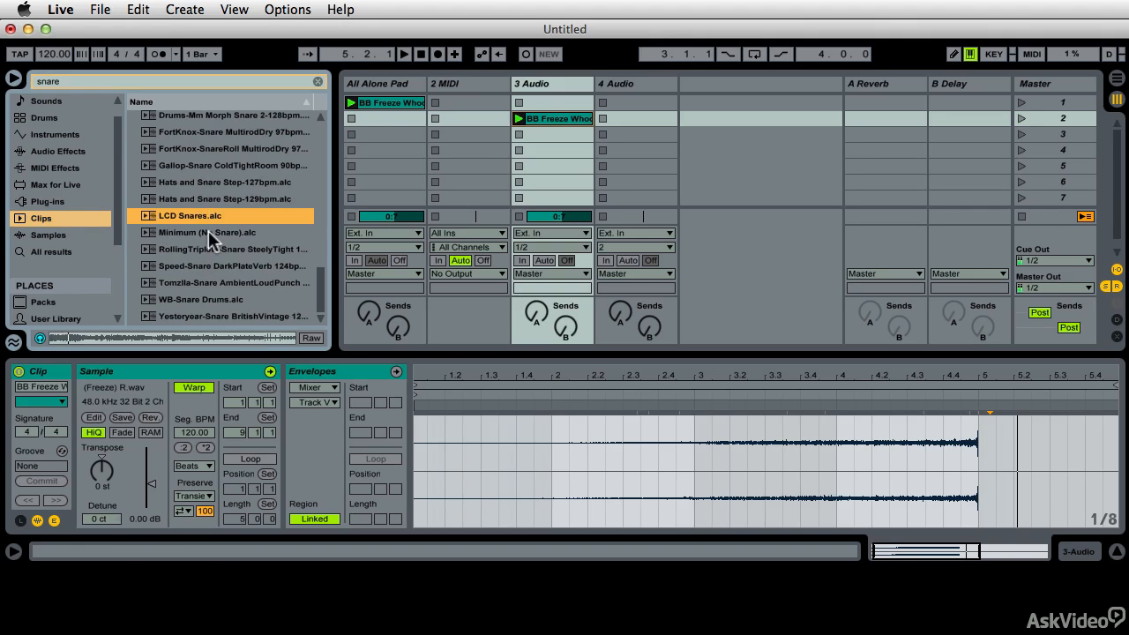
left_click(202, 265)
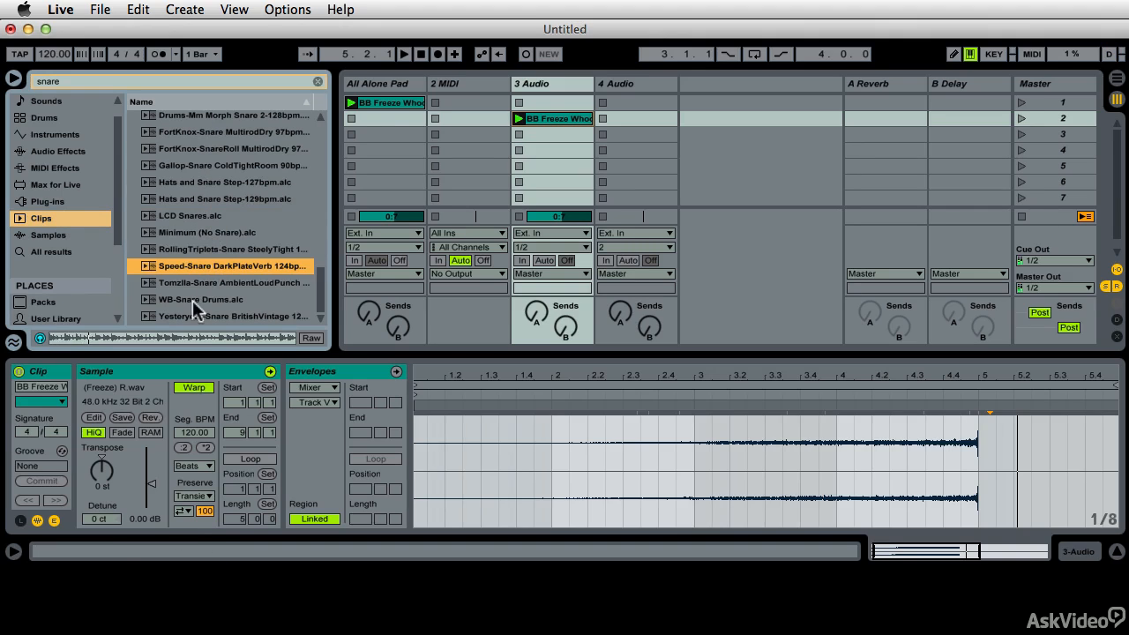
left_click(198, 301)
left_click(195, 311)
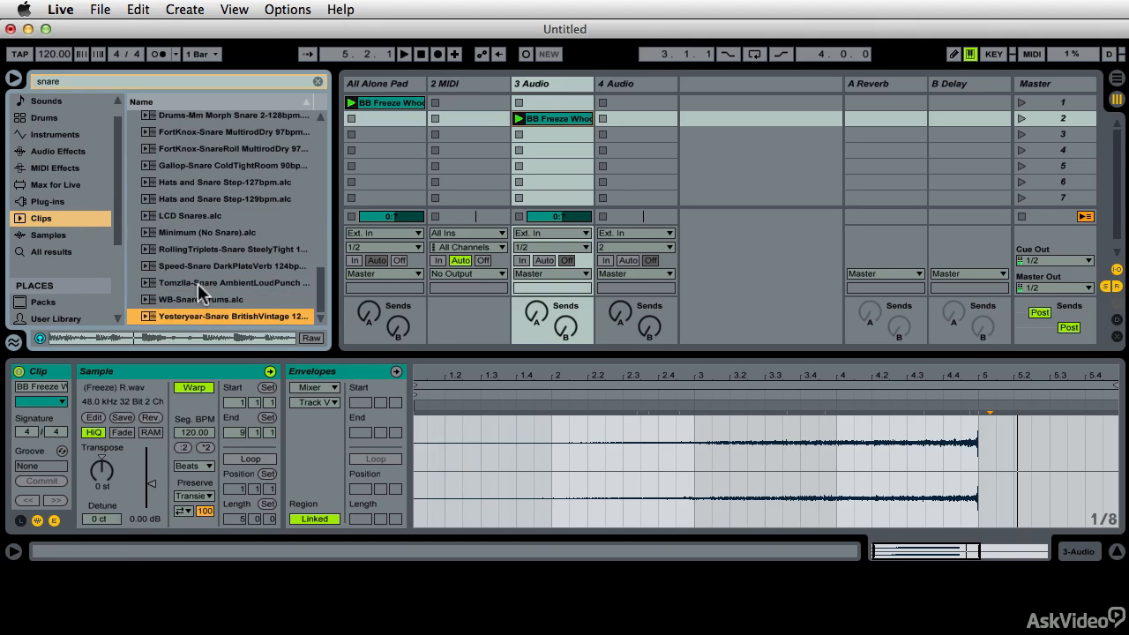
Audition the Abstract-Audiz KickSnare-193bpm clip and load it into the second slot of the 4 Audio track
scroll(198, 283, "up", 15)
left_click(208, 137)
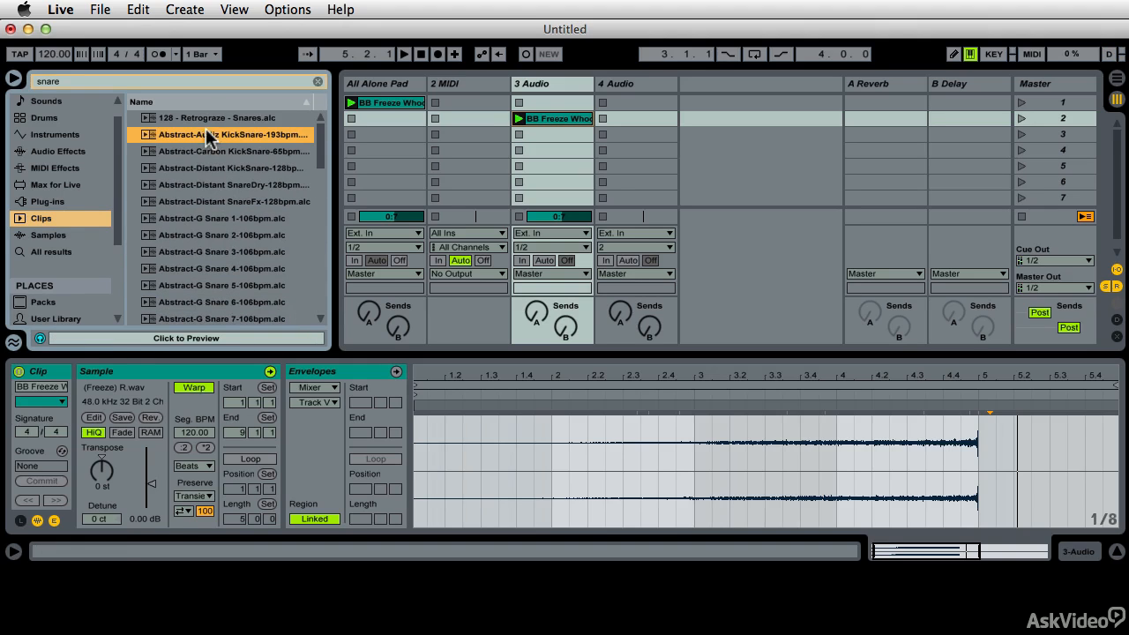
left_click(115, 339)
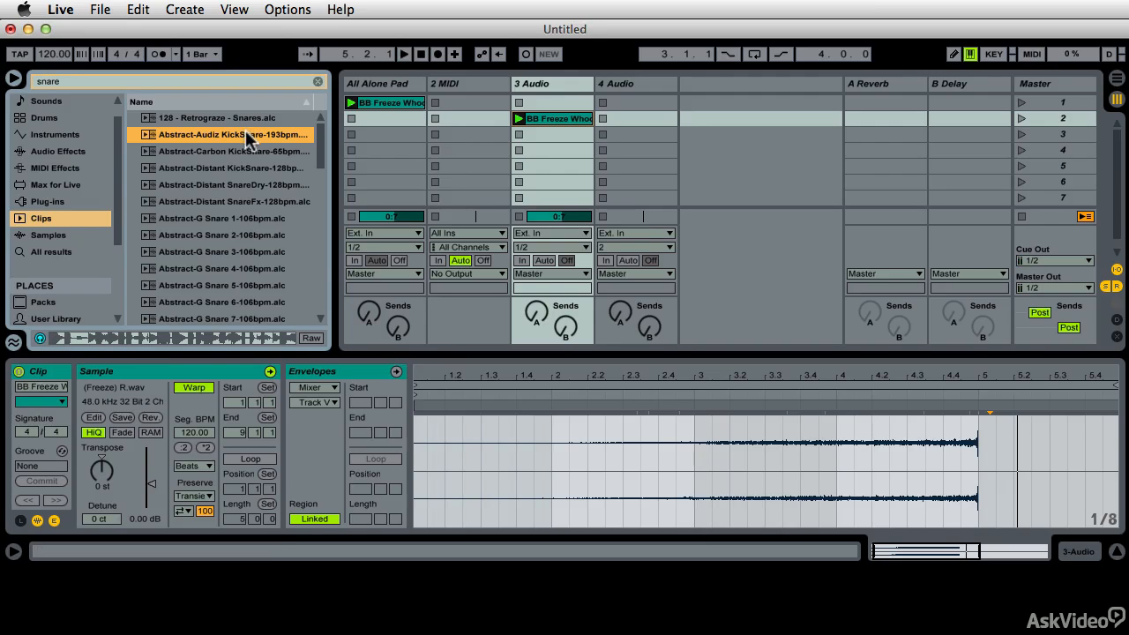
left_click_drag(609, 84, 620, 117)
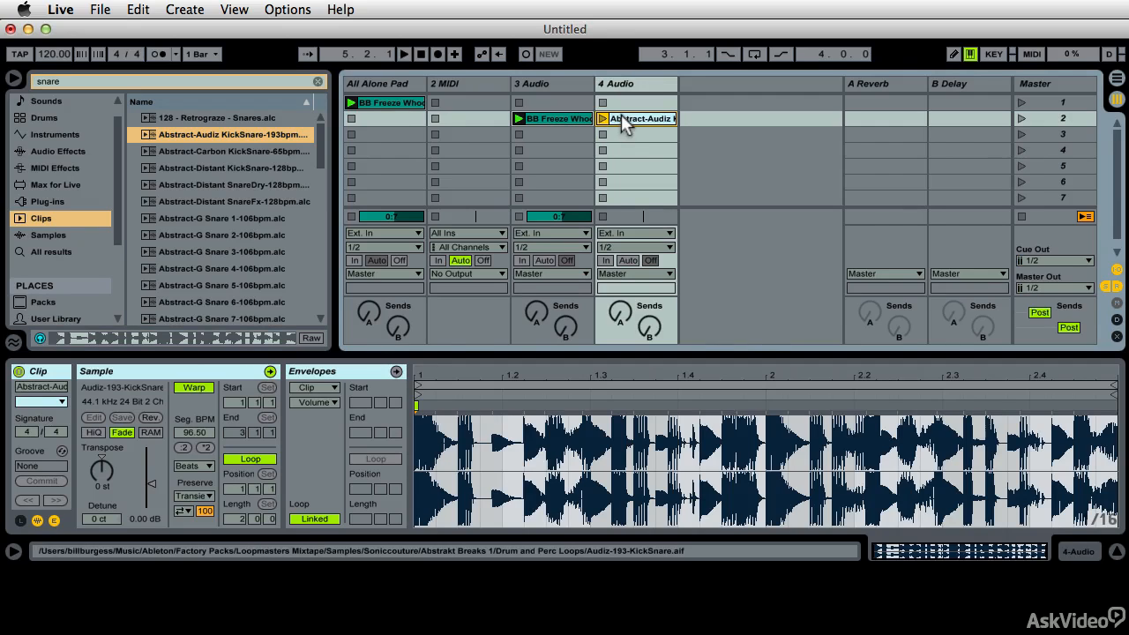
Place the KickSnare clip at the start of the All Alone Pad track in the Arrangement and return playback to the Arrangement
key("Tab")
left_click_drag(623, 118, 346, 174)
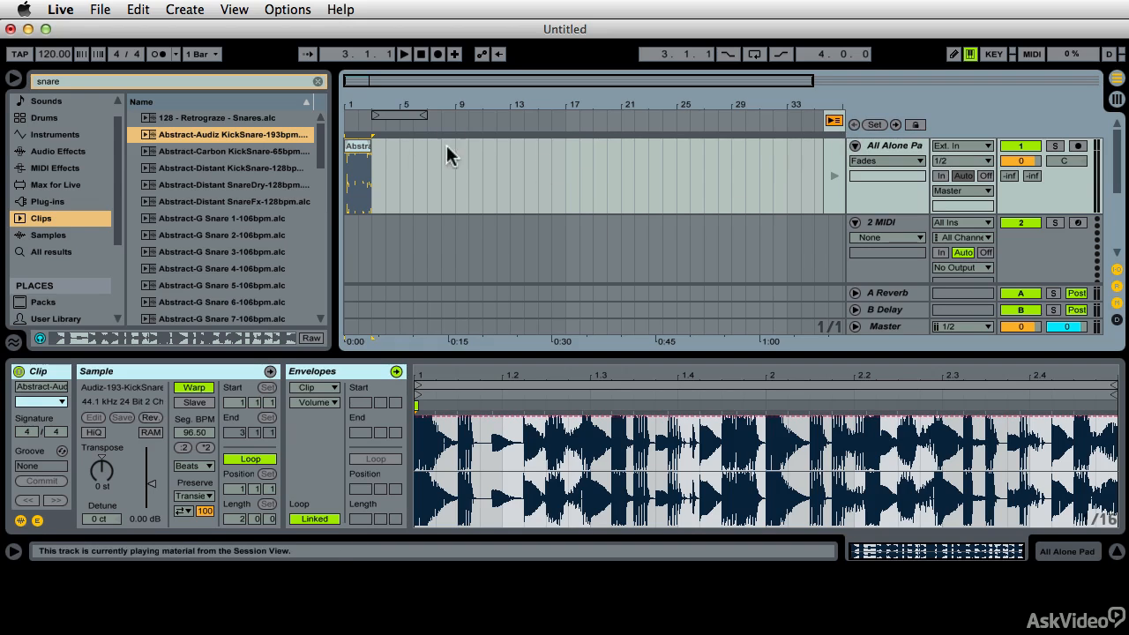
left_click(832, 121)
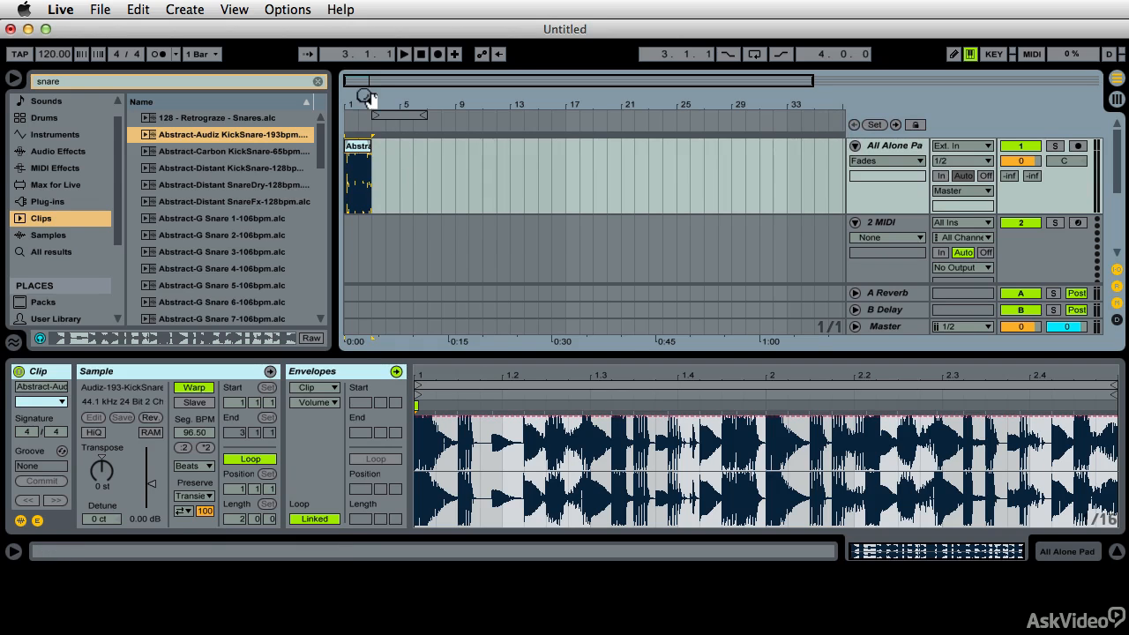
Shorten the KickSnare clip so that it ends at 1.2.2
left_click_drag(367, 98, 459, 170)
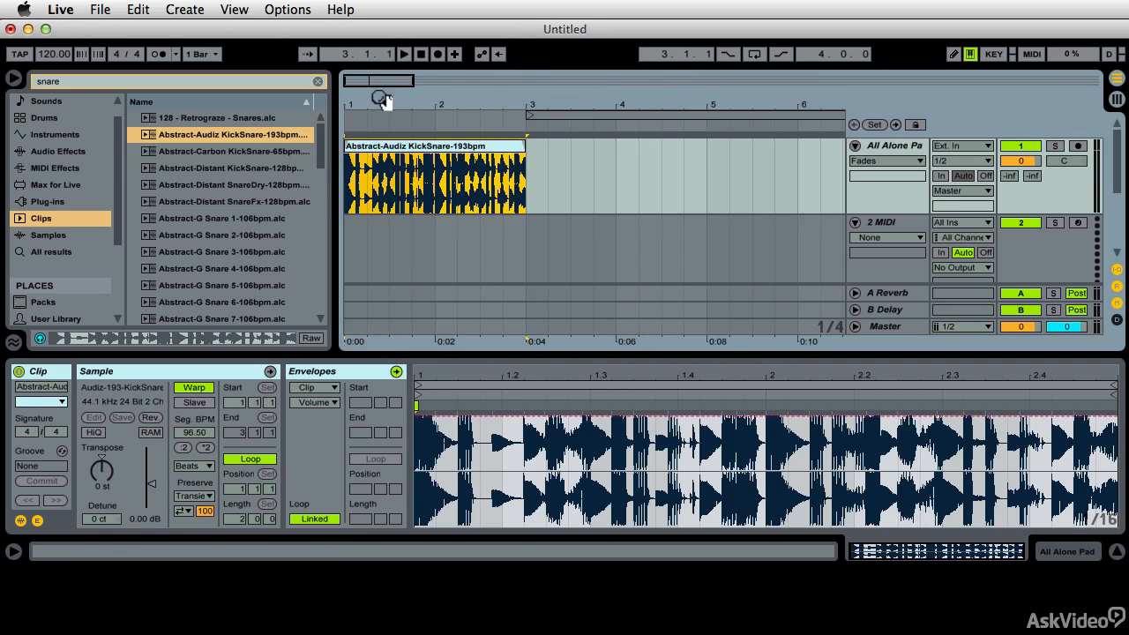
left_click_drag(381, 99, 383, 132)
left_click_drag(728, 210, 380, 207)
scroll(355, 156, "left", 2)
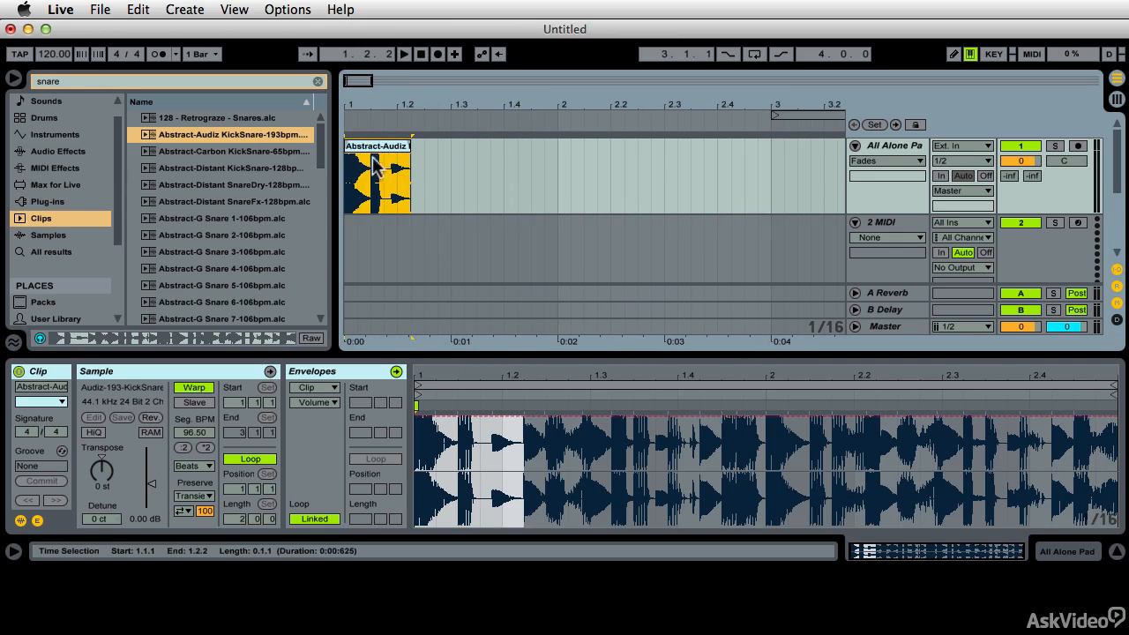
Turn the grid off and trim the KickSnare clip's start to just past 1.1.4
left_click_drag(346, 147, 385, 148)
left_click_drag(403, 105, 405, 163)
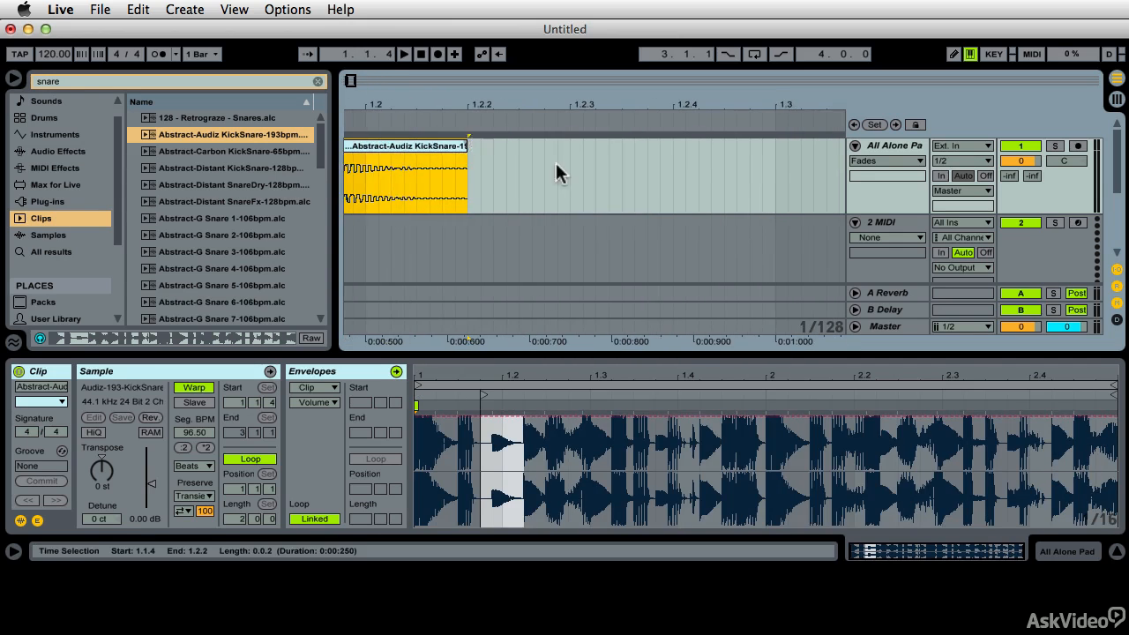
scroll(558, 166, "left", 5)
right_click(558, 166)
left_click(583, 313)
left_click_drag(653, 148, 708, 151)
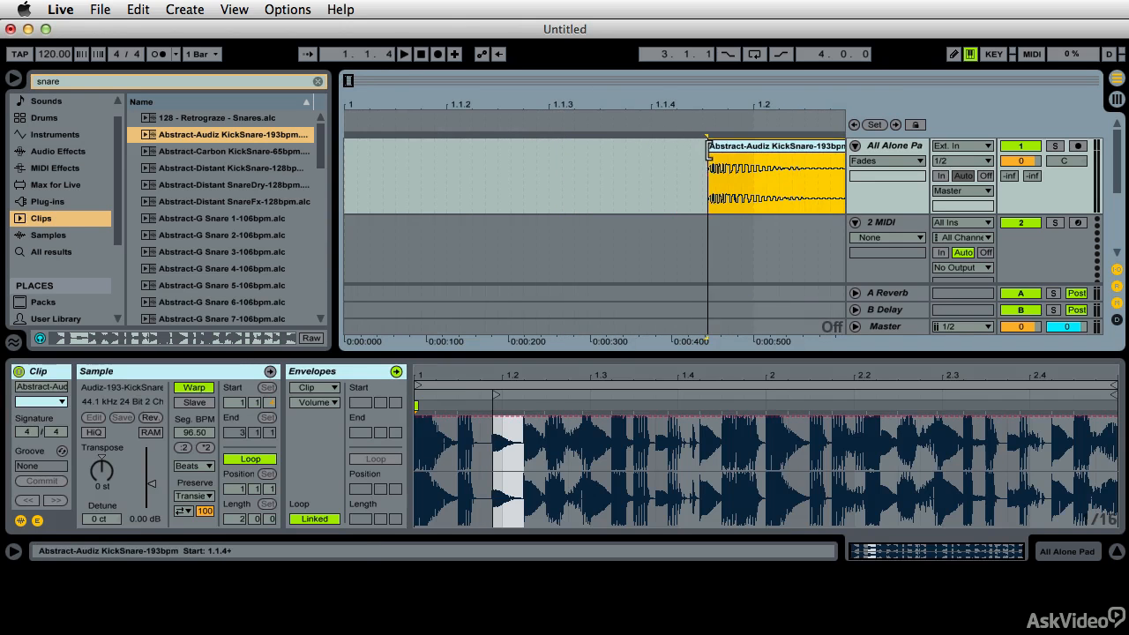
Extend the KickSnare clip's end to about 1.4.3 and trim its start to just past 1.2.2
left_click_drag(685, 100, 686, 48)
left_click_drag(423, 147, 571, 150)
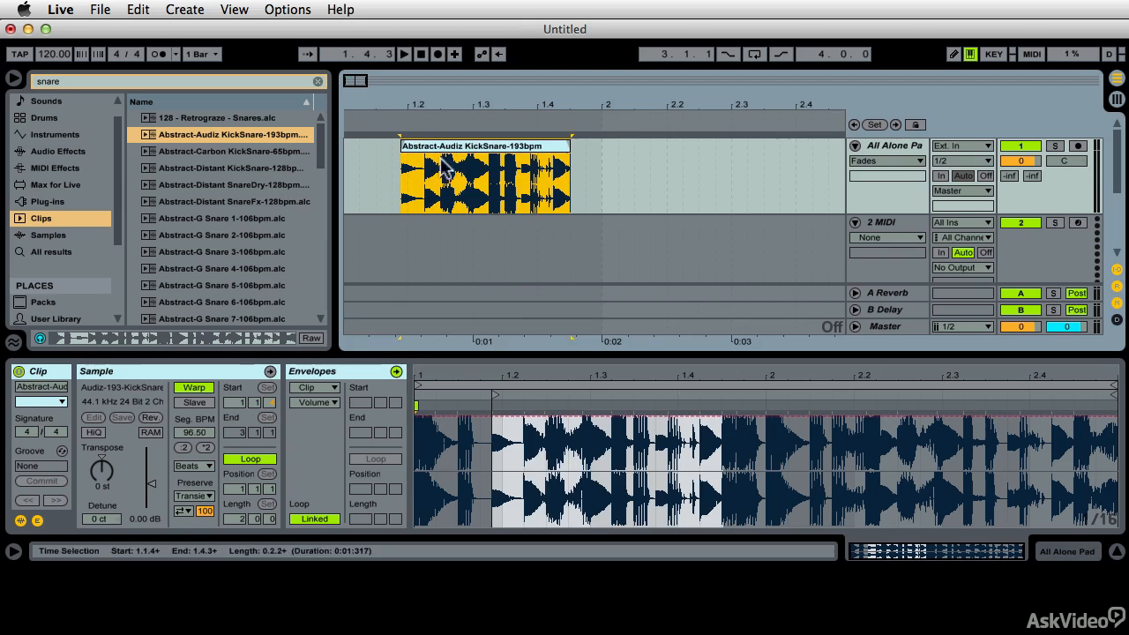
left_click_drag(402, 167, 424, 168)
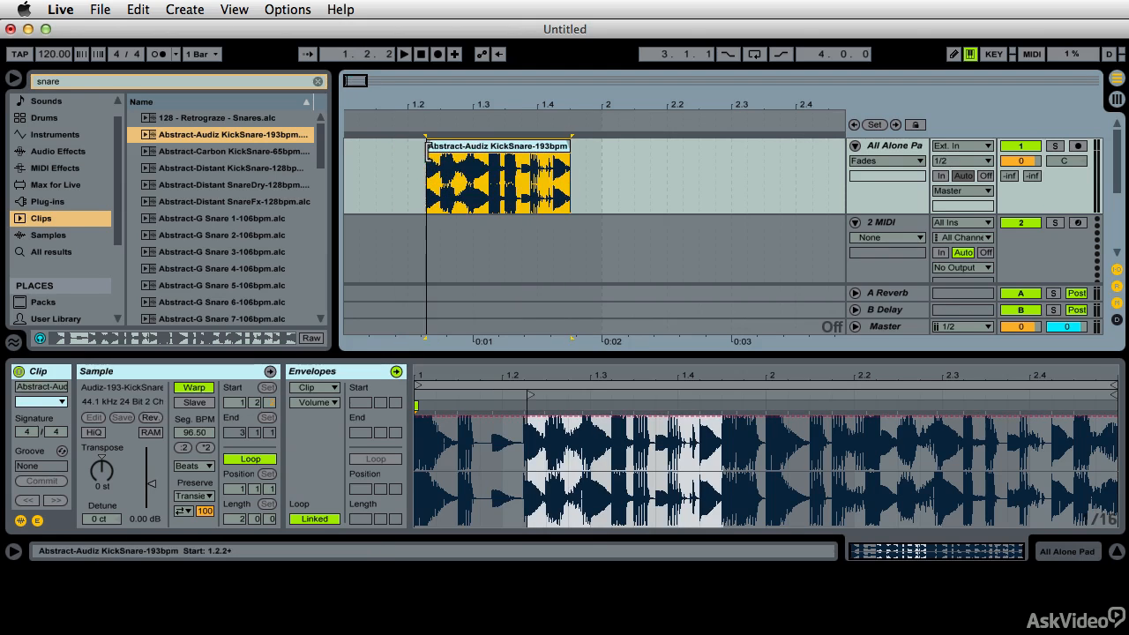
Trim both ends of the KickSnare clip down to a single short hit and move it to the start of the track
mouse_move(570, 147)
left_mouse_down()
mouse_move(441, 145)
mouse_move(415, 134)
mouse_move(558, 147)
left_mouse_up()
left_click(423, 125)
left_click_drag(425, 146, 442, 144)
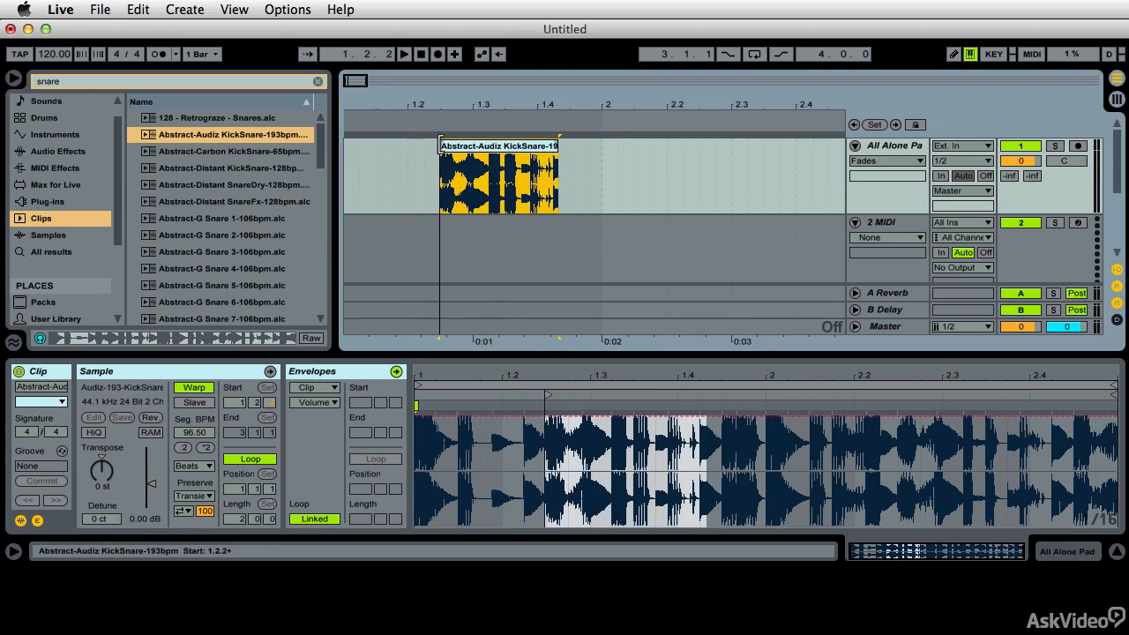
left_click_drag(558, 146, 350, 164)
left_click(450, 159)
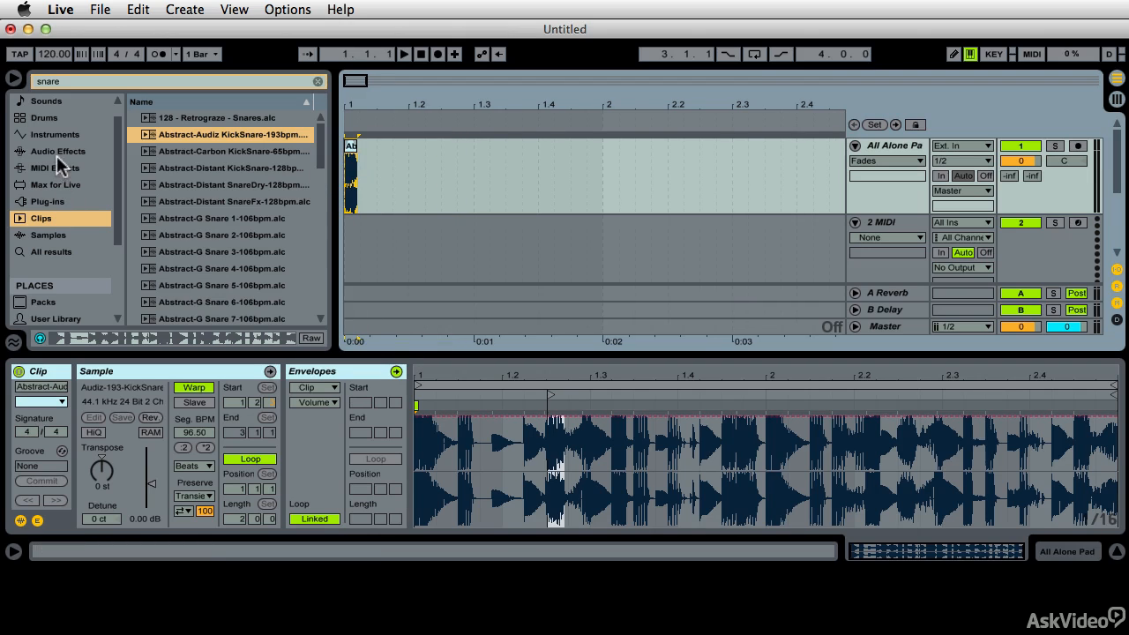
Clear the browser search and add the Reverb audio effect to the All Alone Pad track
left_click(318, 82)
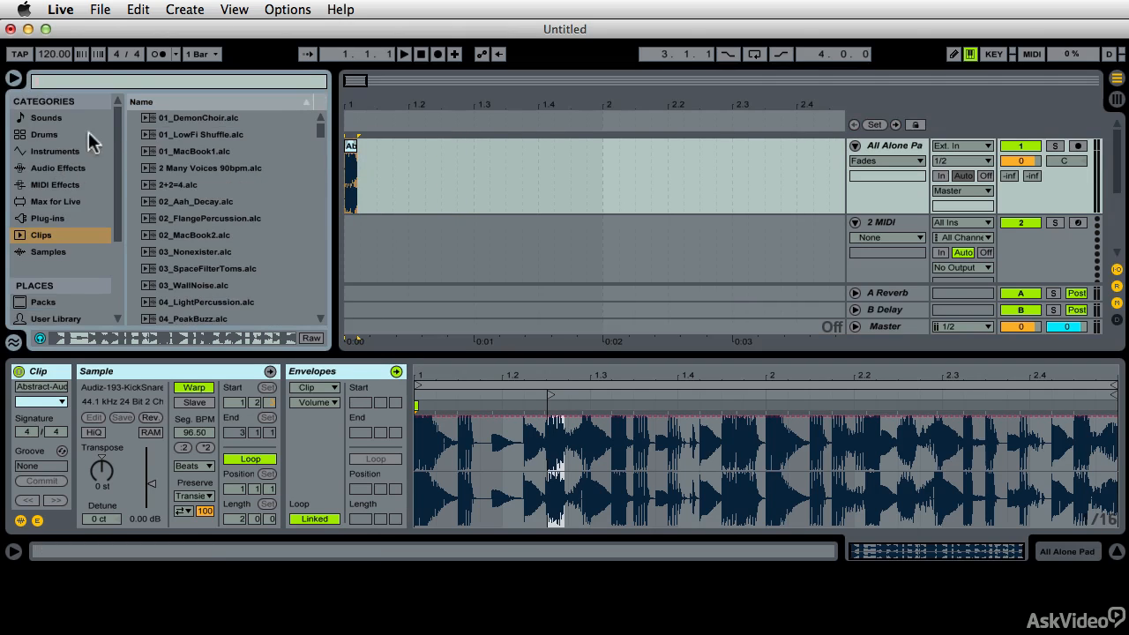
left_click(66, 169)
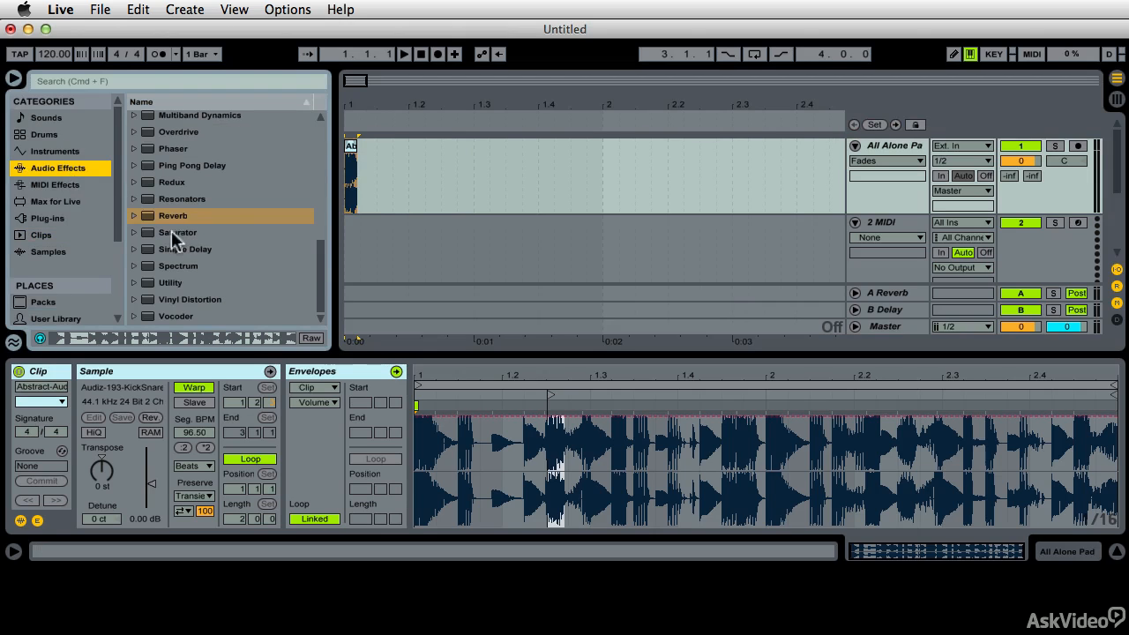
left_click(146, 217)
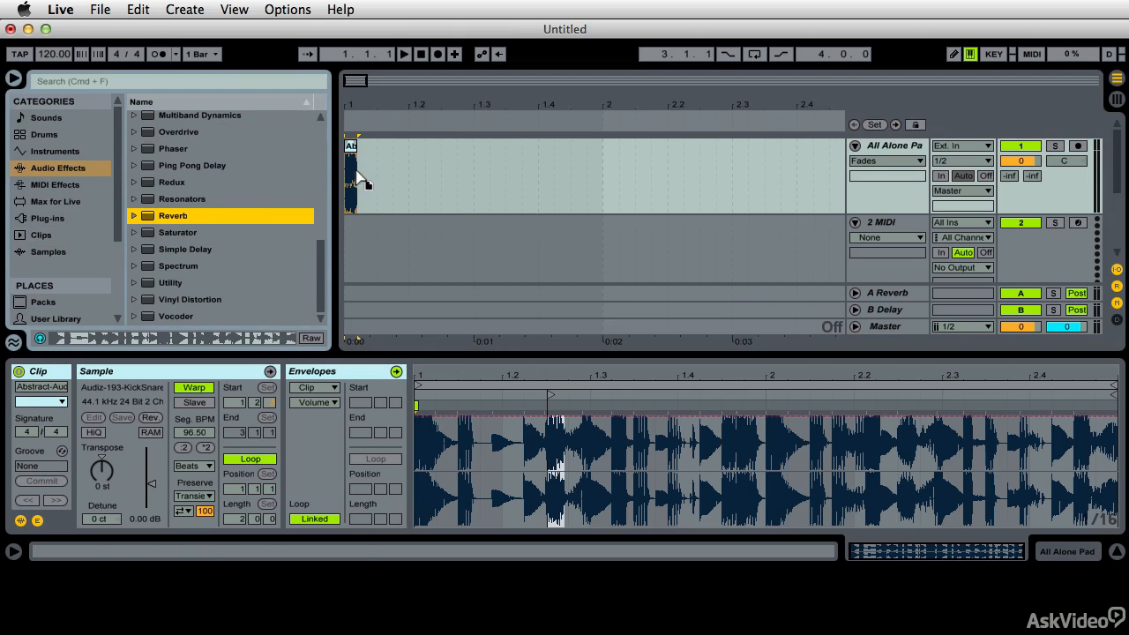
left_click_drag(362, 181, 359, 175)
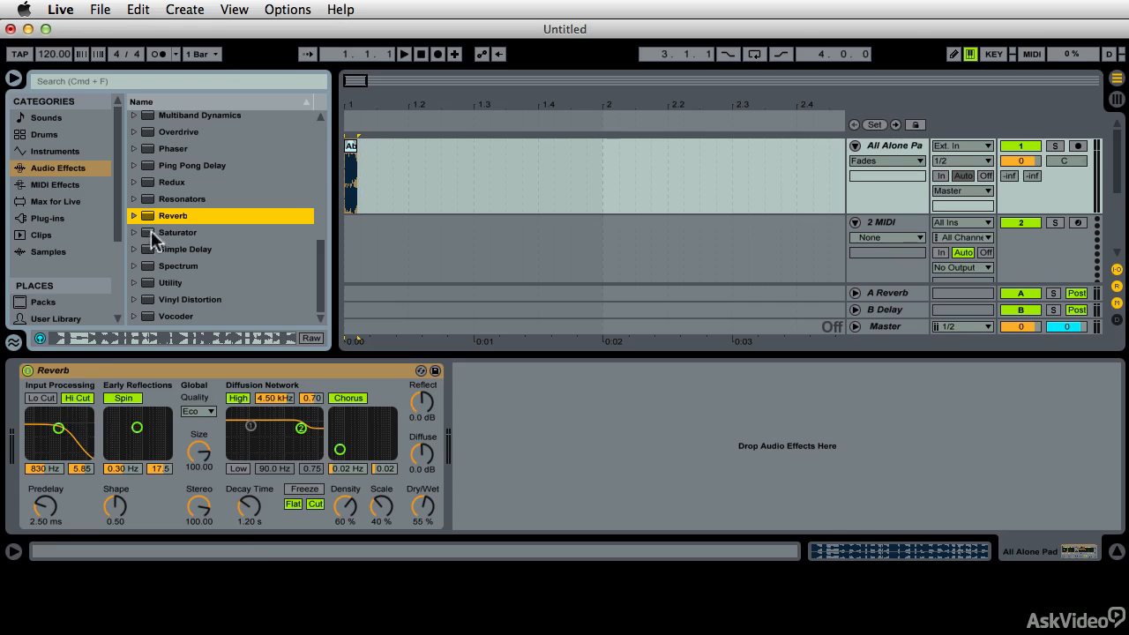
Swap the Reverb's settings for the Gymnasium preset from the Hall presets and play the snare hit
left_click(421, 370)
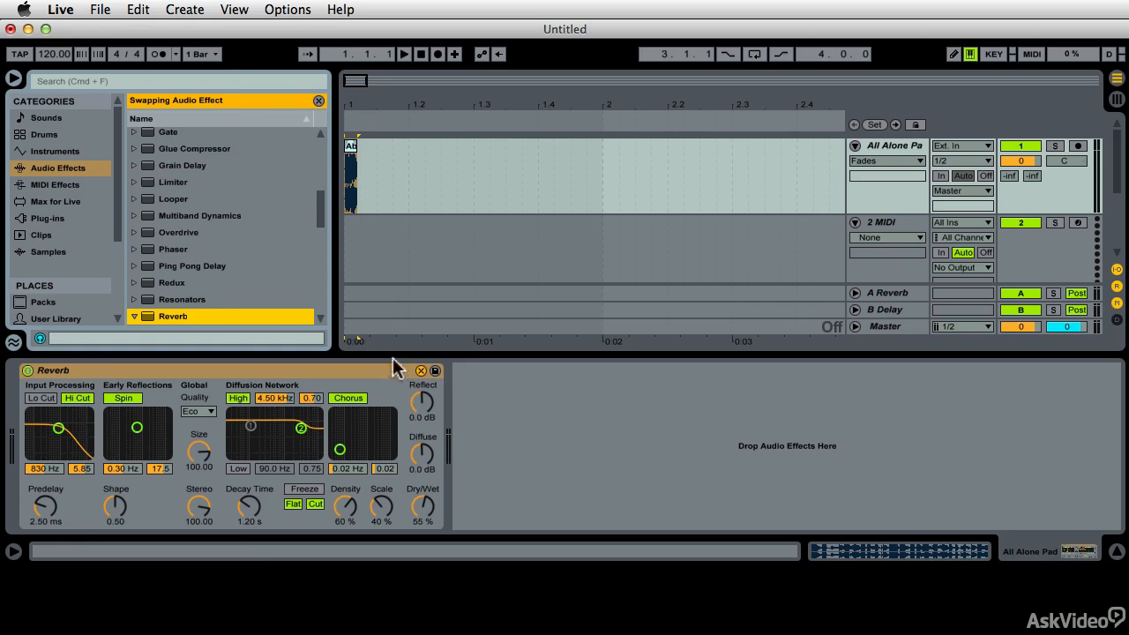
scroll(209, 284, "down", 1)
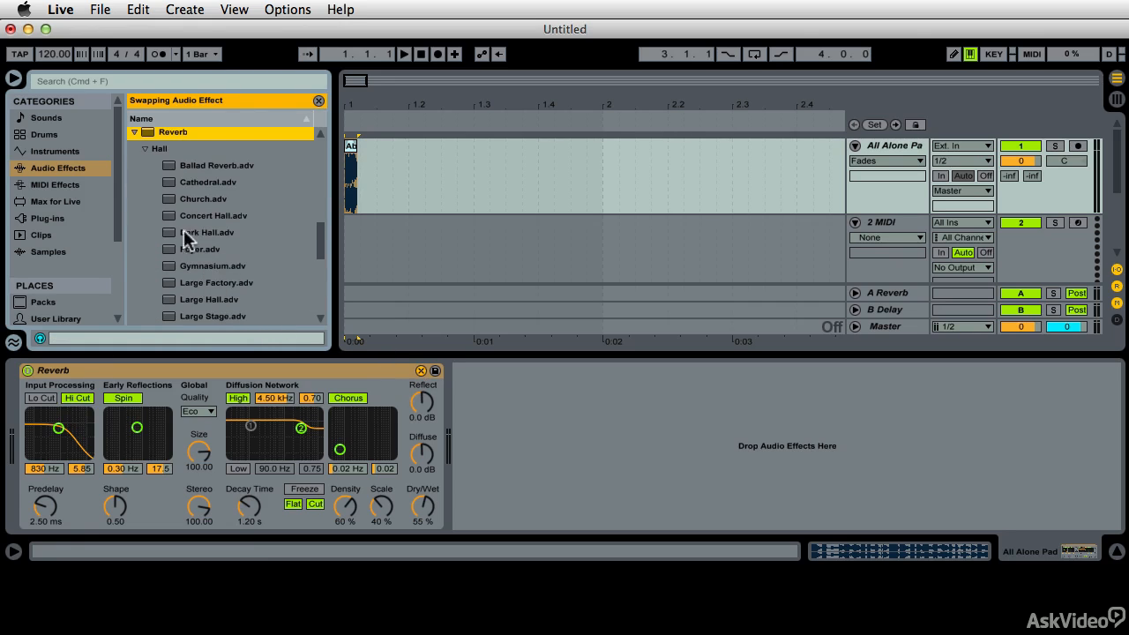
double_click(168, 262)
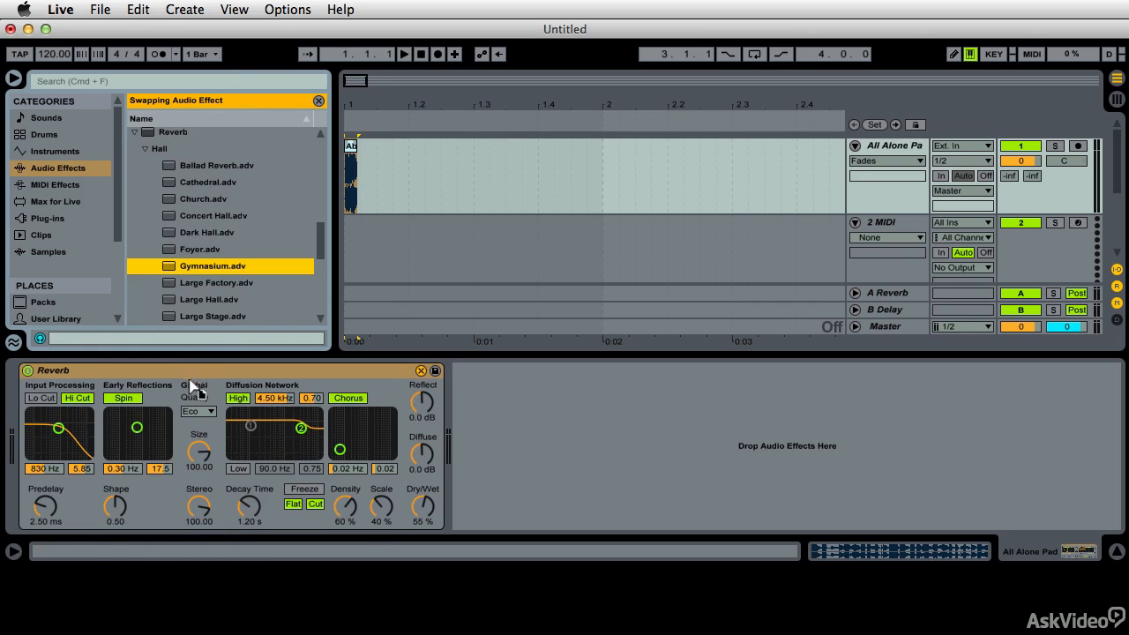
left_click(372, 307)
key("space")
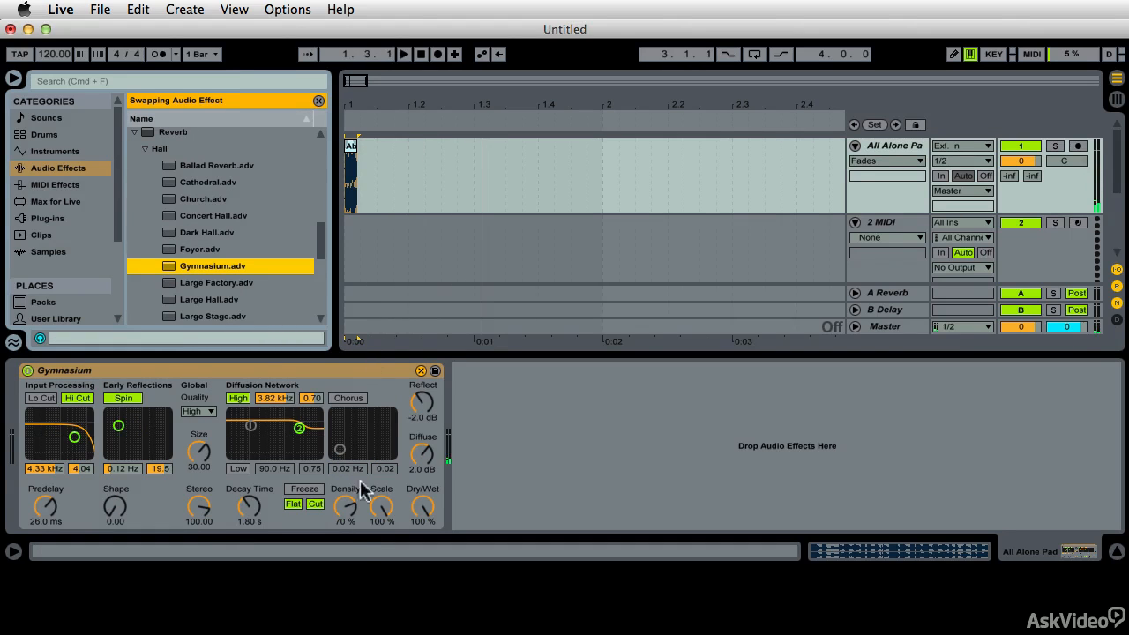
Set the Gymnasium reverb's predelay to 0.50 ms and, after auditioning a 36.5 s decay, its decay time to 15.4 s
left_click_drag(250, 505, 249, 467)
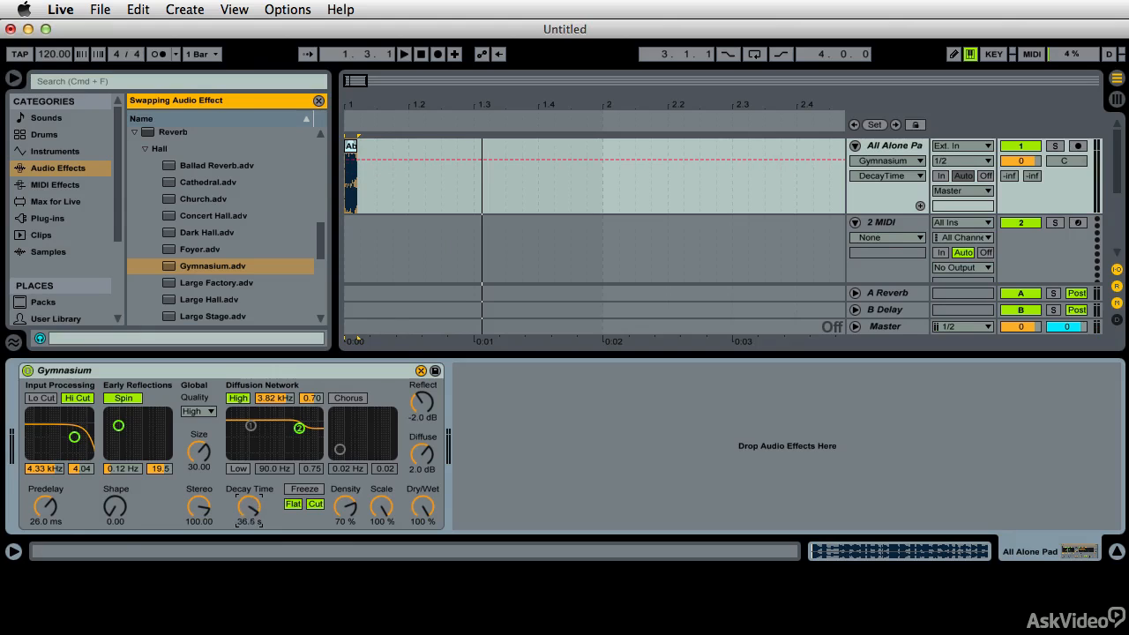
left_click_drag(45, 506, 45, 530)
key("space")
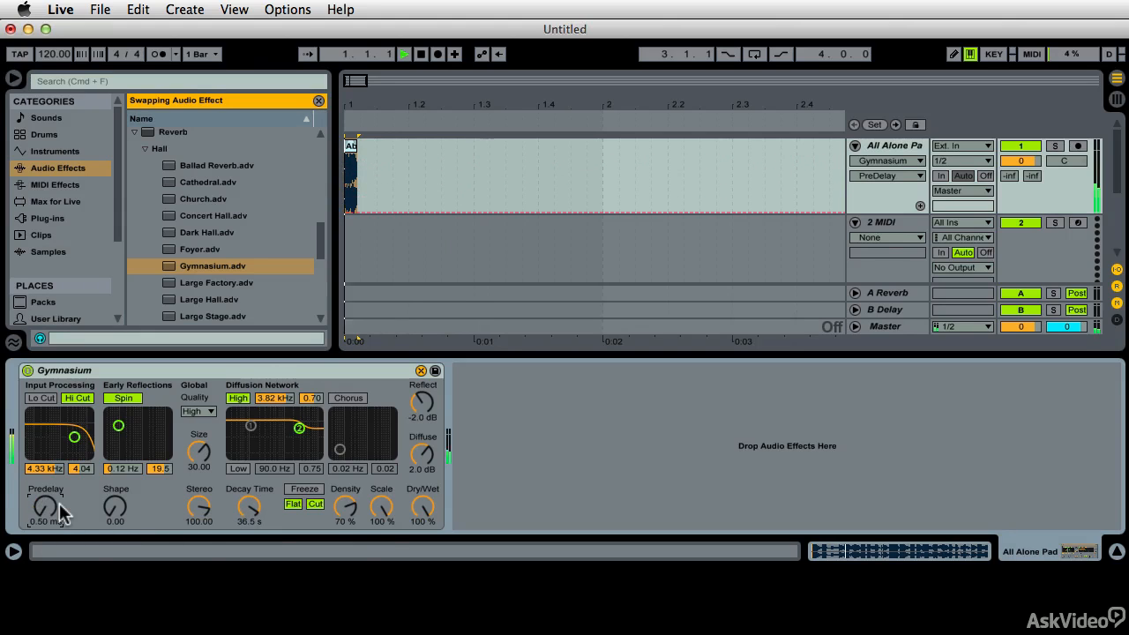
key("space")
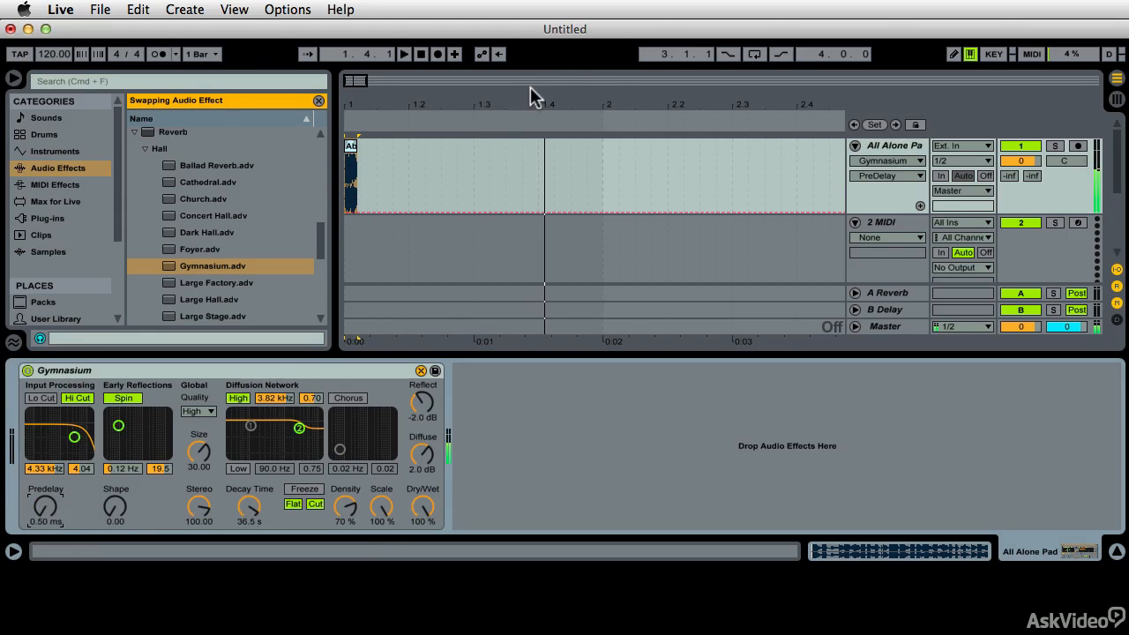
left_click_drag(545, 99, 439, 100)
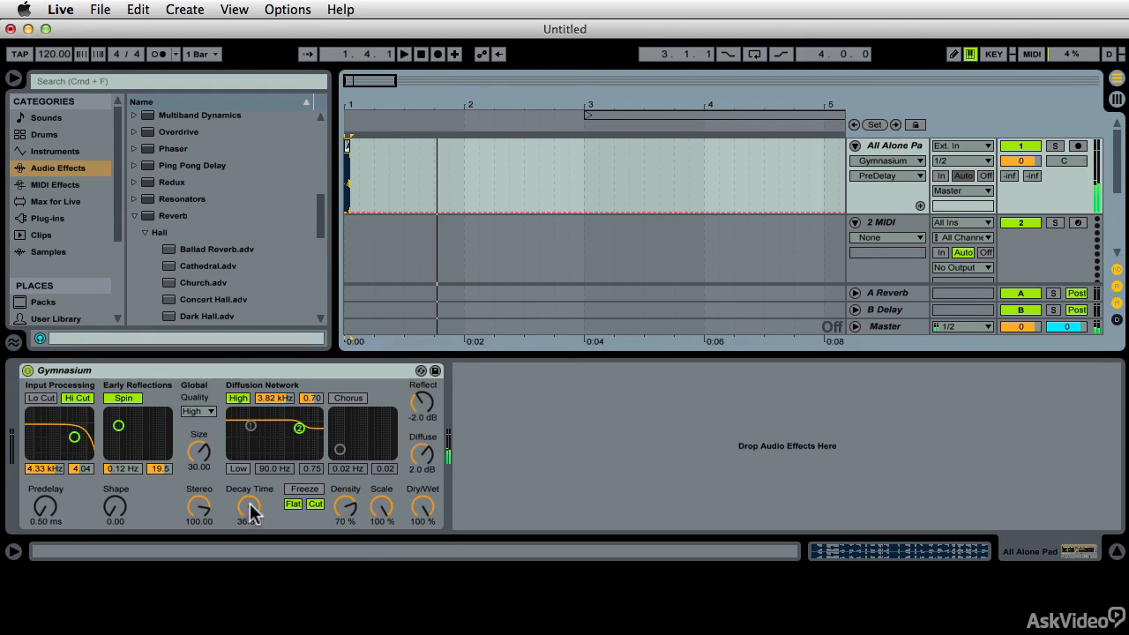
left_click_drag(250, 506, 251, 525)
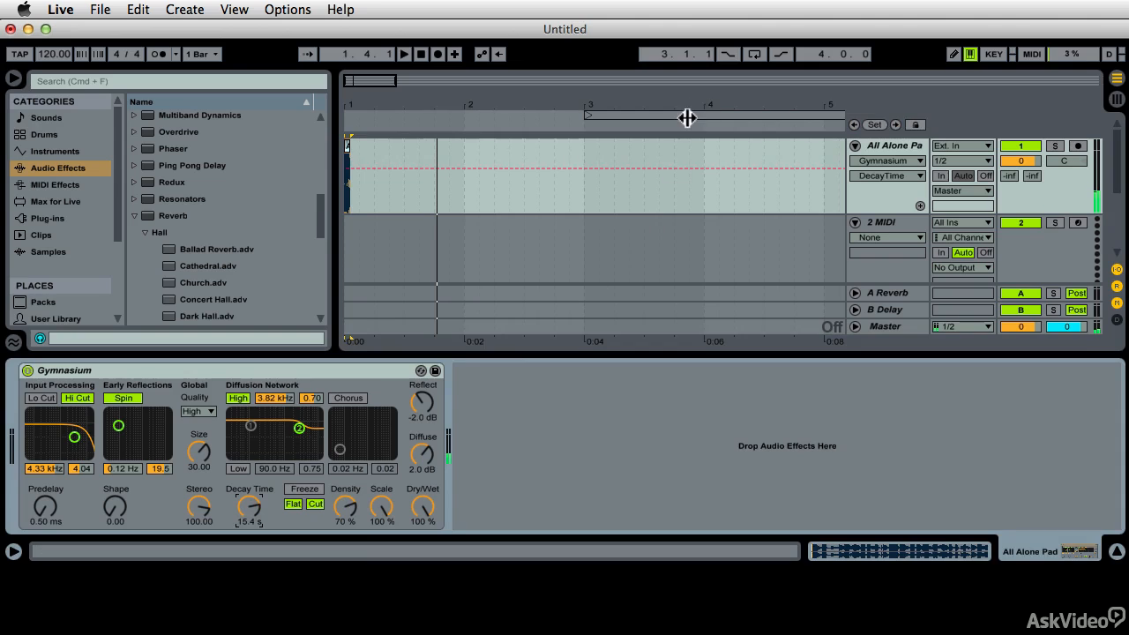
Move the loop brace to the start of bar 1 and extend its end to about 5.2
left_click_drag(685, 115, 434, 133)
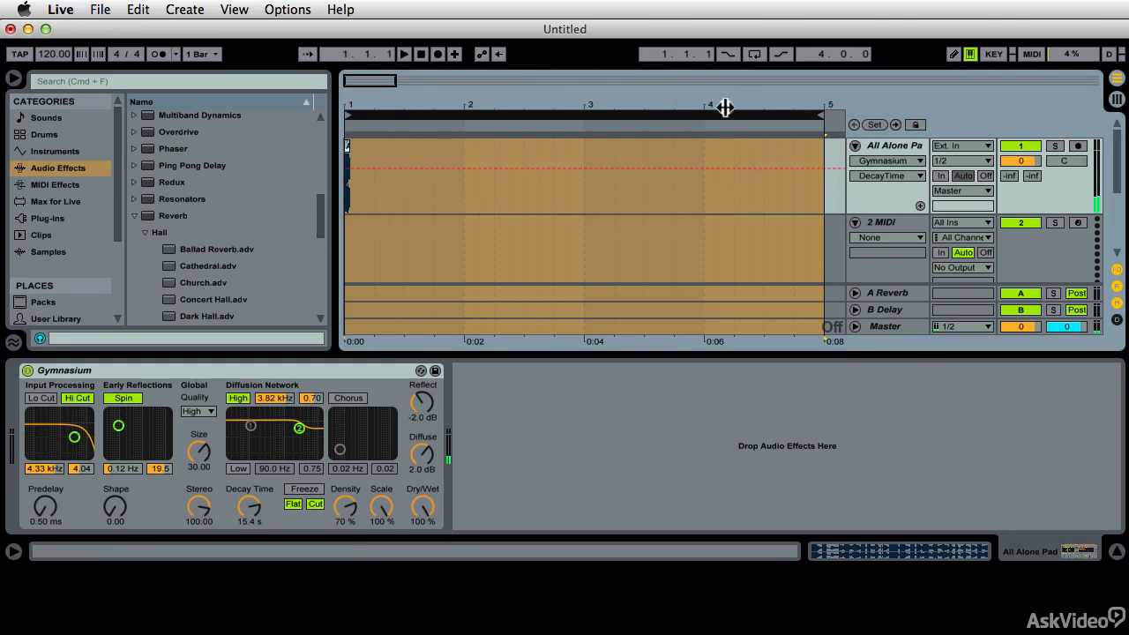
left_click_drag(723, 106, 723, 128)
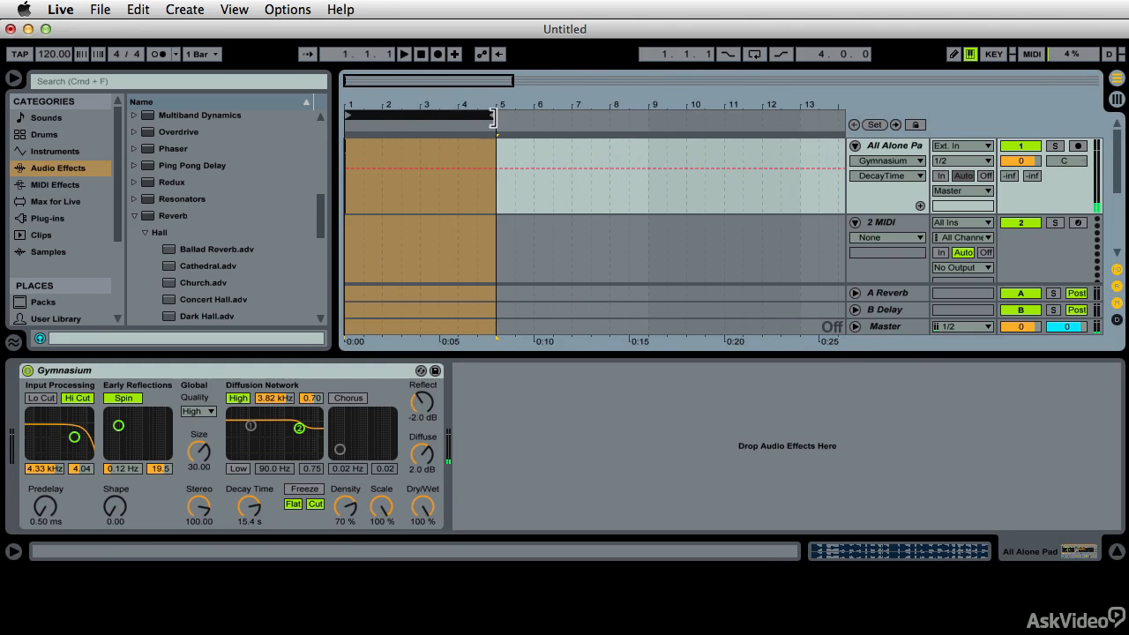
left_click_drag(493, 117, 504, 140)
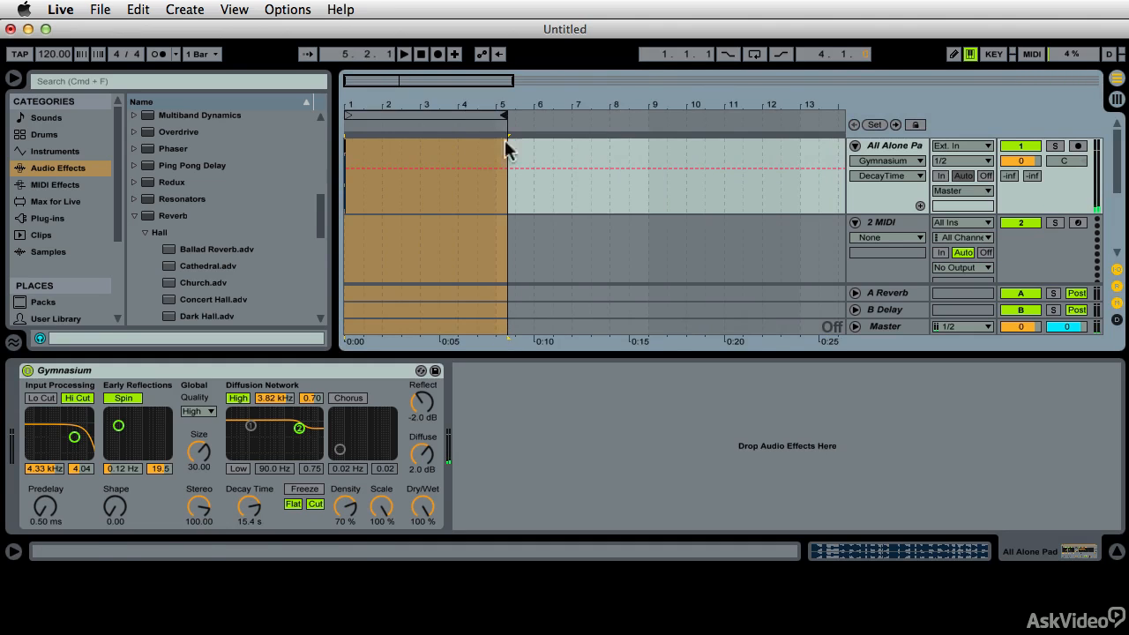
Set the arrangement grid to a fixed 1/4 and shorten the loop so it ends at bar 5
right_click(542, 165)
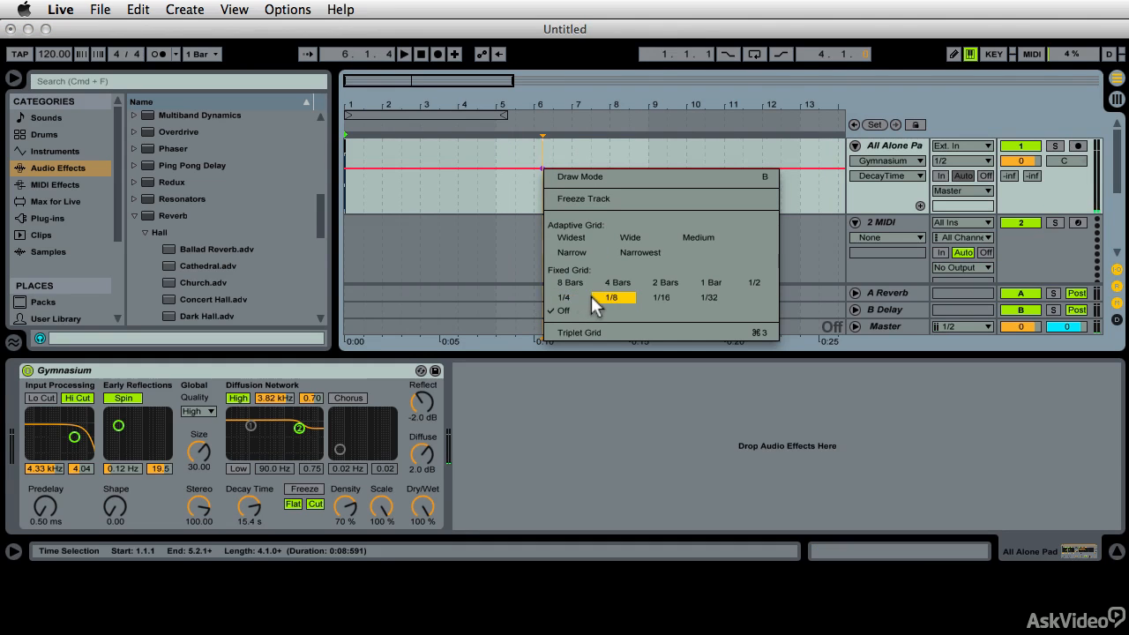
left_click(563, 297)
left_click_drag(508, 116, 495, 117)
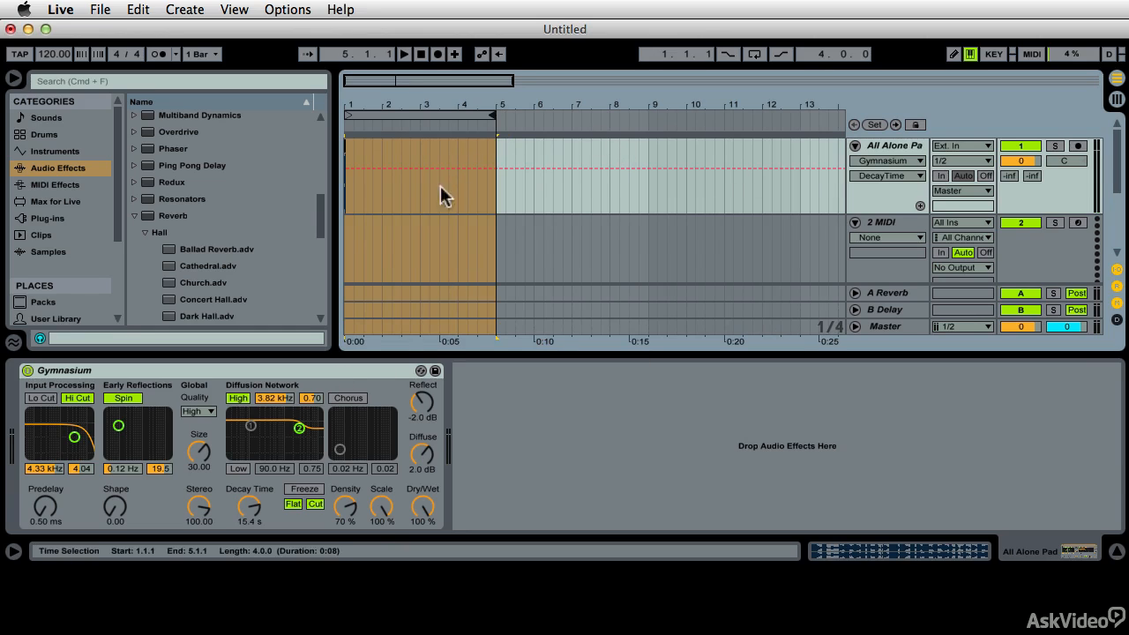
Show the Mixer's Track Volume automation lane on the All Alone Pad track
left_click(885, 161)
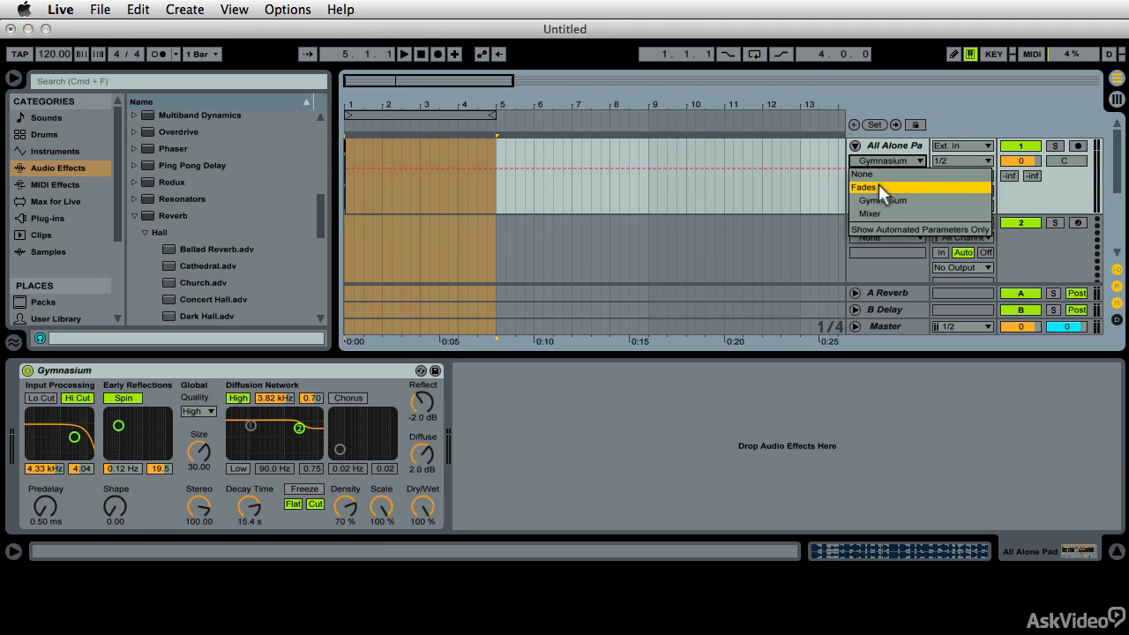
left_click(871, 214)
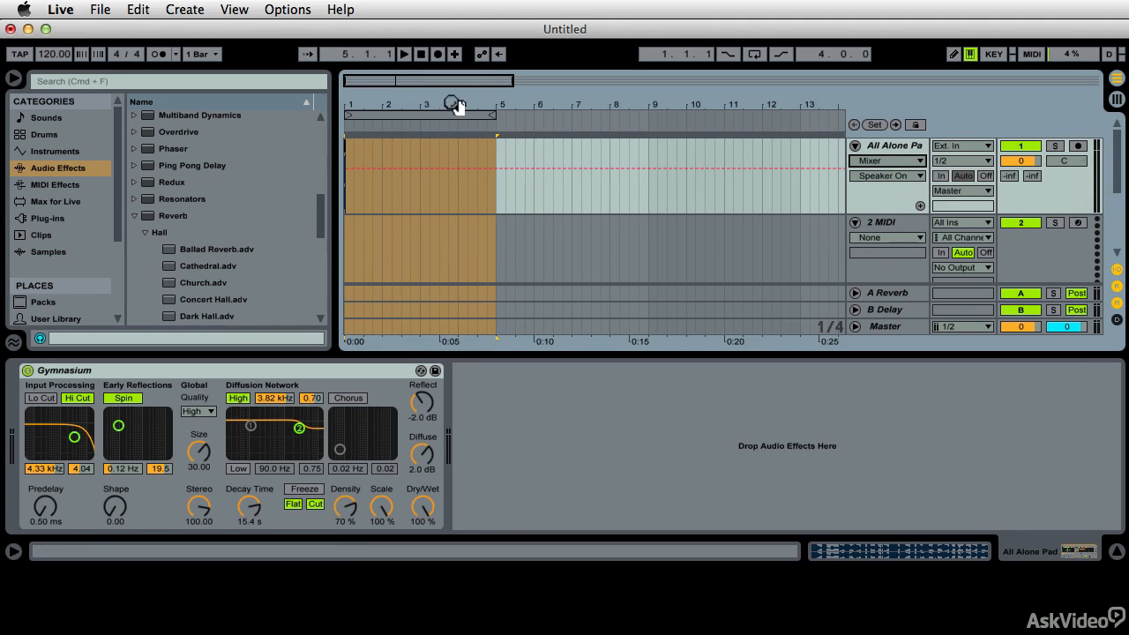
left_click_drag(452, 104, 453, 88)
left_click(880, 177)
left_click(878, 162)
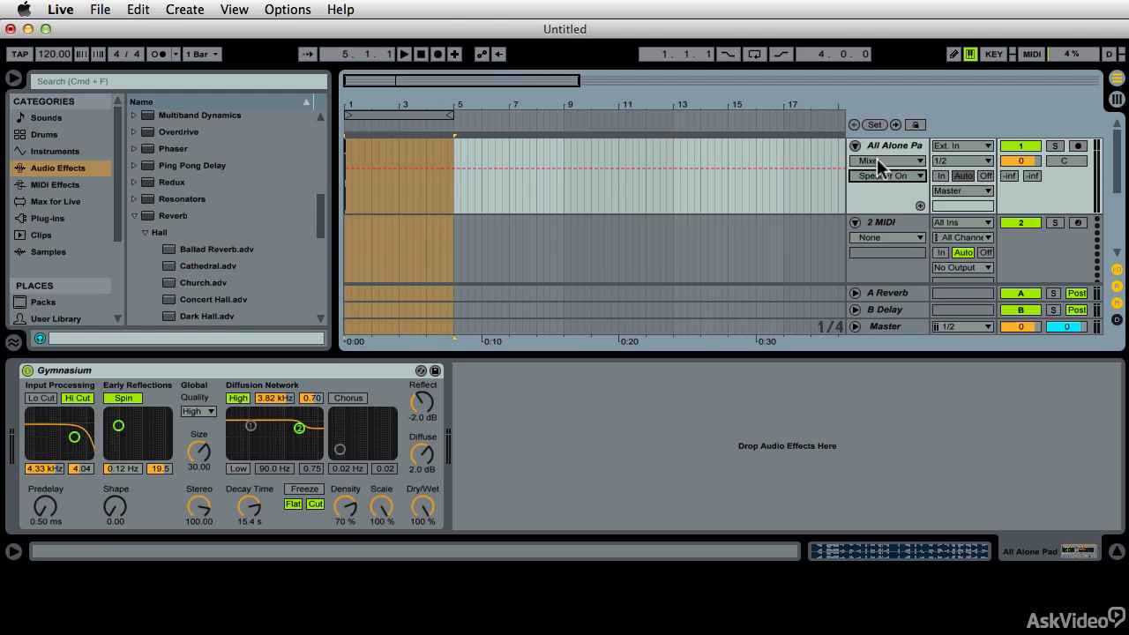
left_click(886, 158)
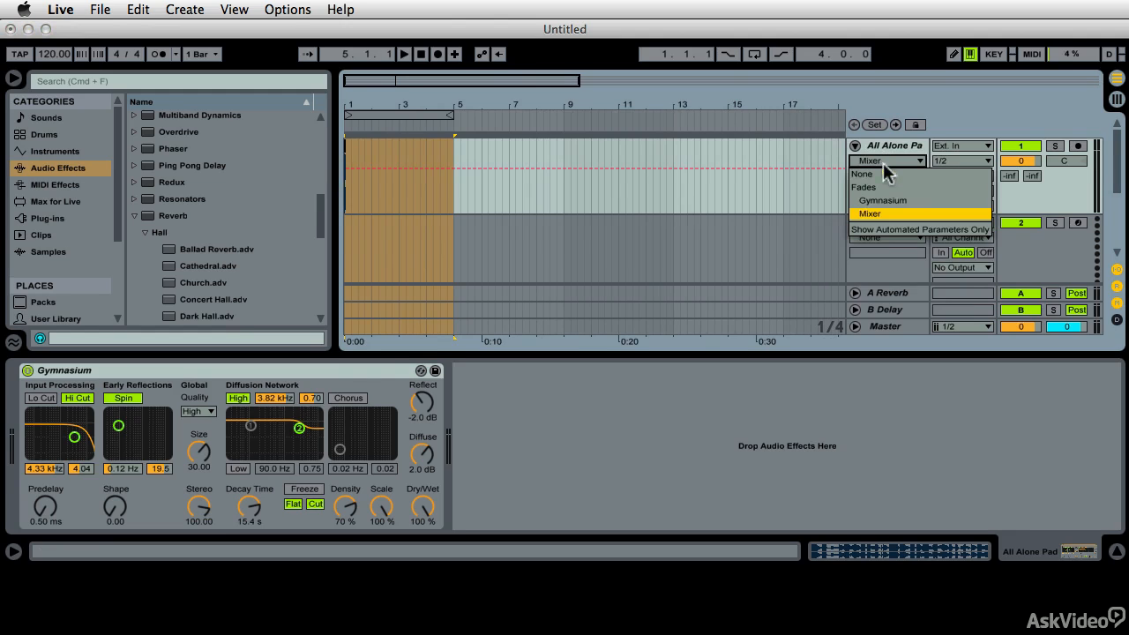
left_click(884, 222)
left_click(883, 174)
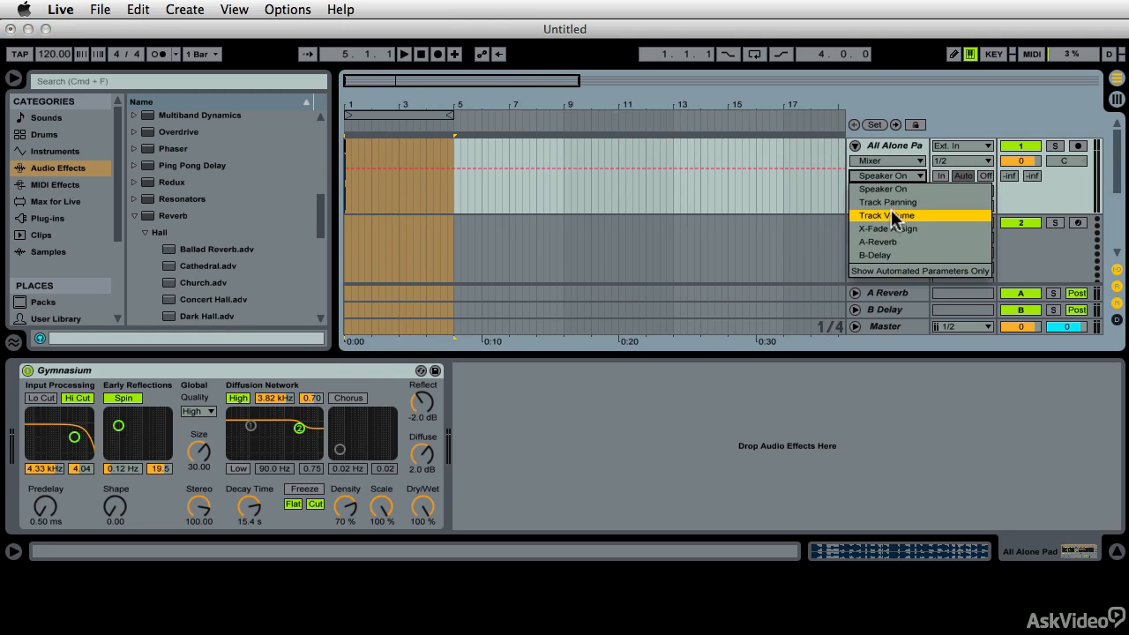
left_click(891, 211)
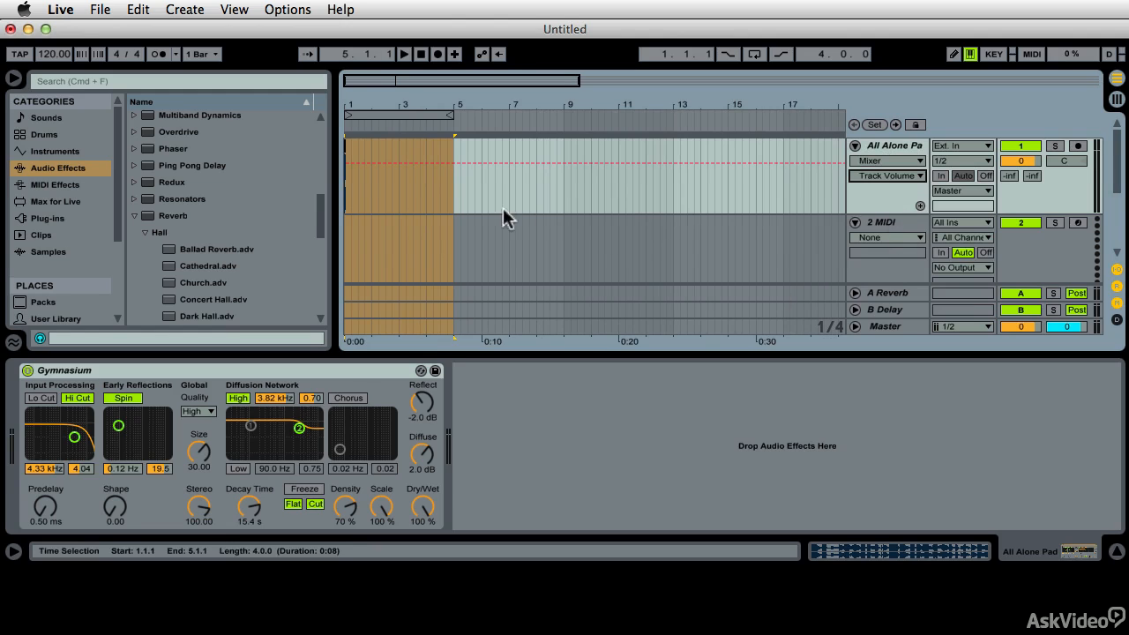
Add volume automation points at bars 1 and 5 of All Alone Pad, raise both to 6.0 dB, and audition them
left_click(368, 163)
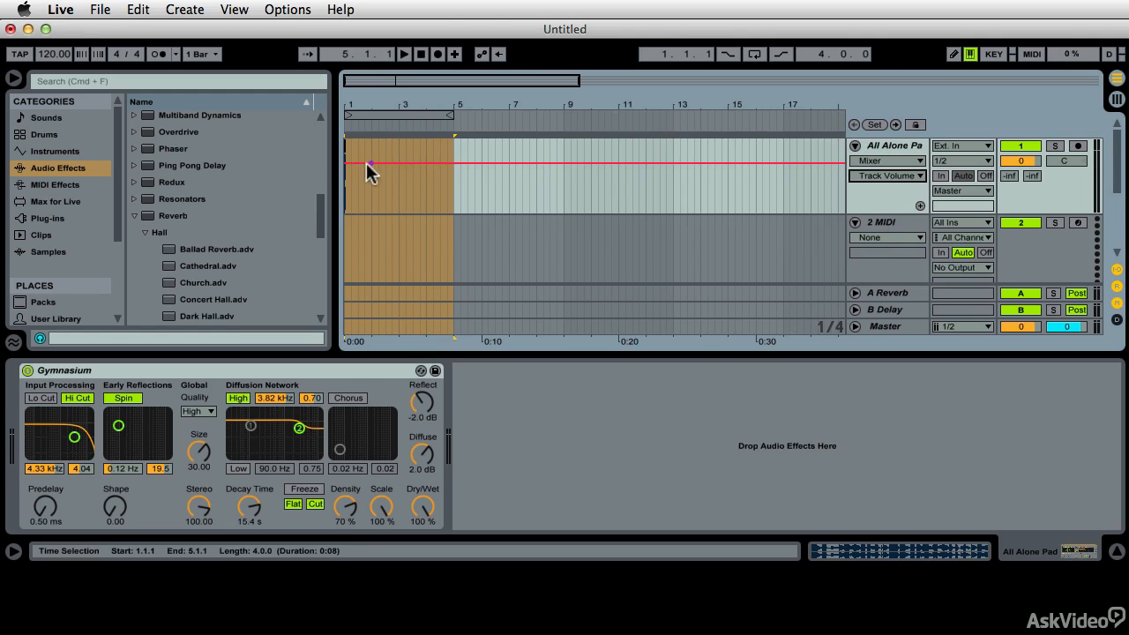
left_click(454, 162)
left_click_drag(346, 164, 346, 155)
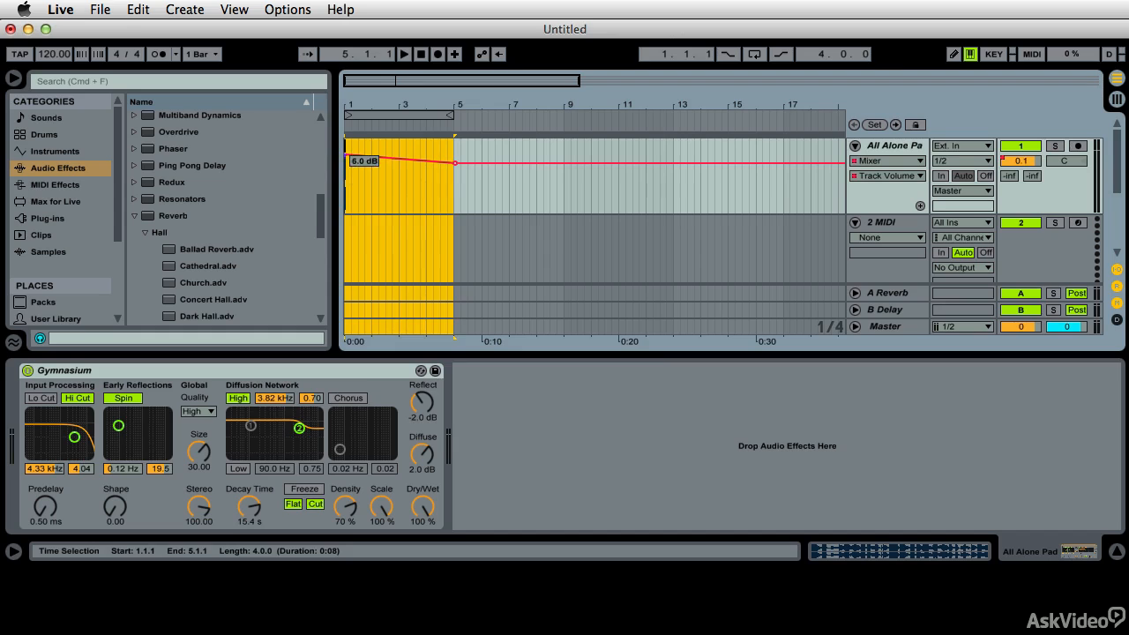
key("space")
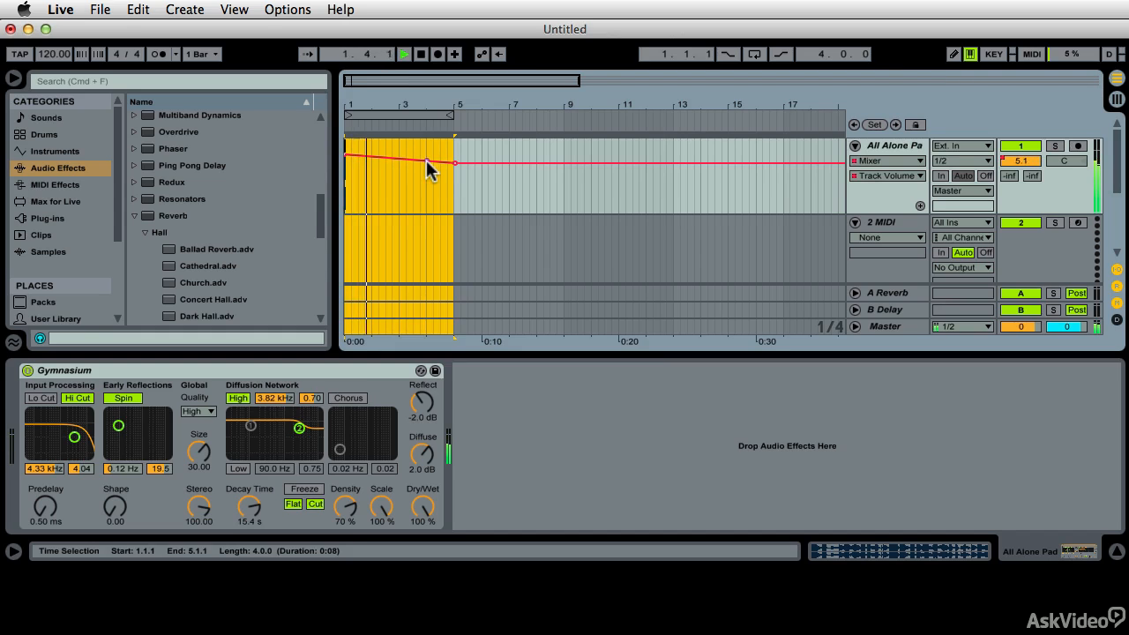
mouse_move(455, 163)
mouse_move(454, 163)
left_mouse_down()
mouse_move(455, 176)
mouse_move(456, 154)
left_mouse_up()
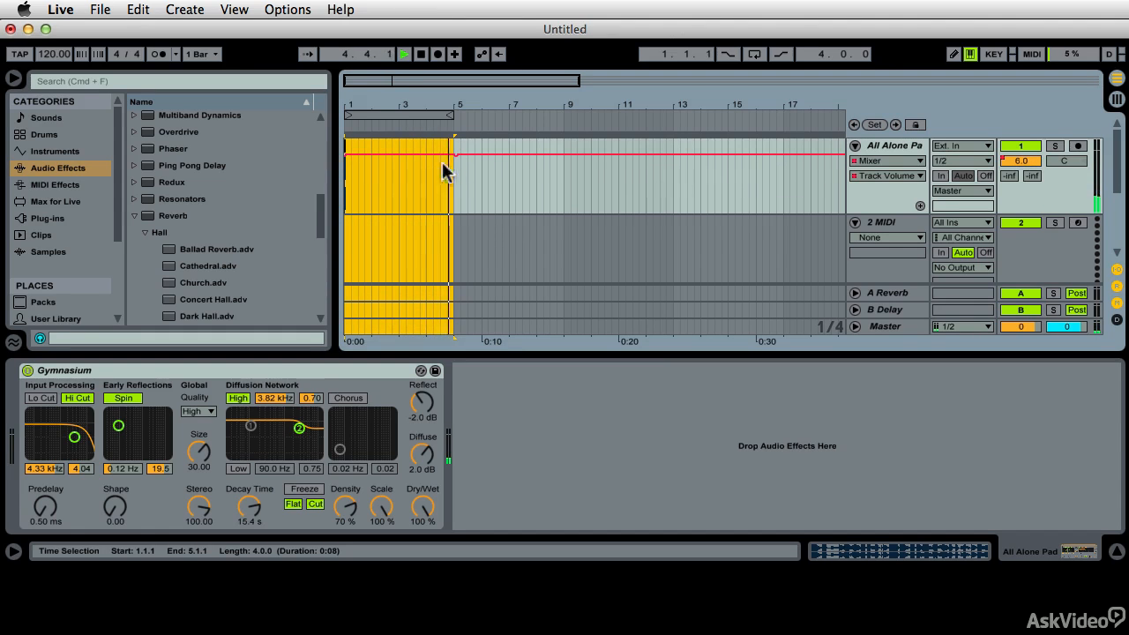
key("space")
Lower the All Alone Pad volume automation at bar 1 to 2.4 dB and play the loop to hear the rise
left_click_drag(346, 155, 346, 156)
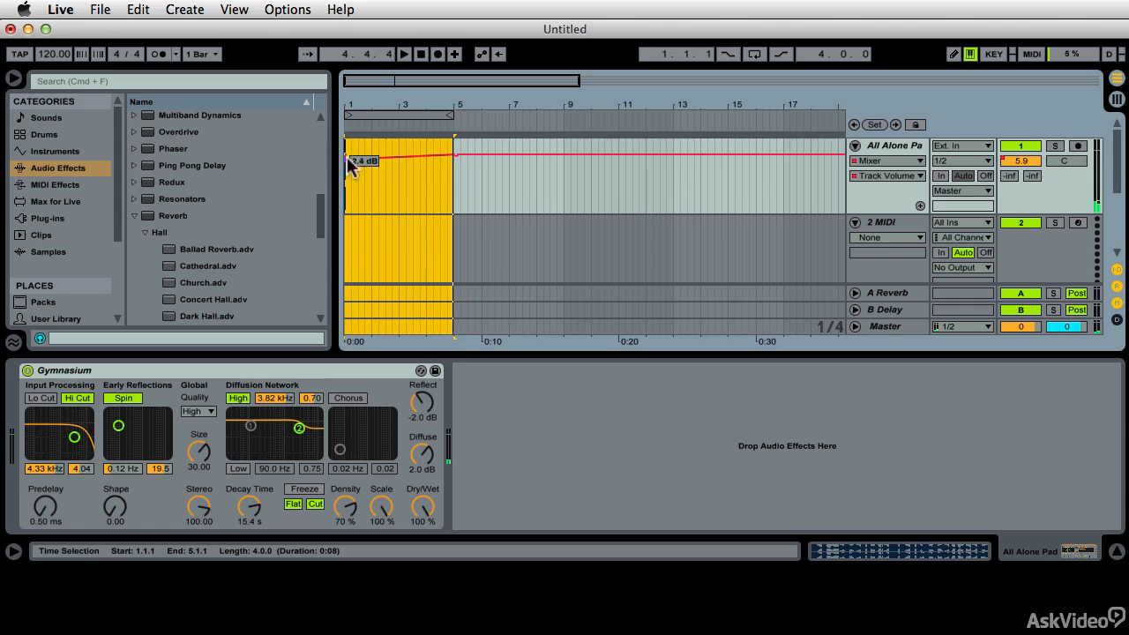
left_click_drag(391, 95, 414, 166)
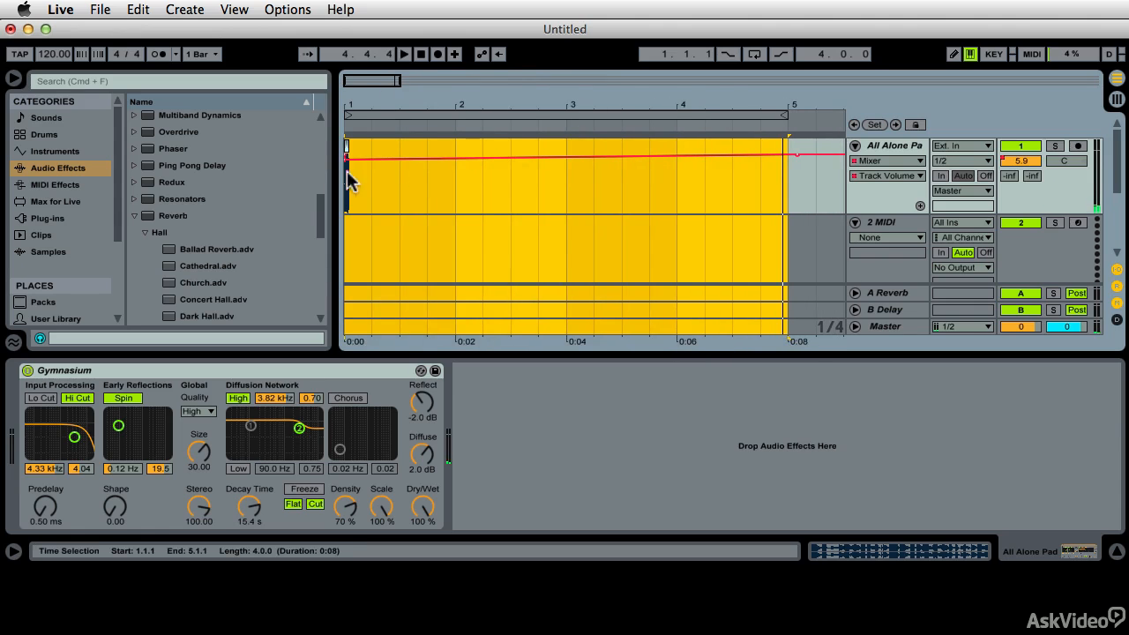
key("space")
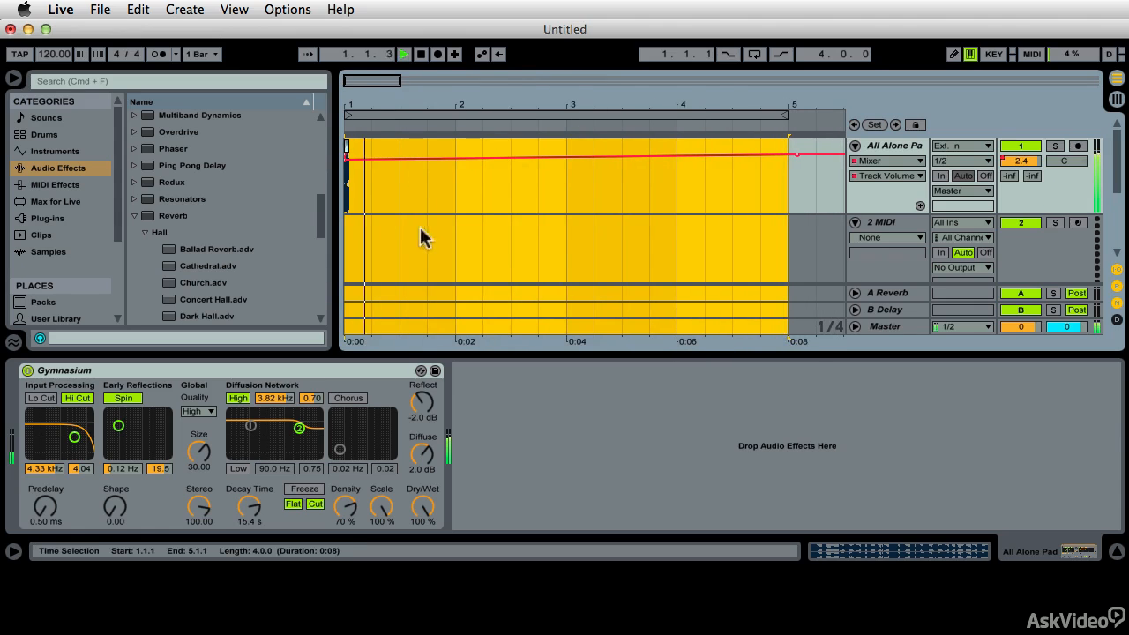
scroll(787, 210, "right", 2)
left_click(780, 204)
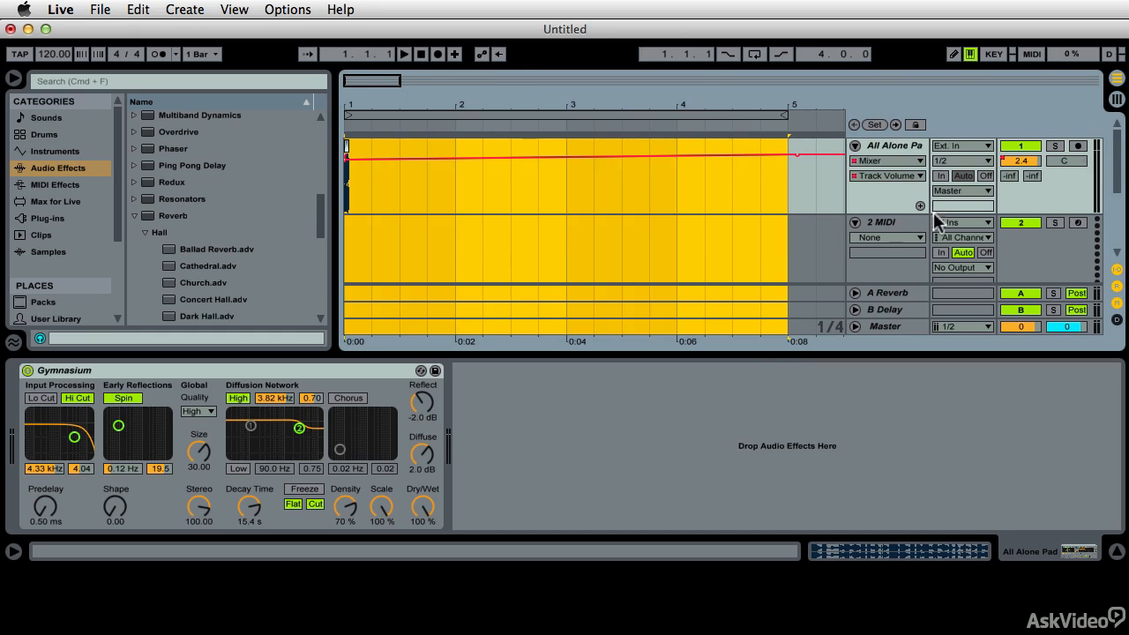
Try to freeze the tracks covered by the four-bar selection
right_click(616, 176)
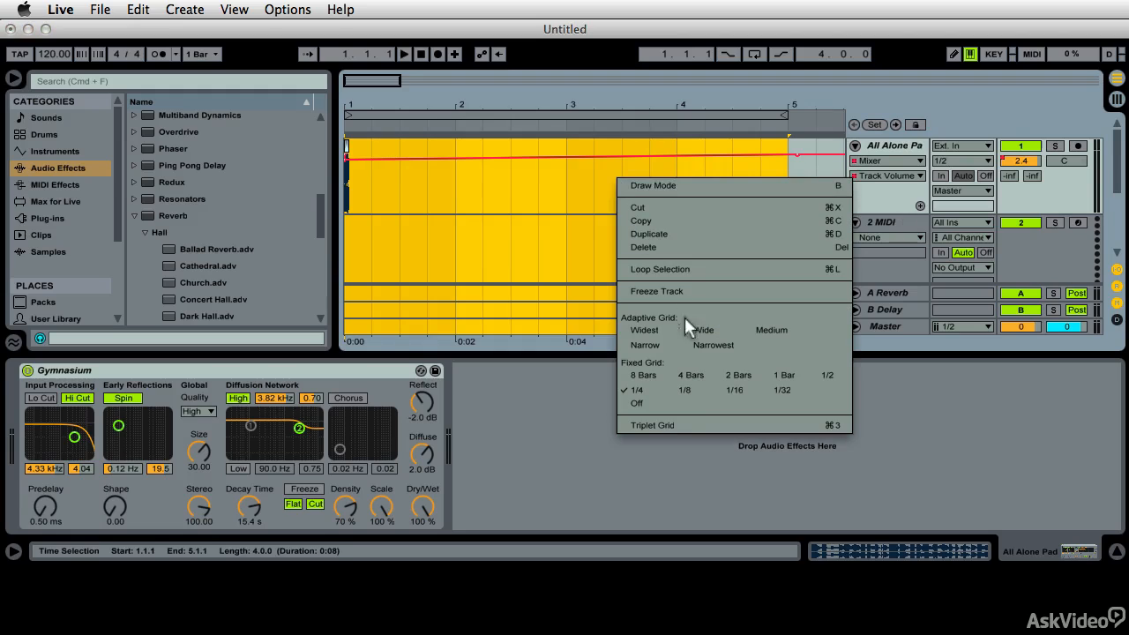
left_click(654, 292)
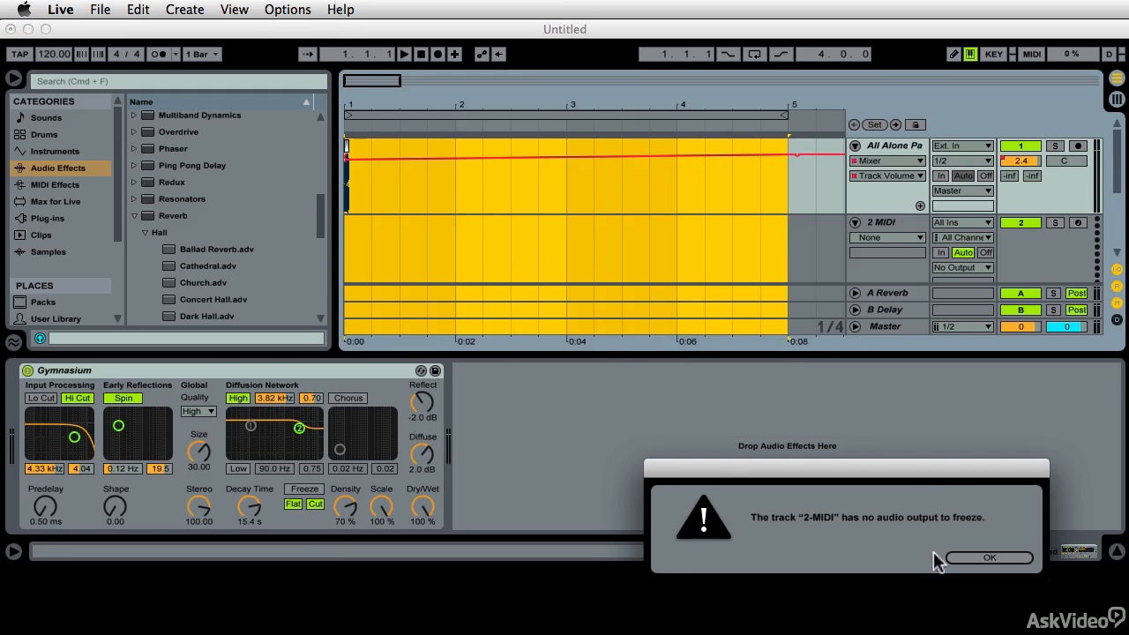
left_click_drag(920, 470, 784, 285)
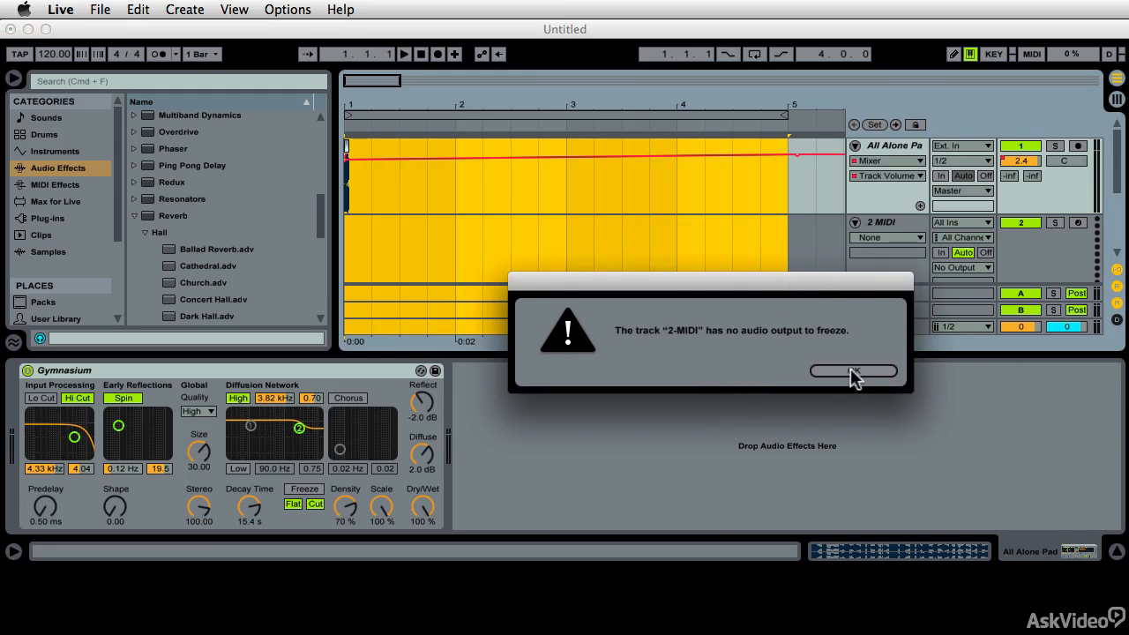
left_click(852, 371)
Delete the 2 MIDI track and freeze the selected All Alone Pad and 2 Audio tracks
right_click(916, 220)
left_click(923, 228)
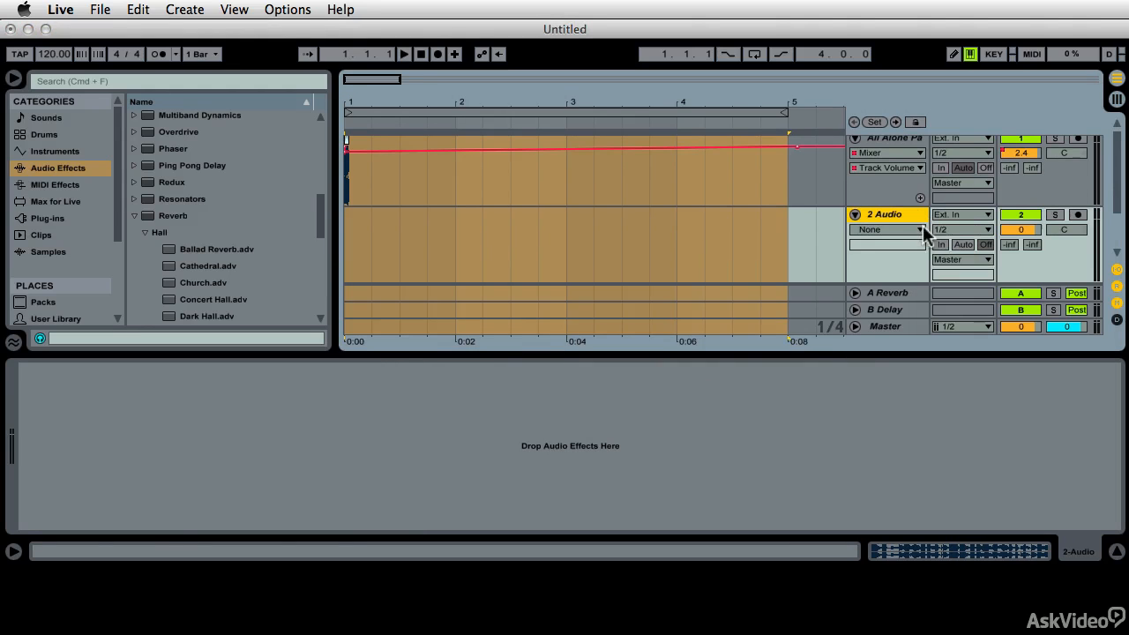
right_click(673, 164)
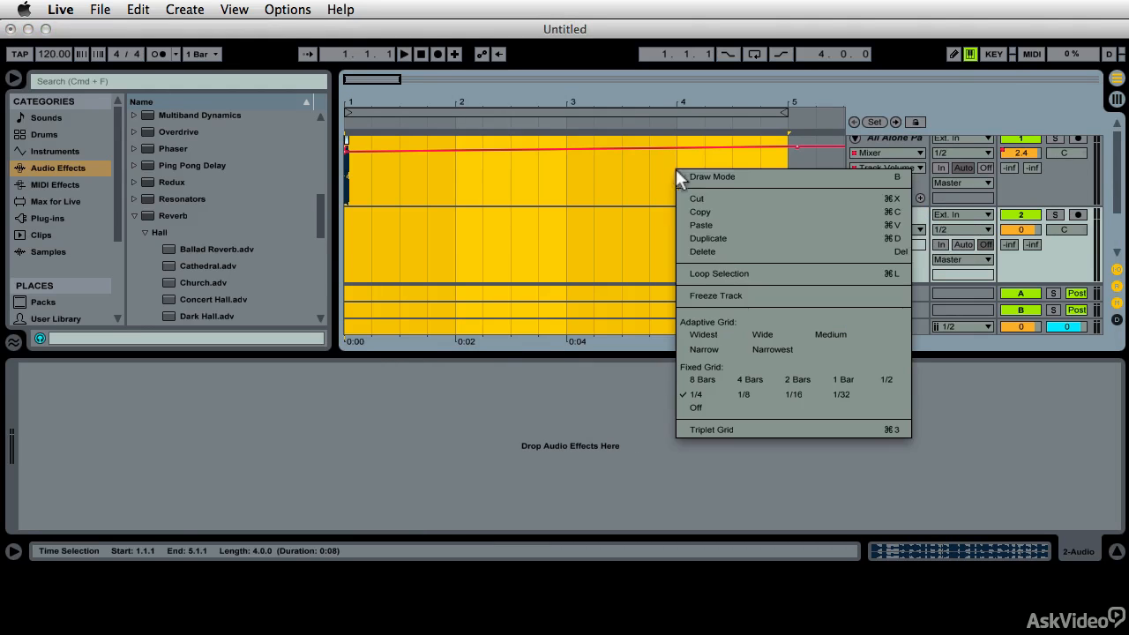
left_click(732, 295)
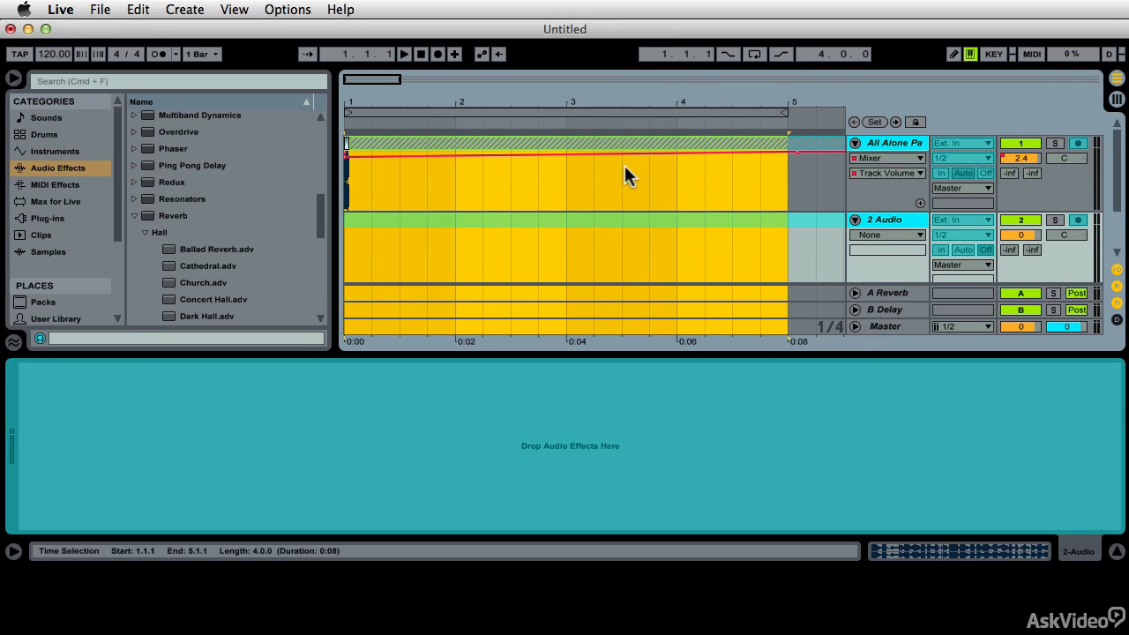
Flatten the frozen tracks to audio and audition the rendered snare reverb clip on All Alone Pad
right_click(625, 167)
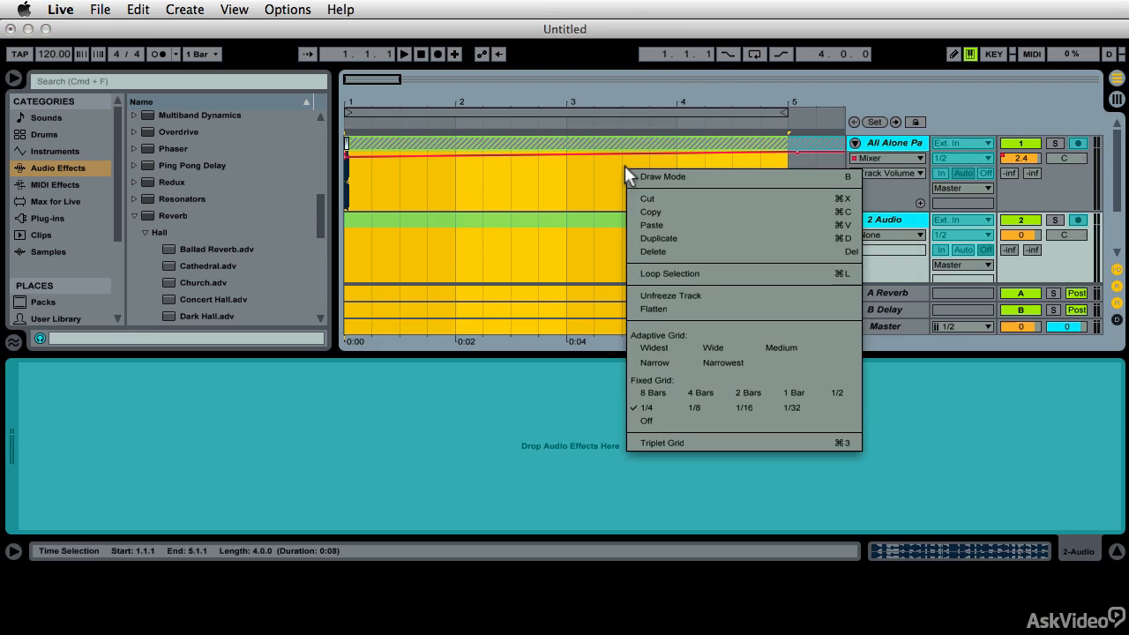
left_click(670, 308)
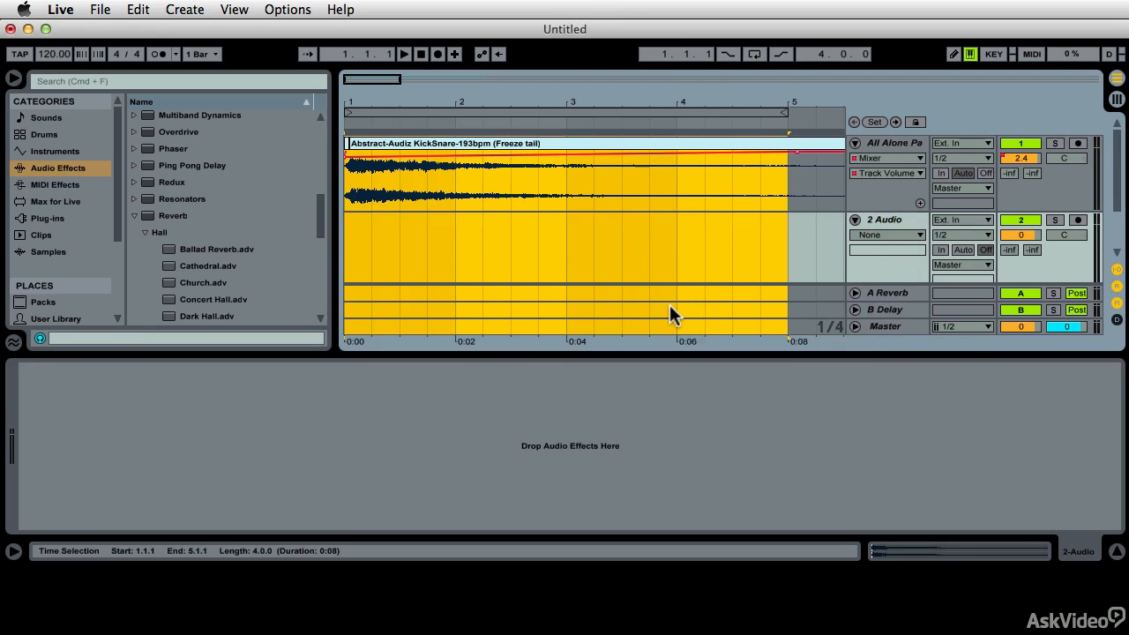
left_click(424, 146)
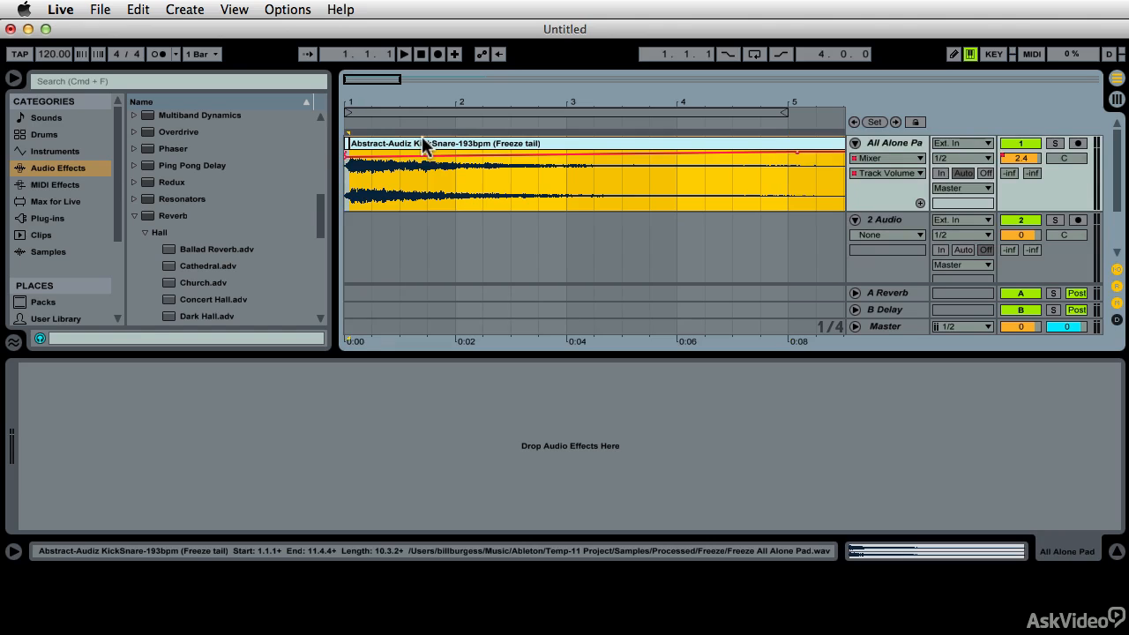
key("space")
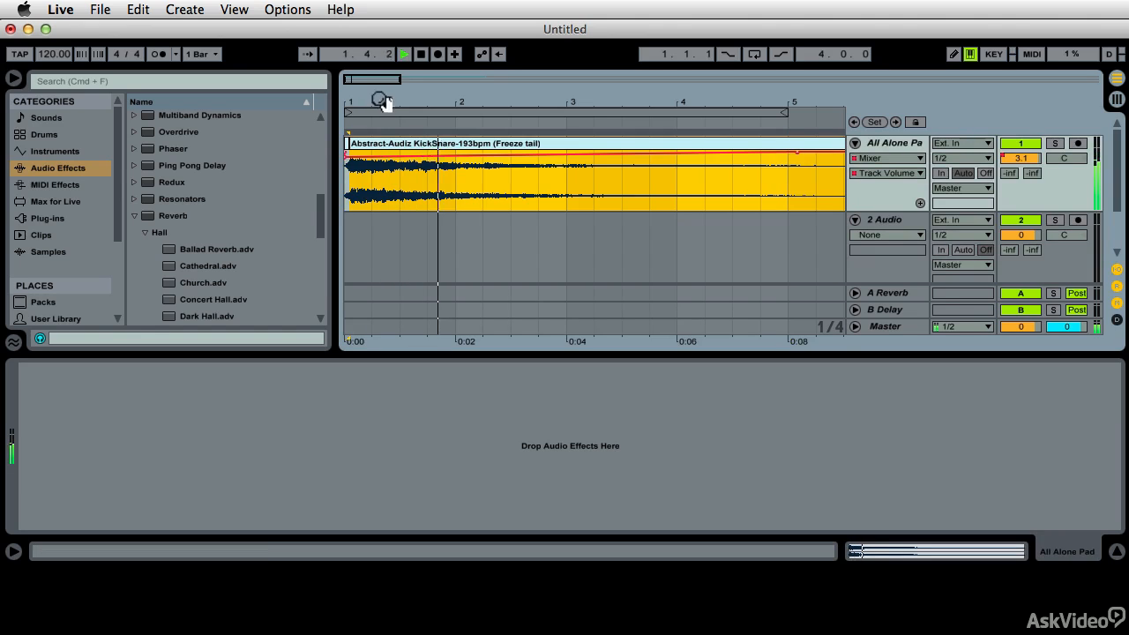
key("space")
Open the flattened snare clip, reverse its sample, set its start to 7.1.1, and audition it
double_click(384, 145)
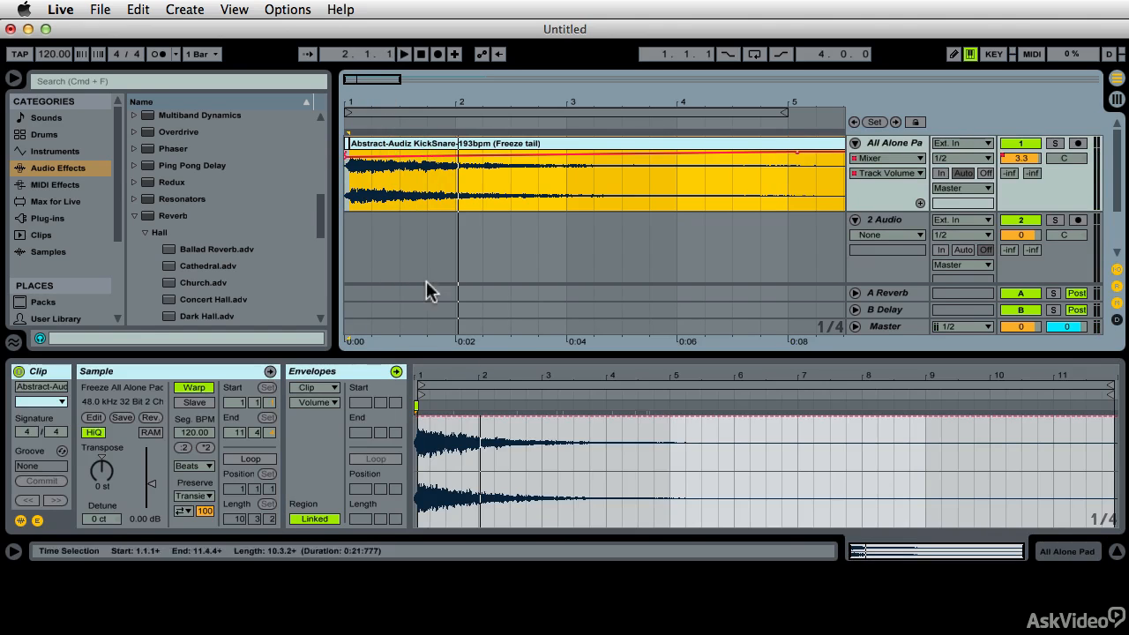
left_click(417, 419)
key("space")
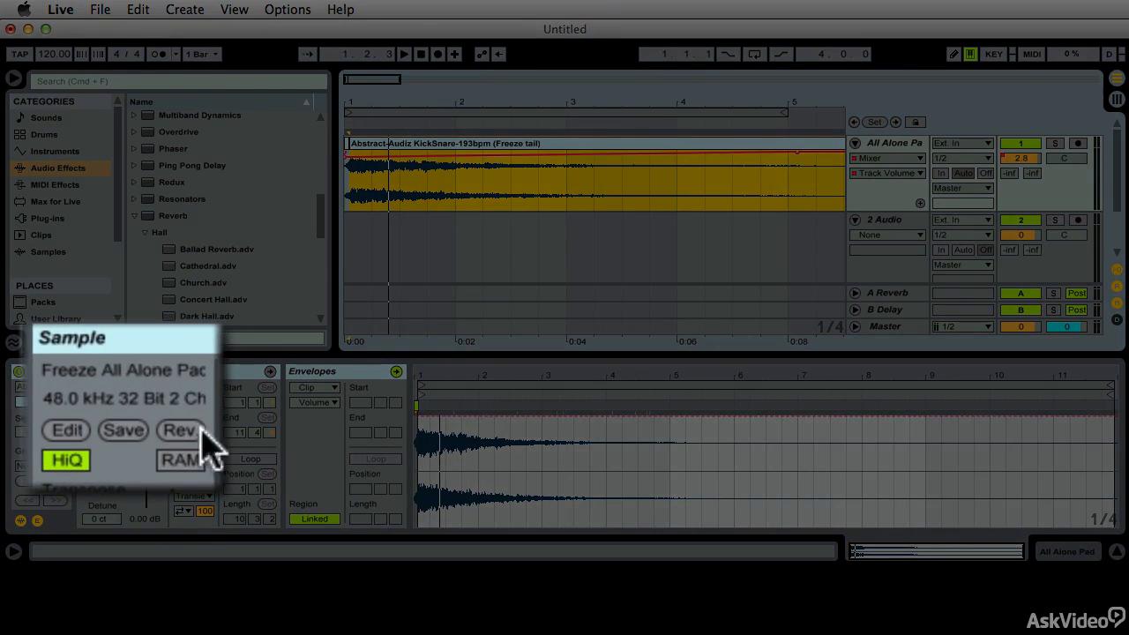
left_click(151, 417)
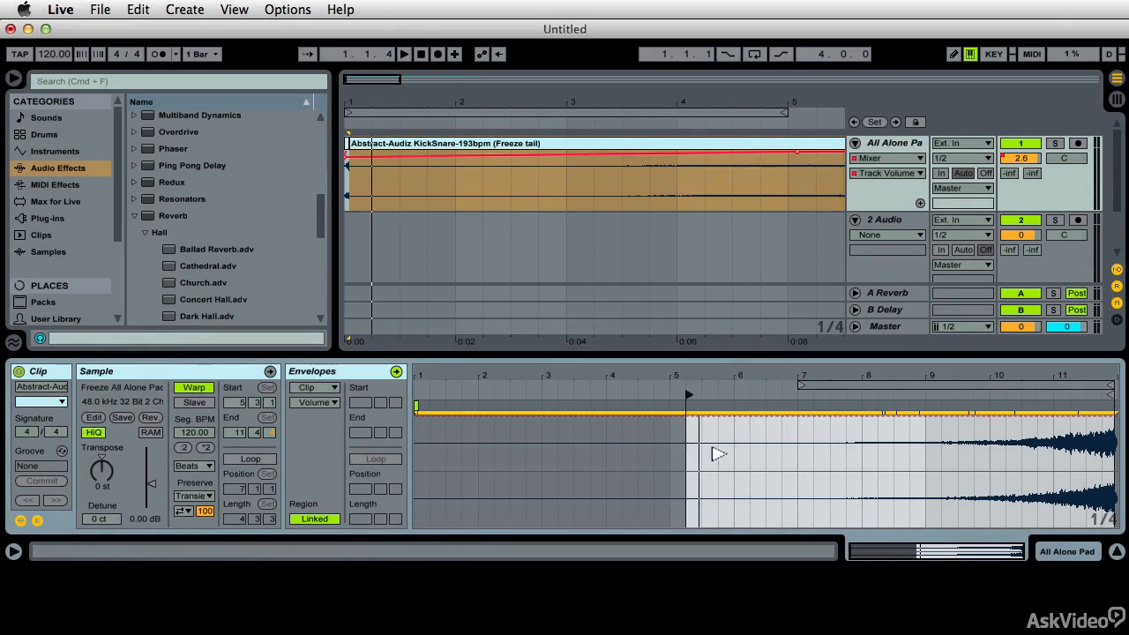
key("space")
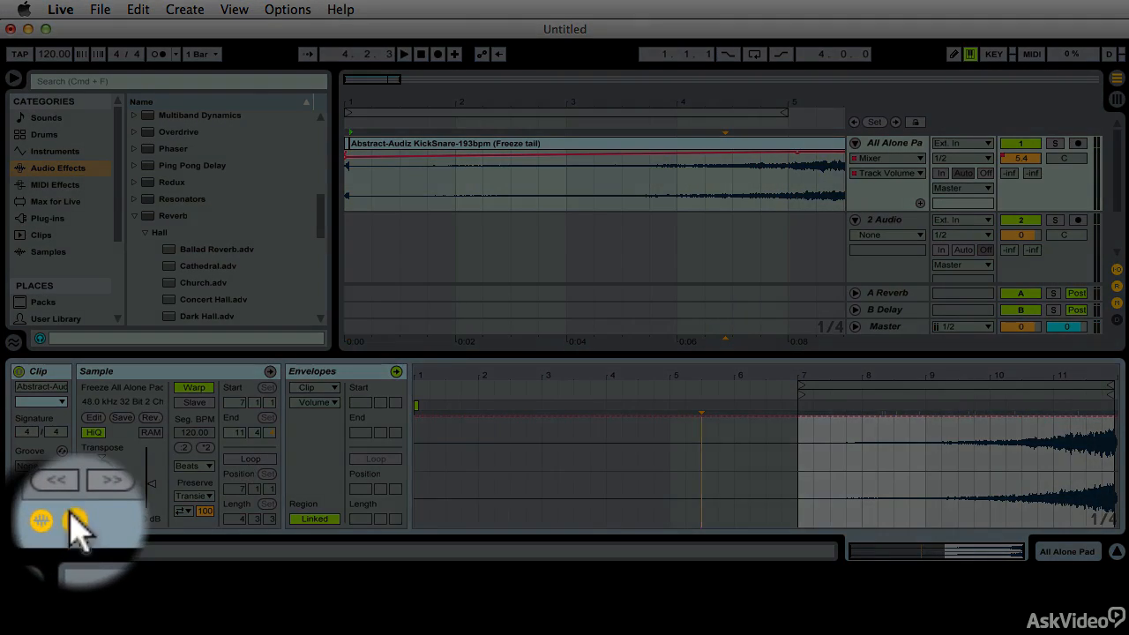
Hide the clip's envelope settings and crop the reversed sample to the active clip region
left_click(37, 521)
right_click(753, 432)
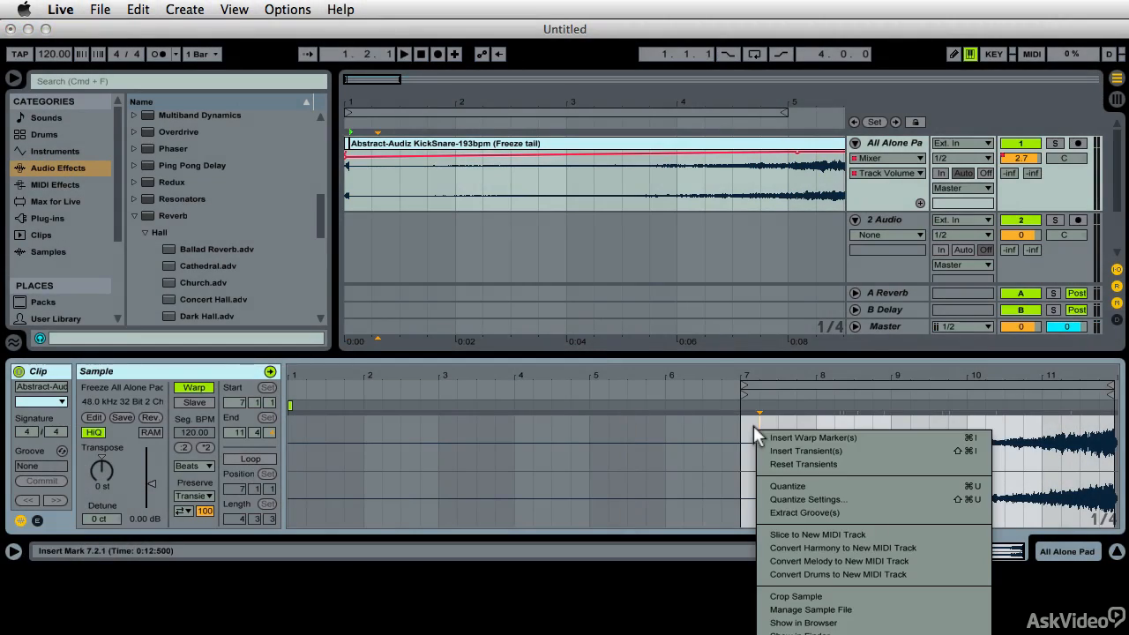
left_click(803, 596)
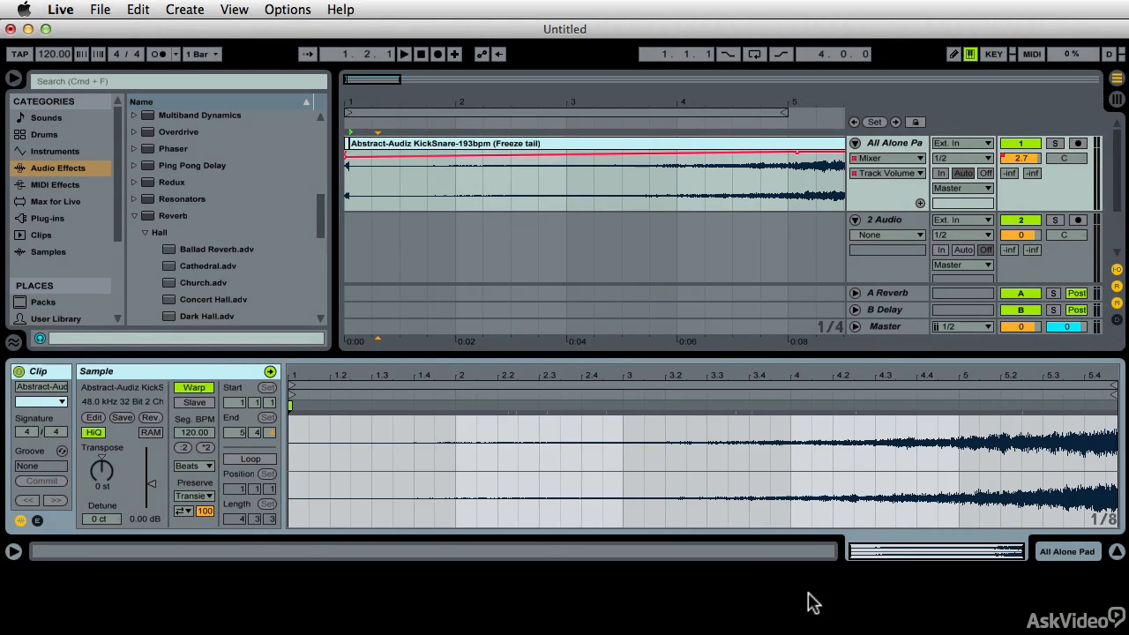
Place the cropped reversed clip in the fifth Session View slot of the 3 Audio track and launch it to audition
left_click(616, 150)
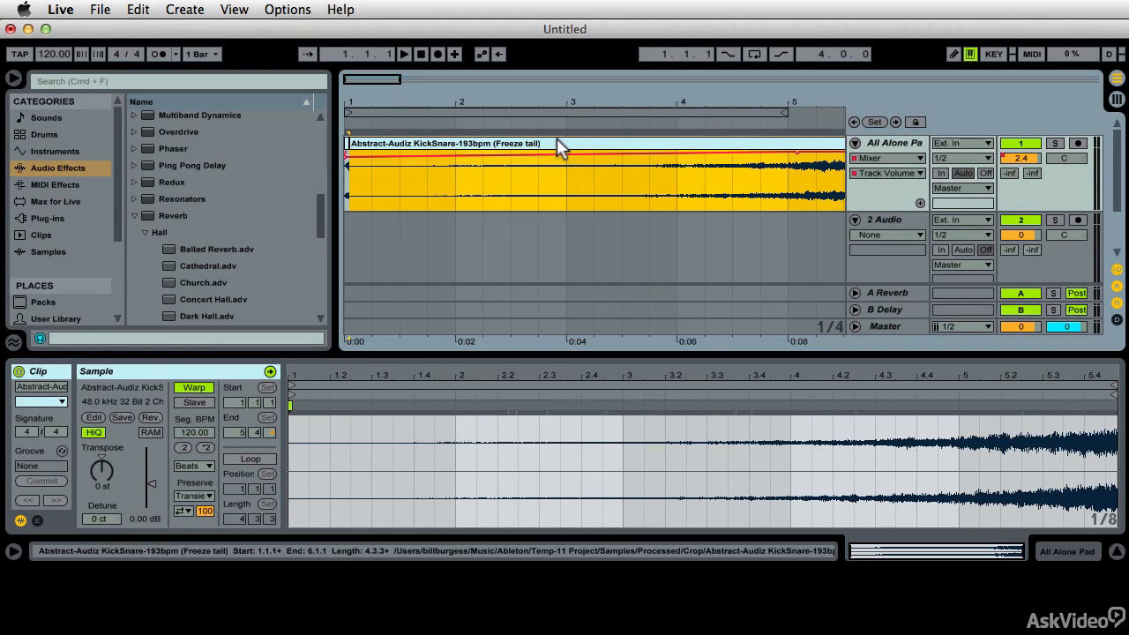
key("Tab")
left_click_drag(558, 138, 560, 167)
left_click(518, 166)
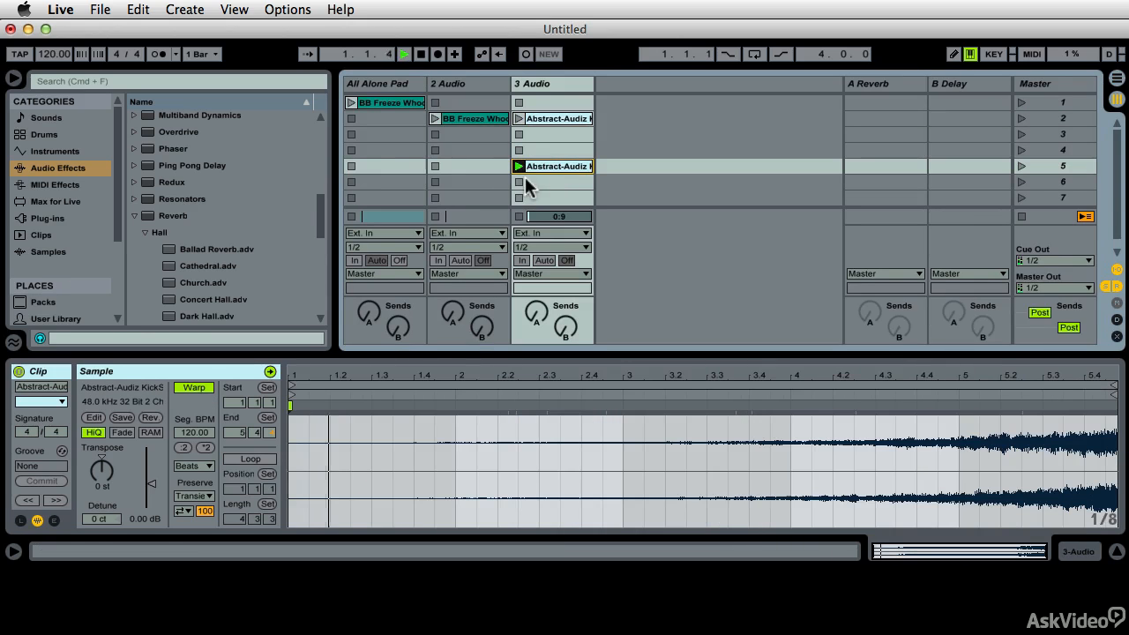
key("space")
left_click_drag(328, 376, 509, 486)
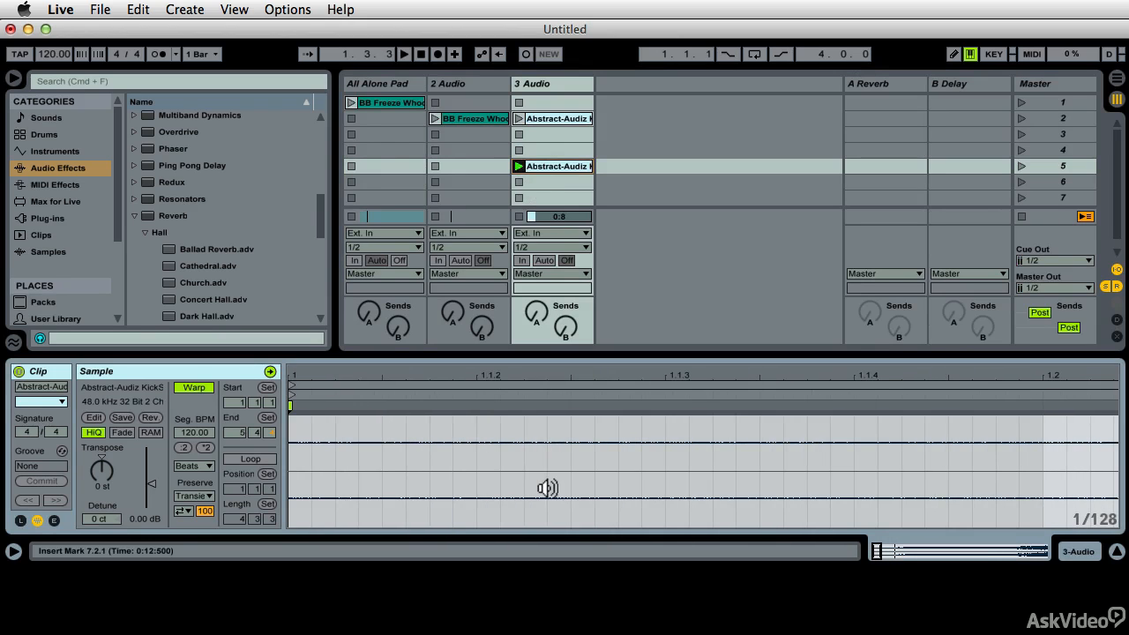
Transfer the cropped reversed clip from its Session slot to Arrangement View, placing it at bar 1 of the 2 Audio track
left_click(517, 166)
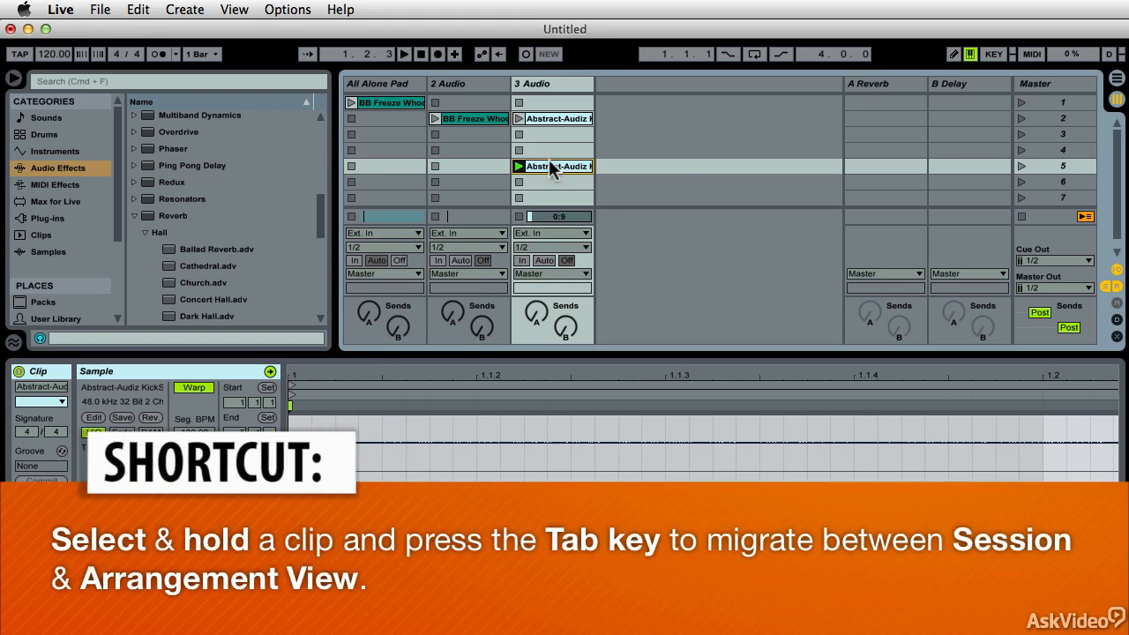
double_click(551, 164)
left_click_drag(554, 163, 394, 238)
key("Tab")
left_click(394, 237)
Show the fades on the 2 Audio track and give the clip a fade-in about two and a half beats long
left_click(886, 235)
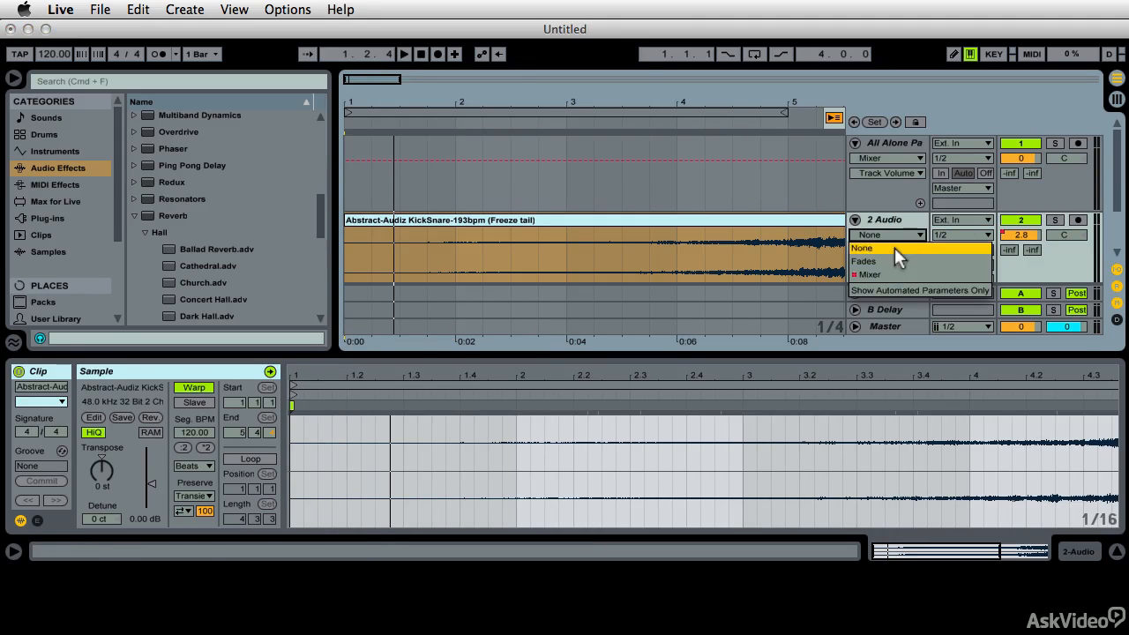
left_click(893, 262)
left_click_drag(348, 230, 412, 231)
Audition the faded clip from its start through its end, and return playback to the arrangement
key("space")
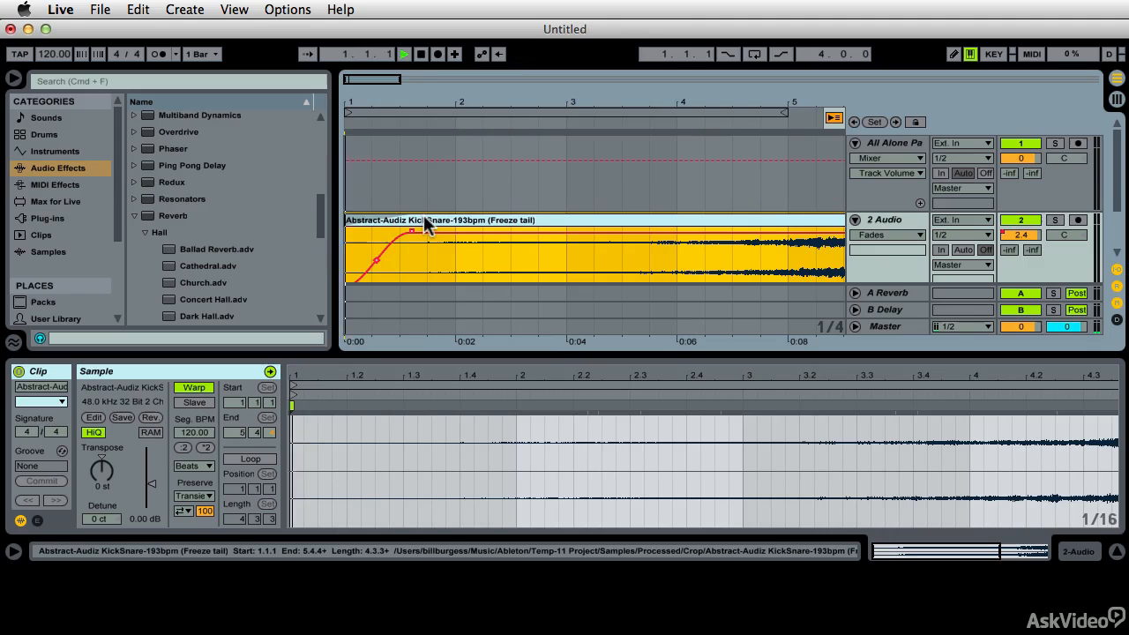
scroll(529, 249, "right", 5)
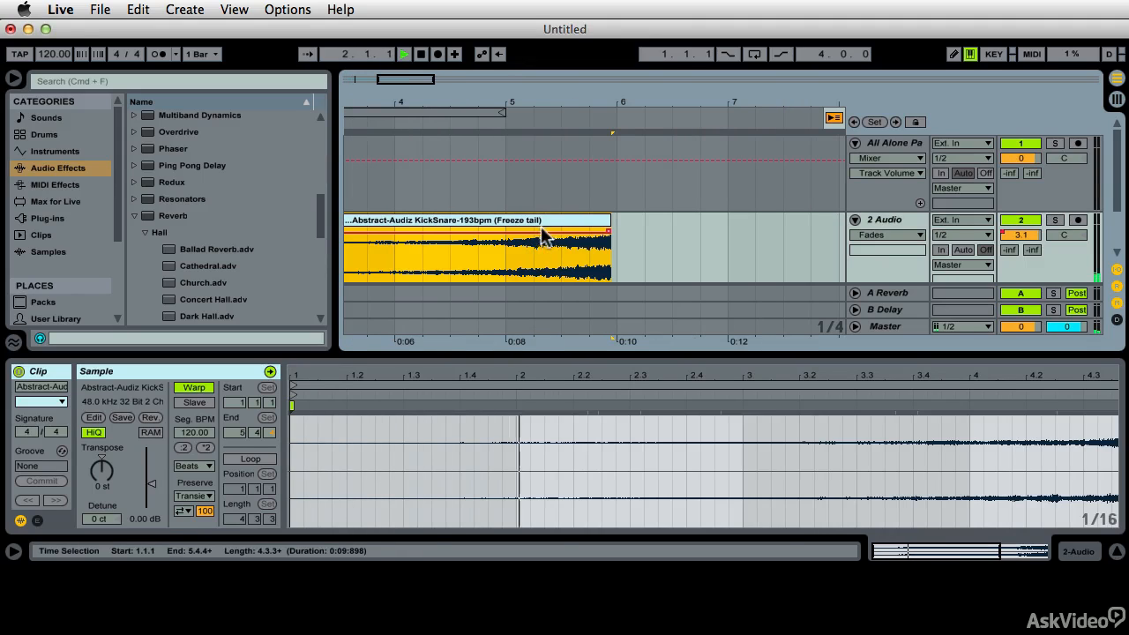
key("space")
left_click(537, 111)
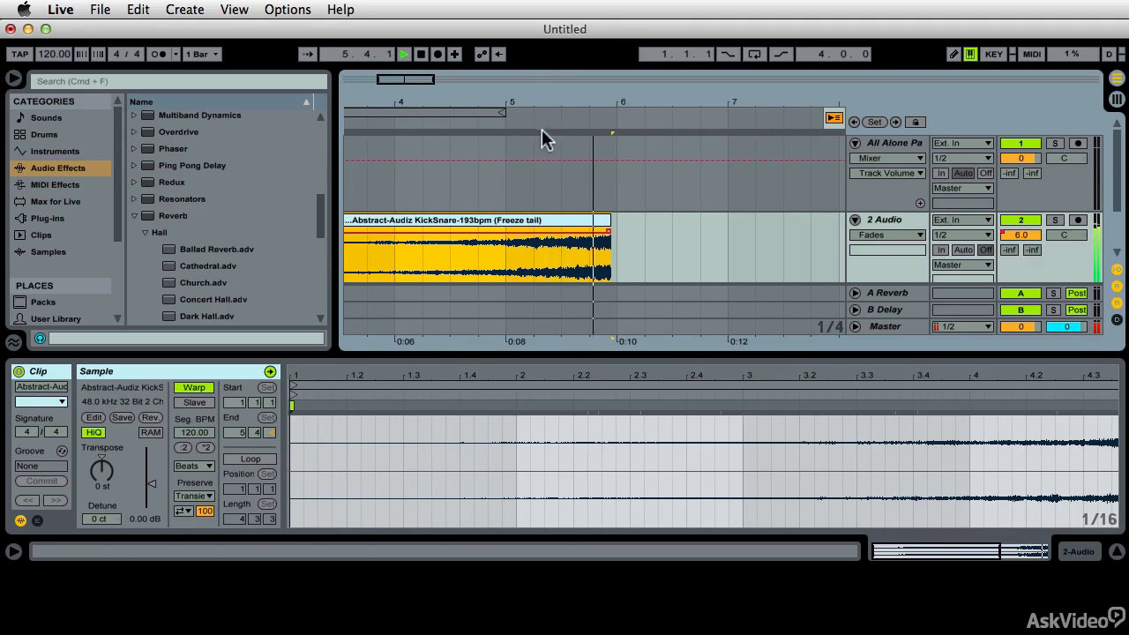
key("space")
scroll(572, 224, "left", 5)
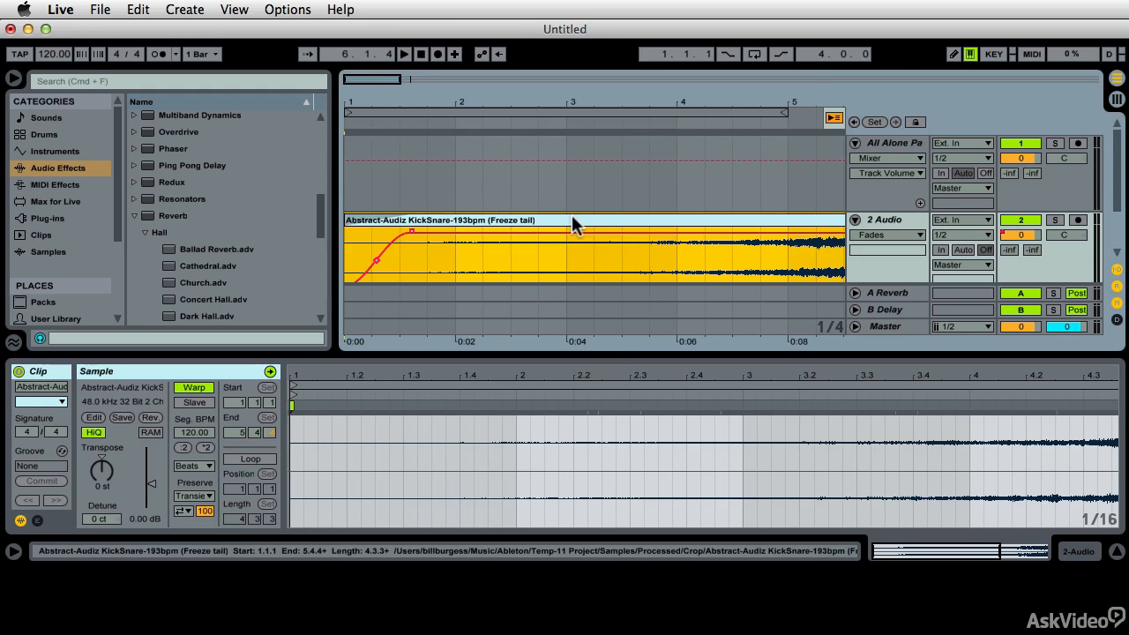
left_click(834, 119)
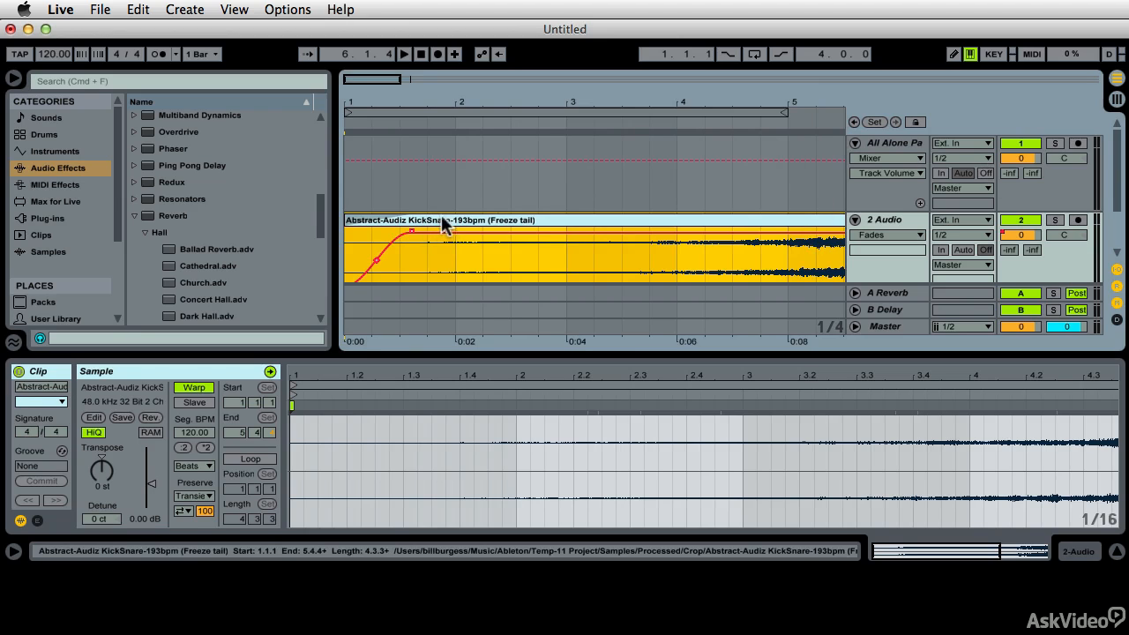
Consolidate the faded clip into a new sample and set the 2 Audio track's automation display to None
key("super+j")
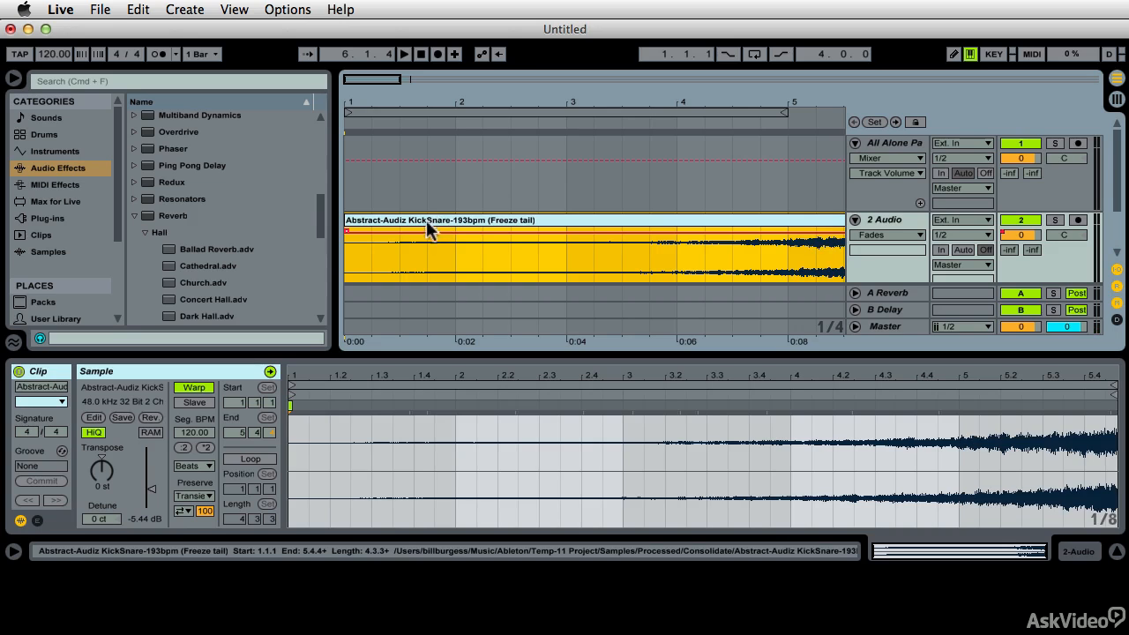
left_click(858, 234)
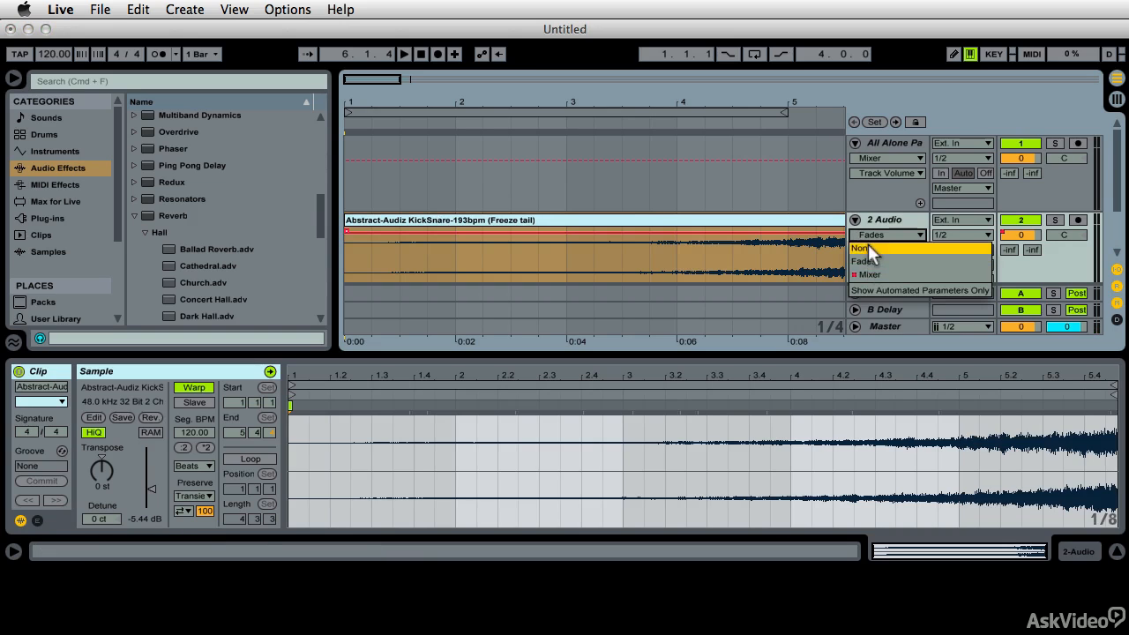
left_click(868, 248)
Rename the consolidated clip on the 2 Audio track as BB Backwards Clong
left_click(598, 218)
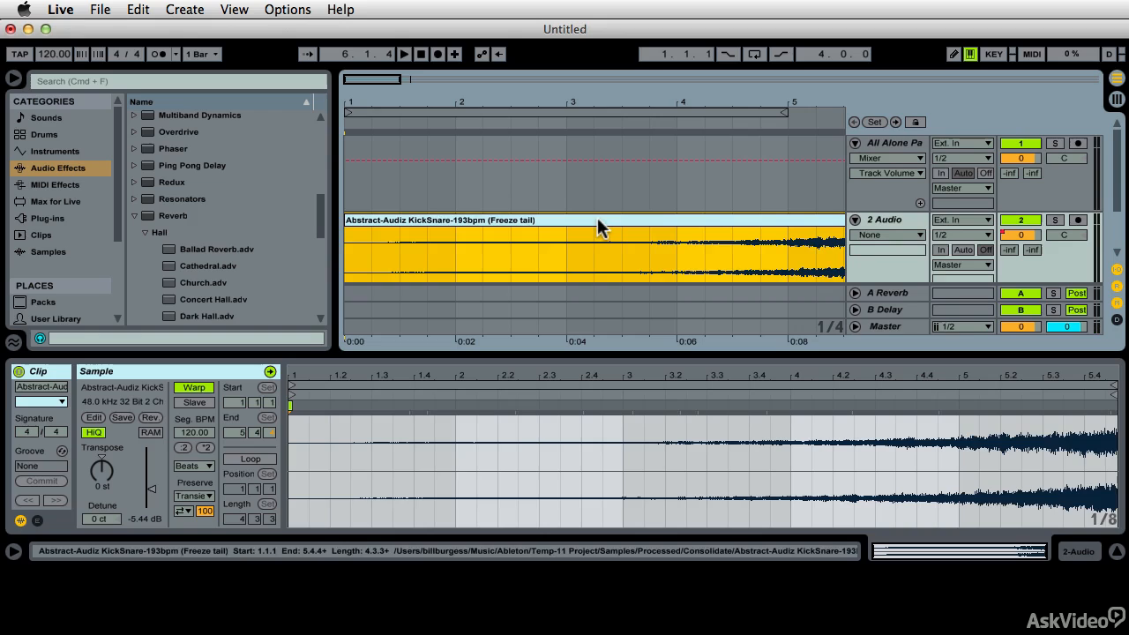
key("super+r")
type("BB")
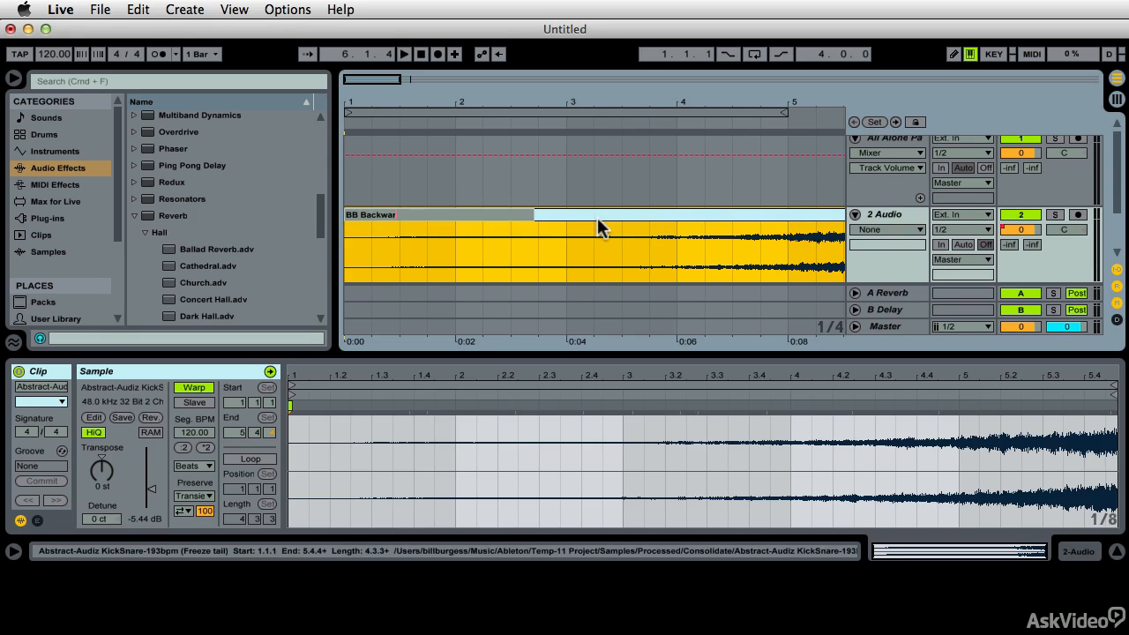
type(" Backwards Clong")
key("Return")
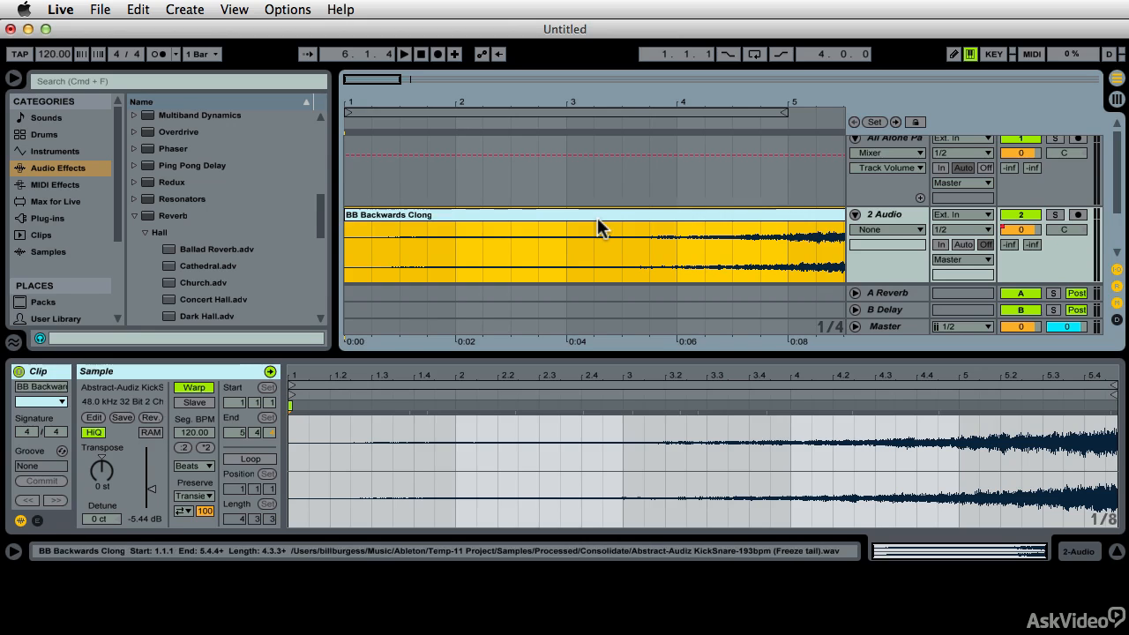
Save the BB Backwards Clong clip into the ONE SHOTS BB folder of the User Library and deselect it
left_click(61, 311)
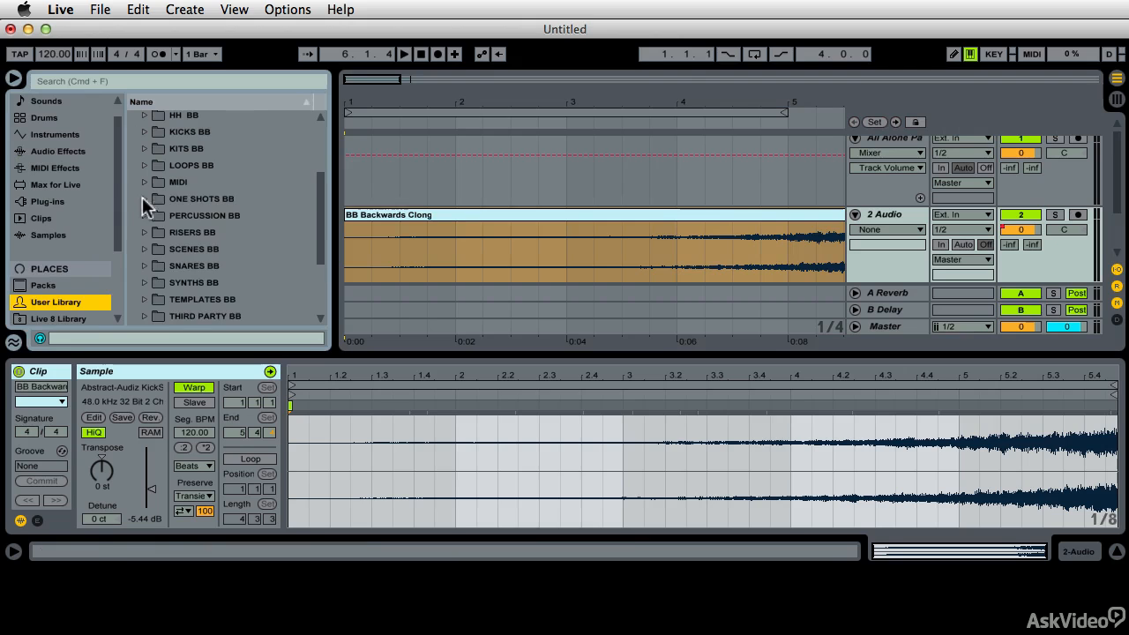
left_click(143, 198)
left_click(423, 219)
left_click_drag(423, 219, 262, 205)
left_click(503, 297)
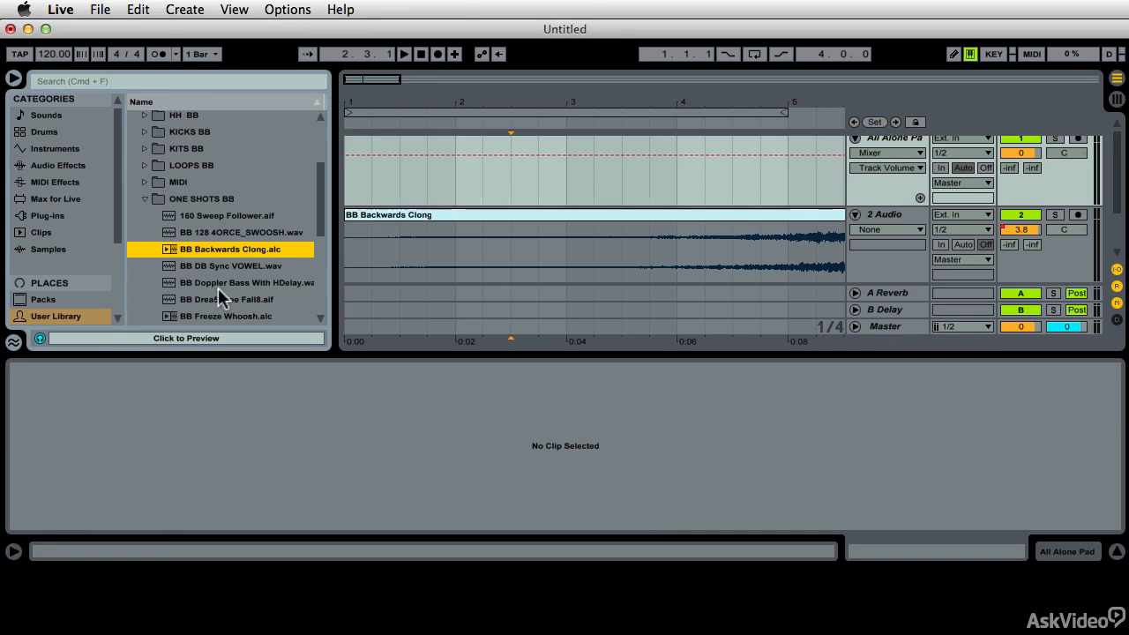
Preview the neighbouring one-shots in the ONE SHOTS BB folder, from 160 Sweep Follower.aif to BB Freeze Whoosh.alc
left_click(230, 232)
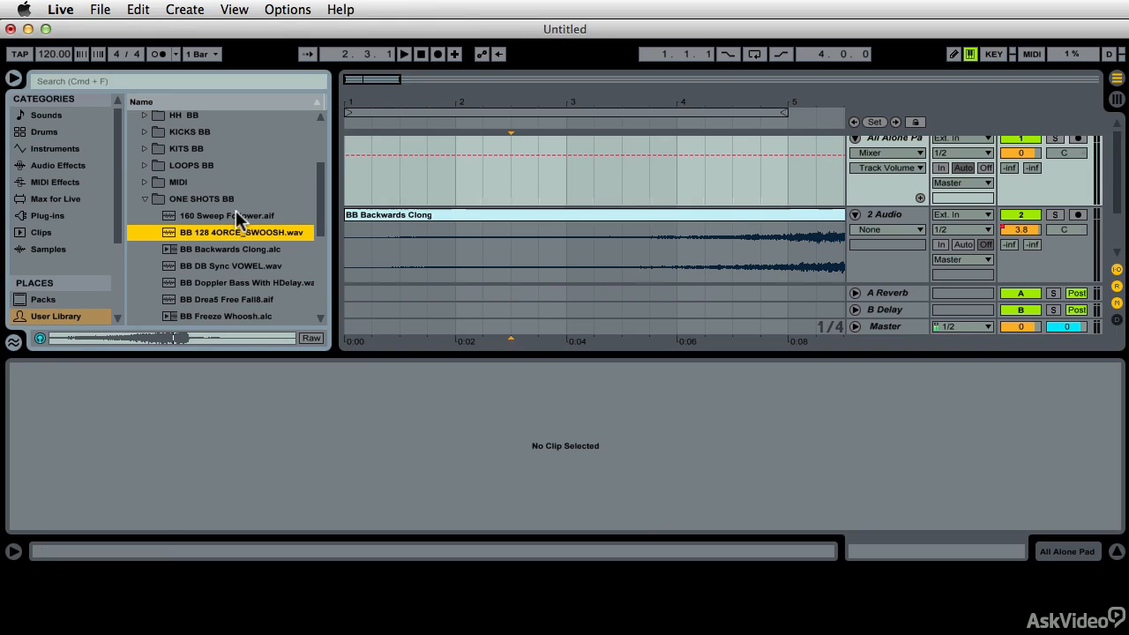
left_click(236, 214)
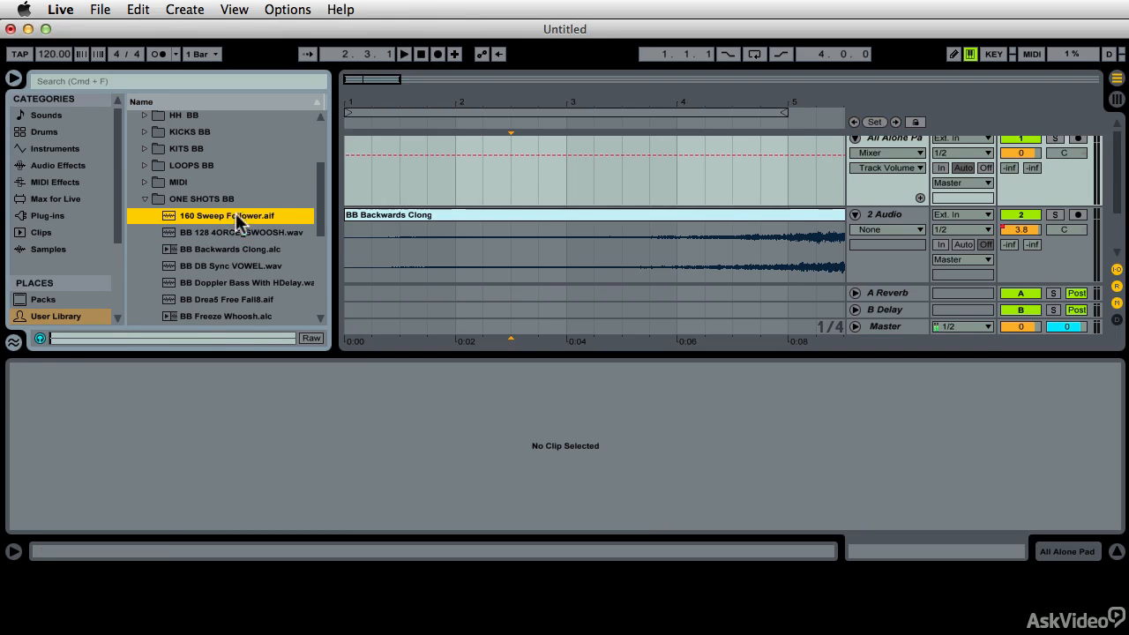
left_click(227, 266)
left_click(234, 282)
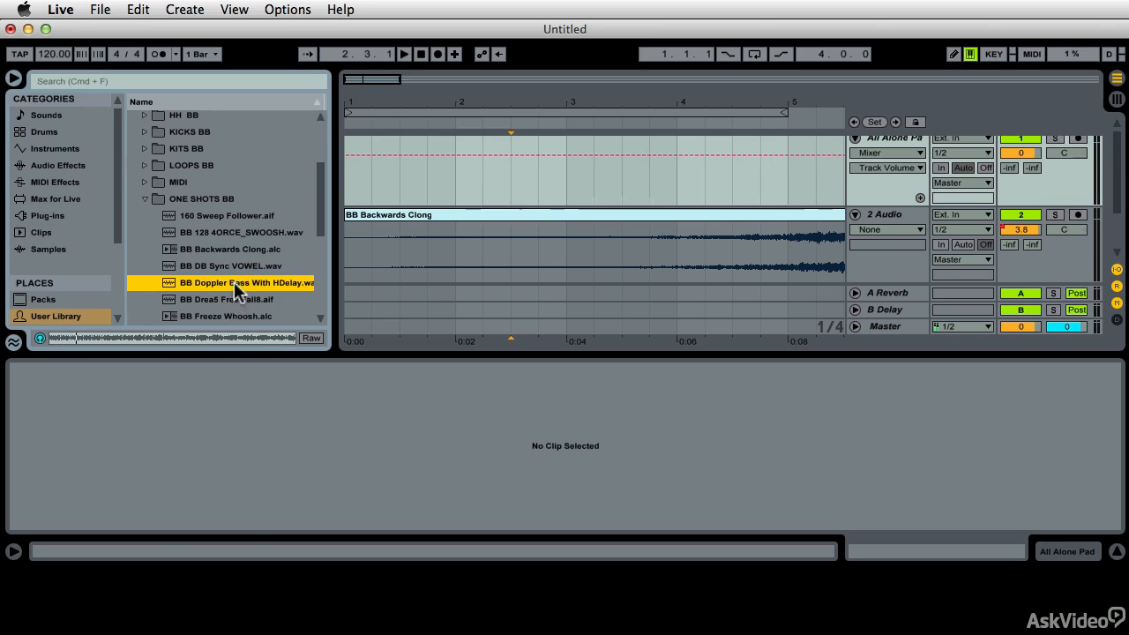
left_click(198, 299)
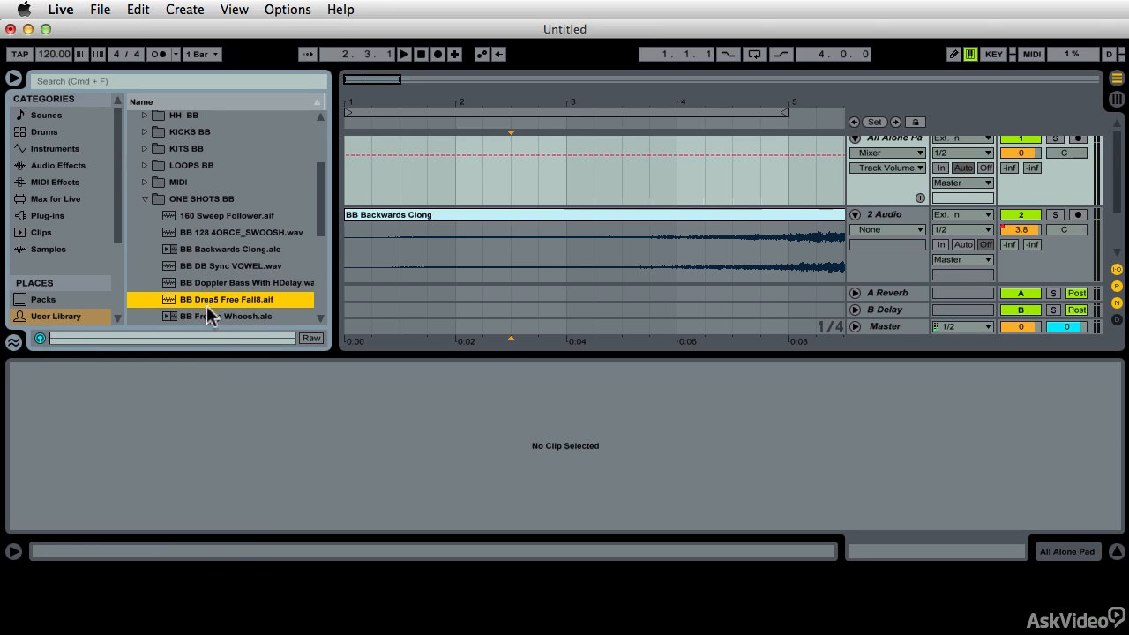
left_click(221, 320)
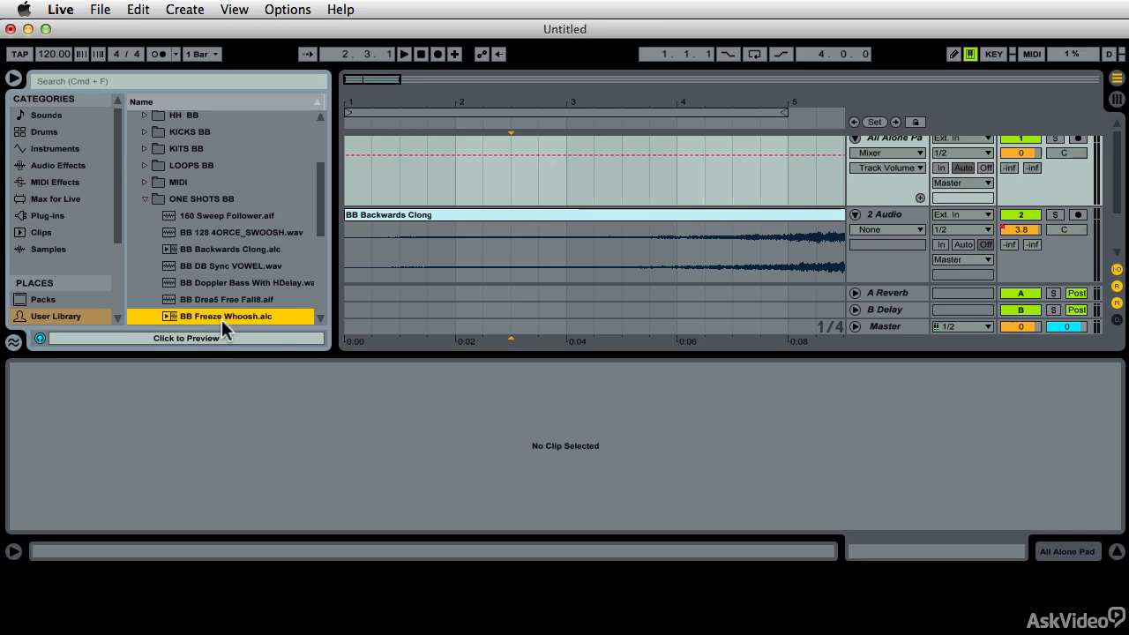
scroll(221, 317, "down", 2)
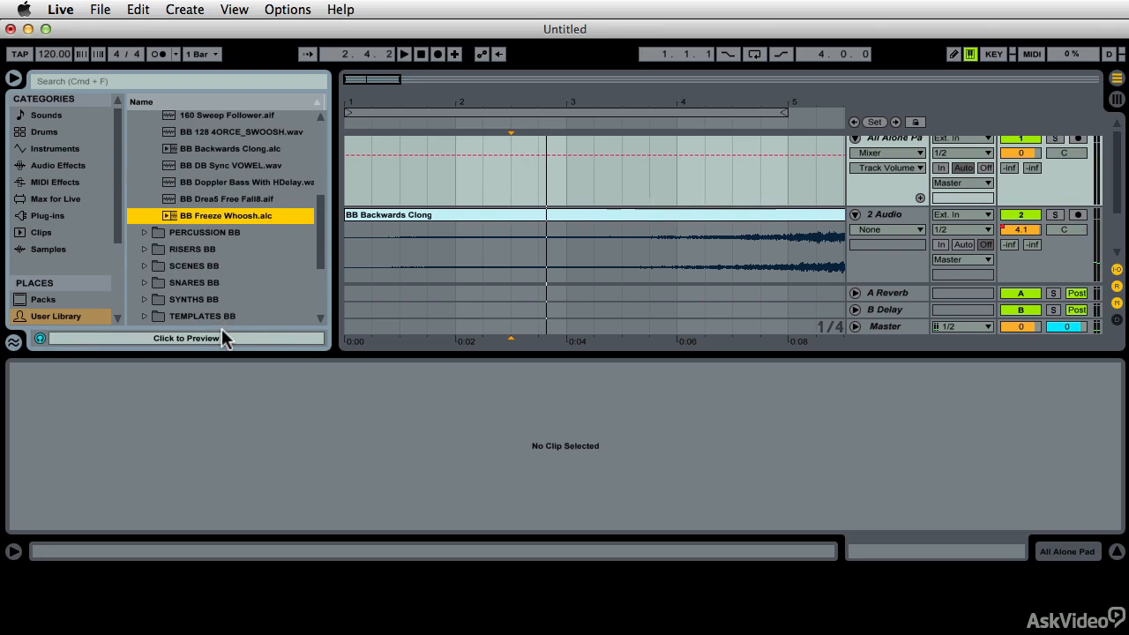